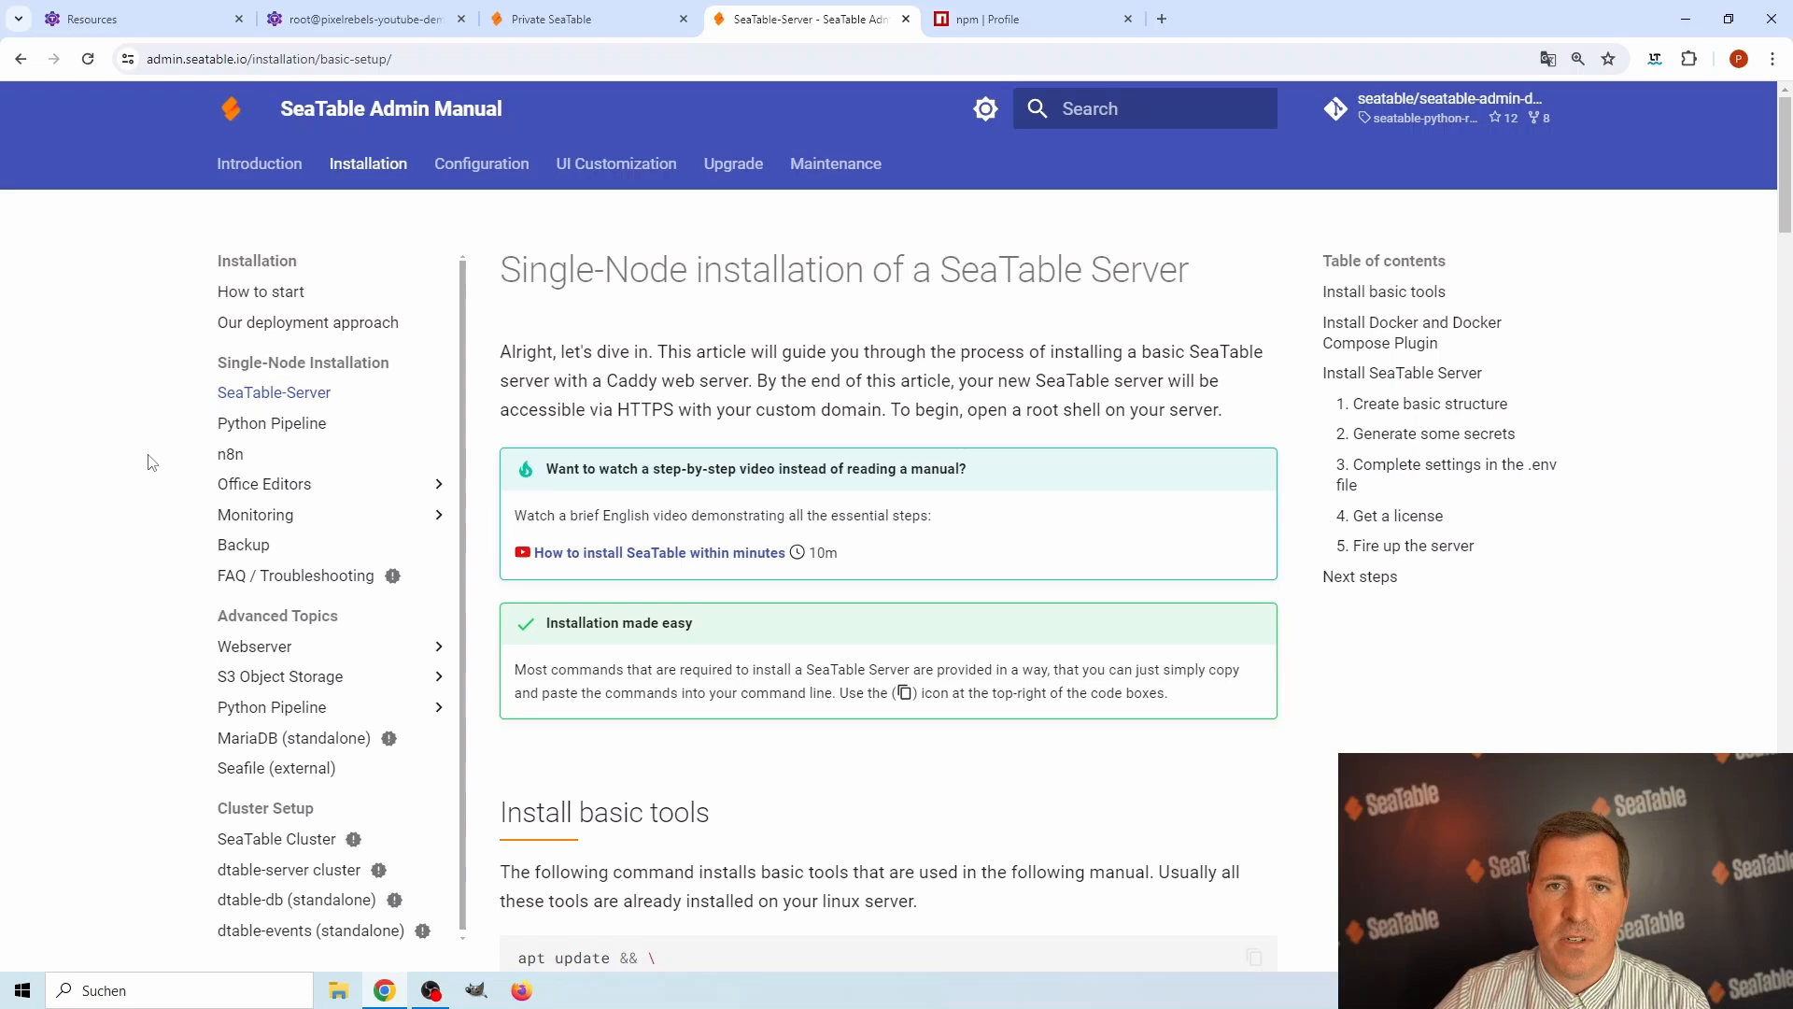
Open the n8n article in the admin manual and review its installation commands.
click(231, 455)
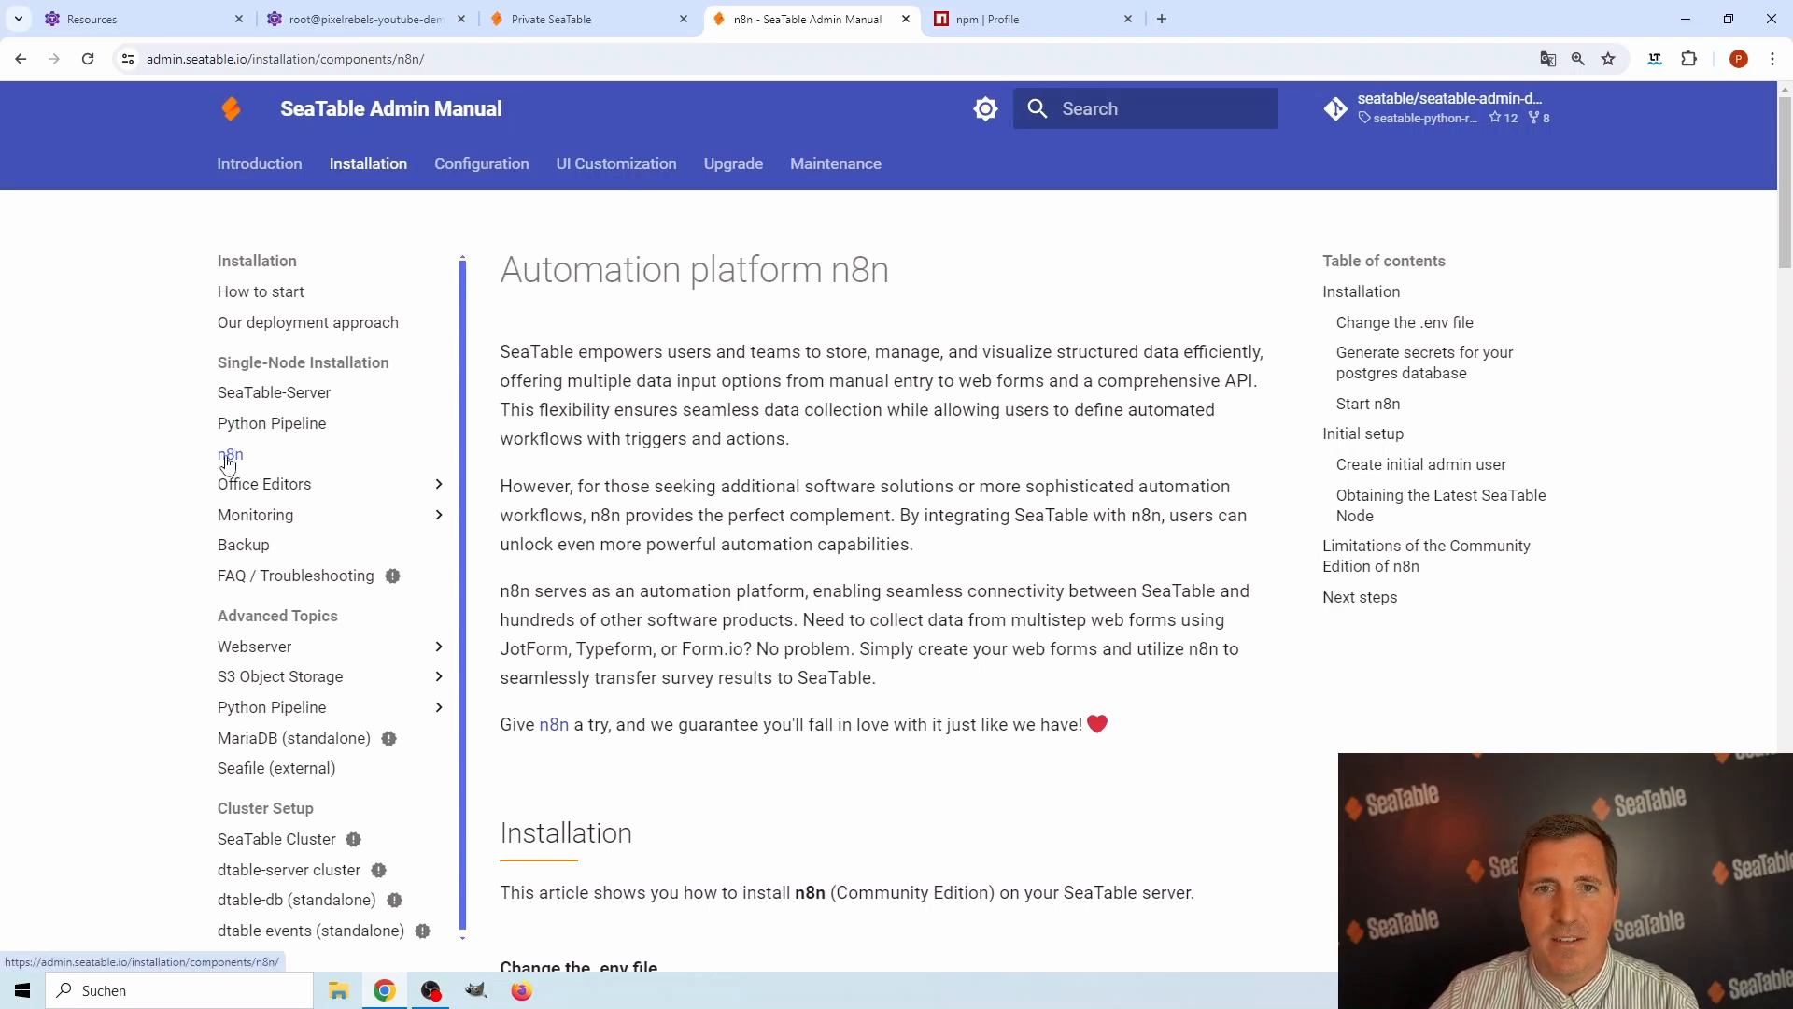
scroll(800, 512, down, 2)
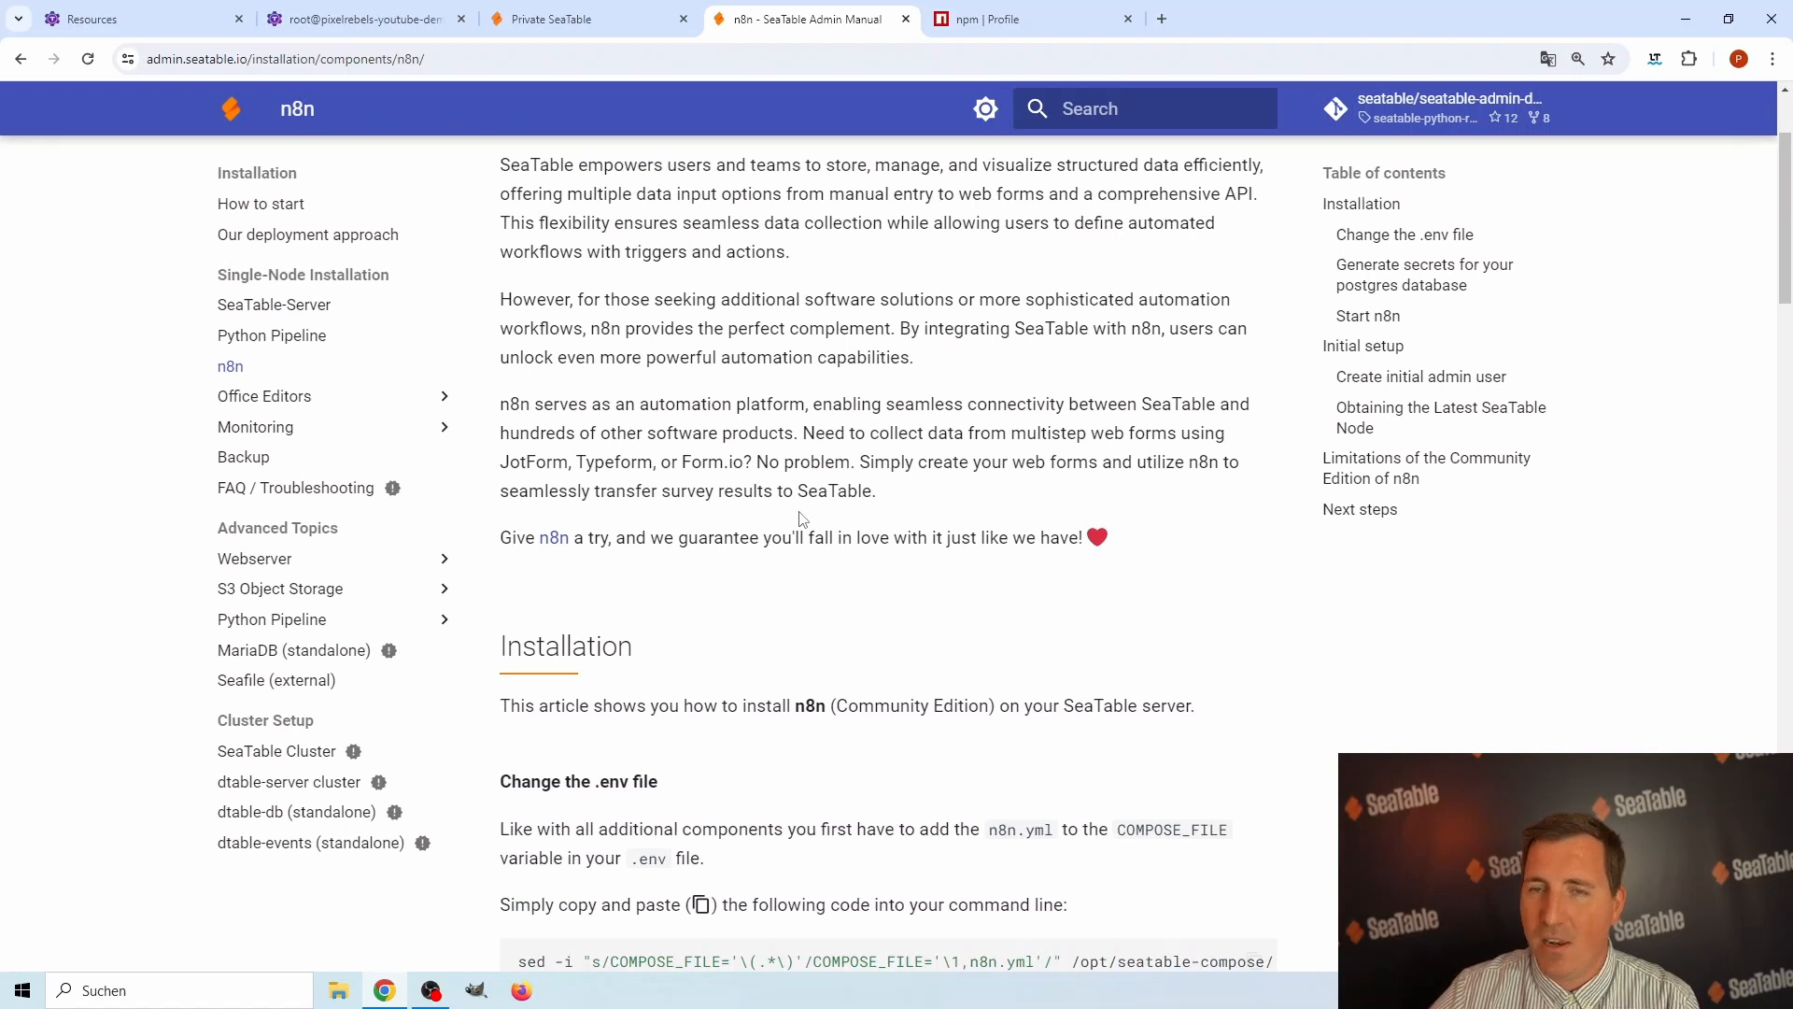
scroll(800, 519, down, 5)
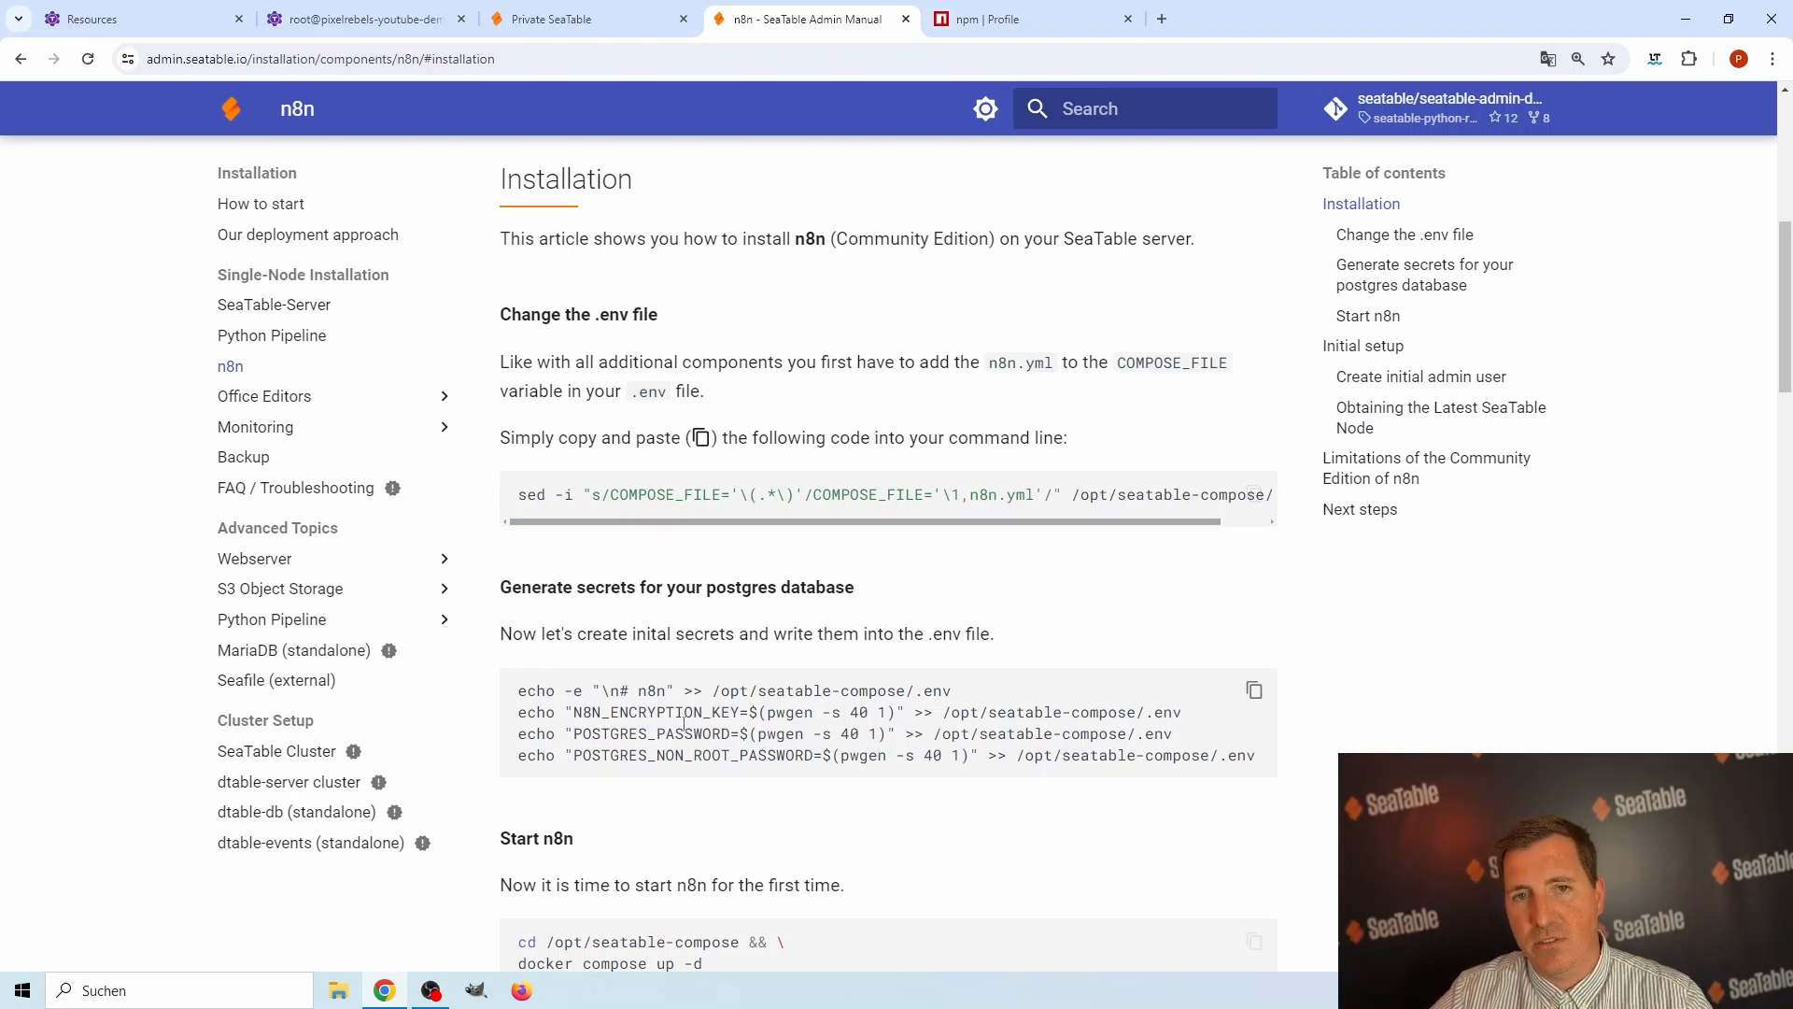
scroll(852, 691, down, 2)
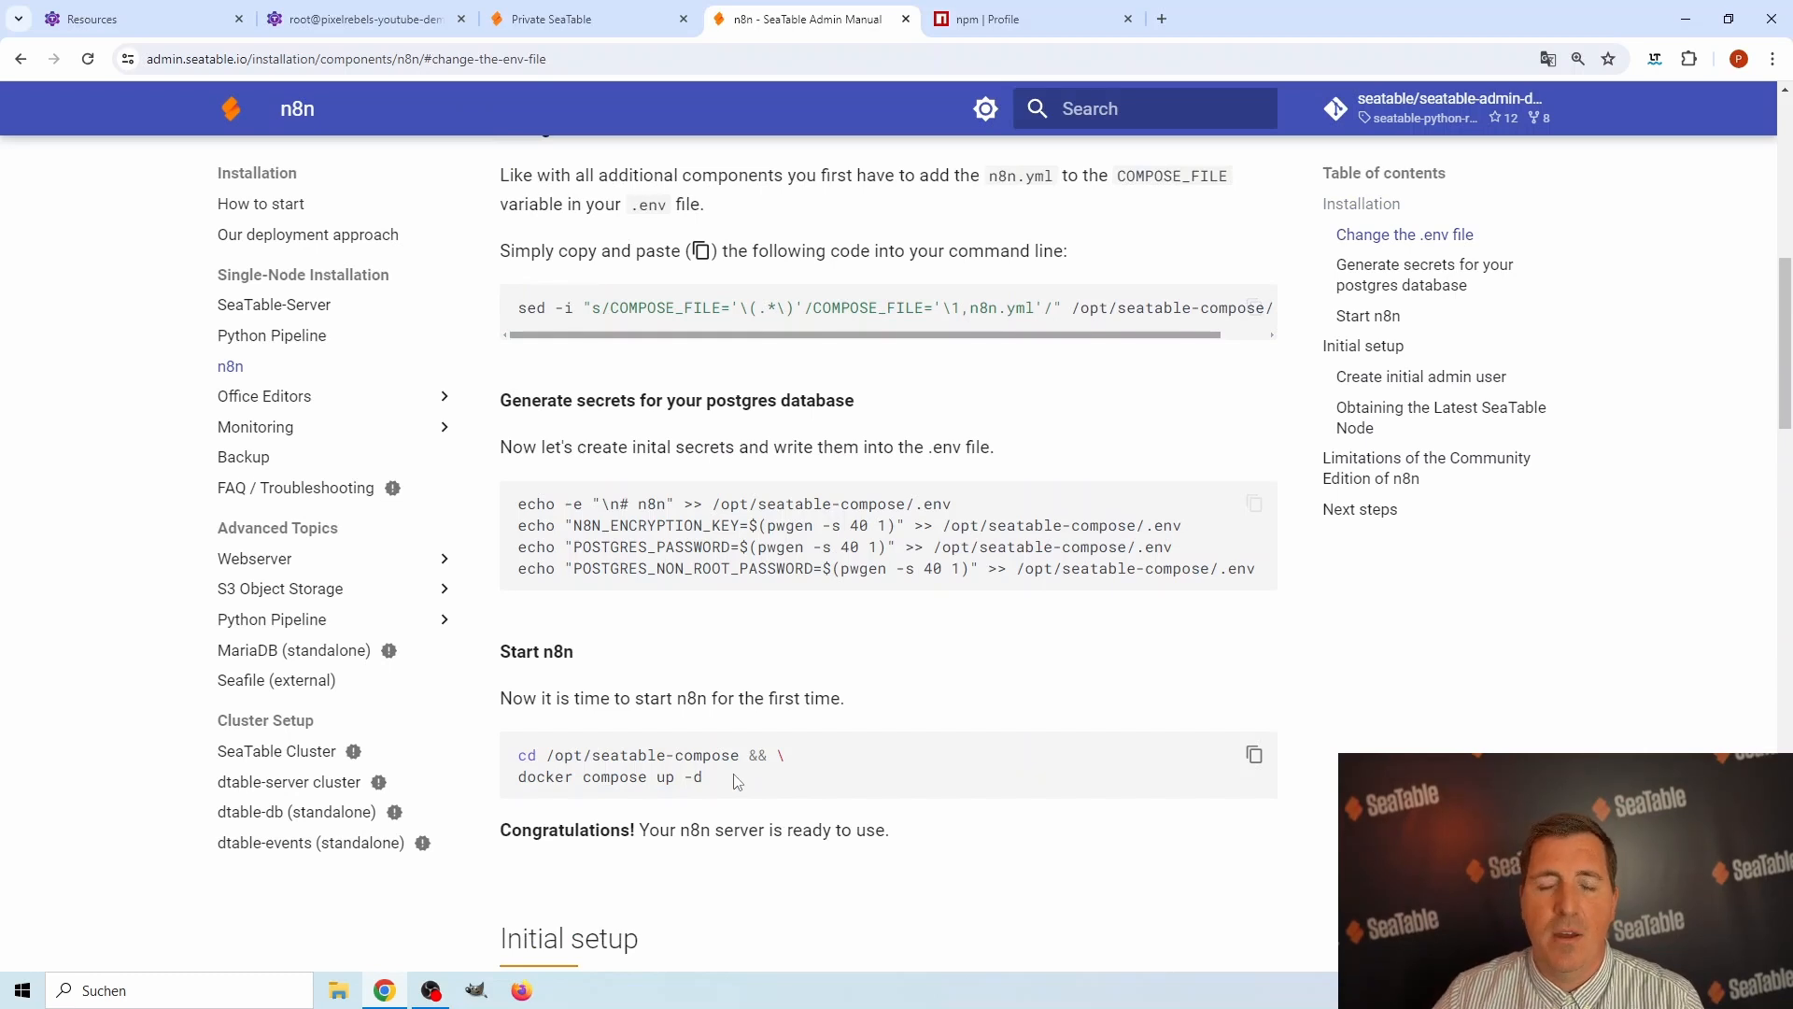
scroll(737, 747, up, 5)
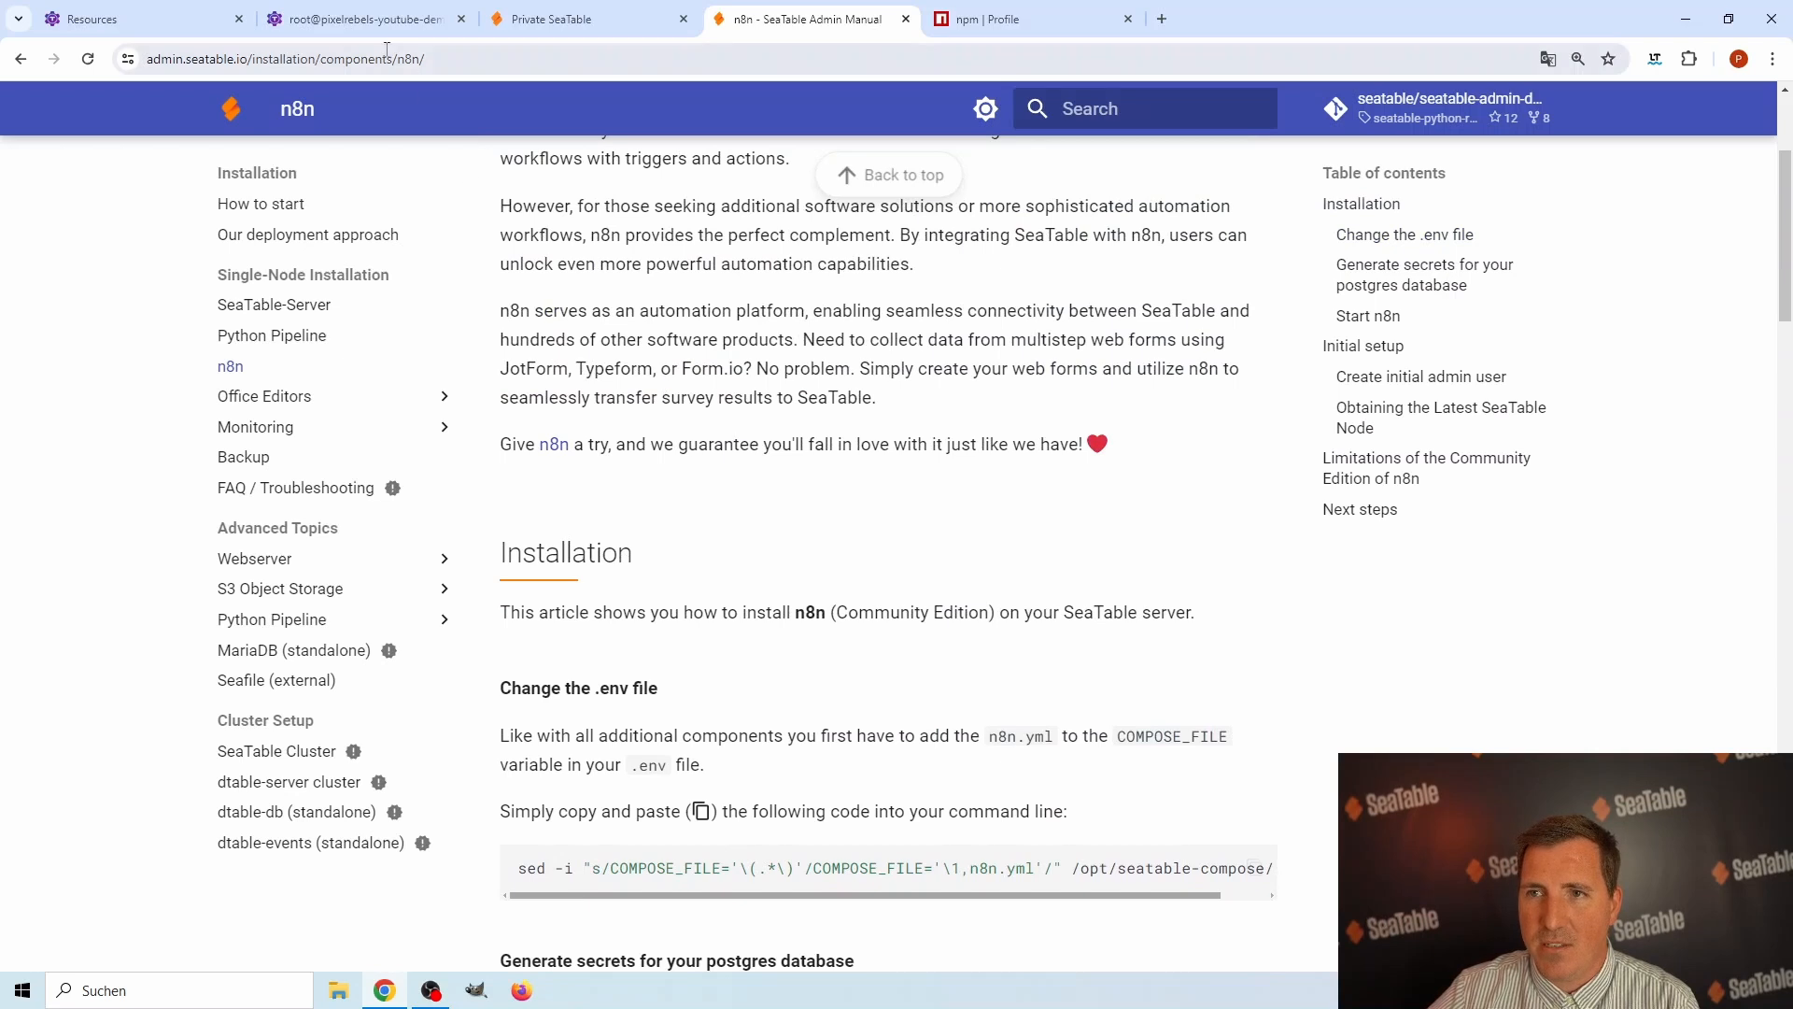
Look at the server's root shell and the running SeaTable site at seatable.pixelrebels.de.
click(368, 19)
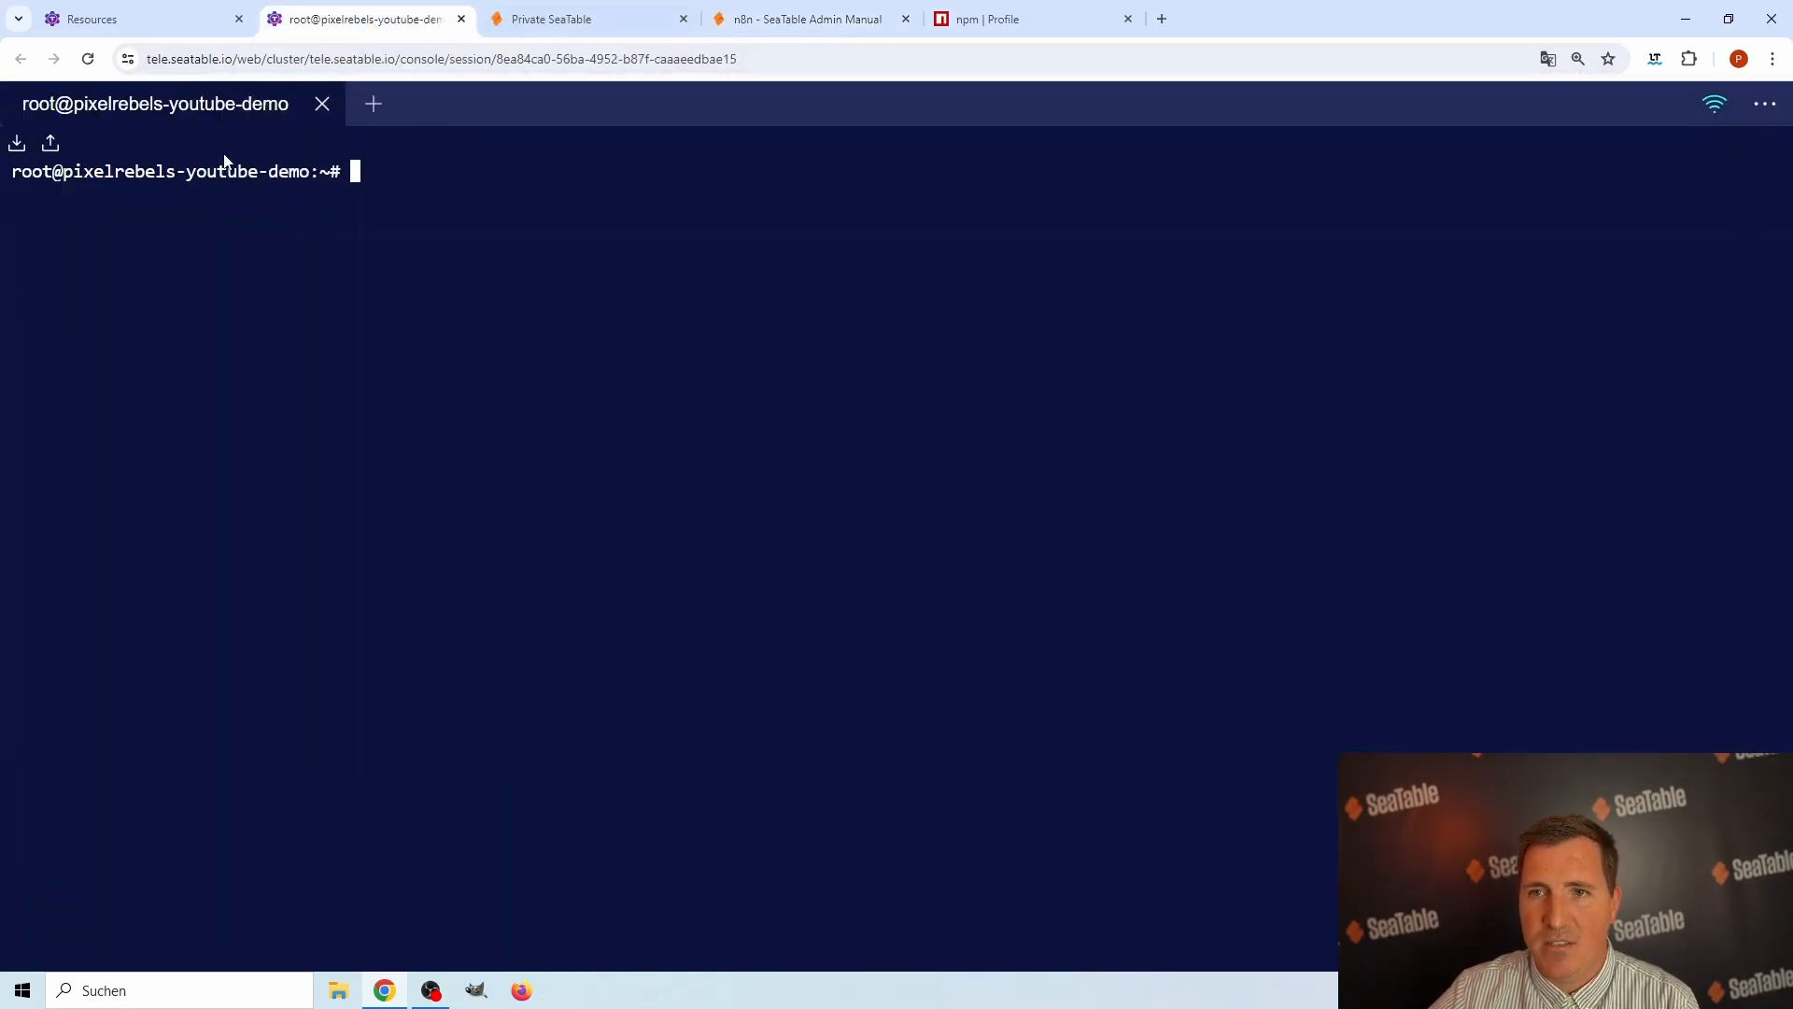
click(594, 22)
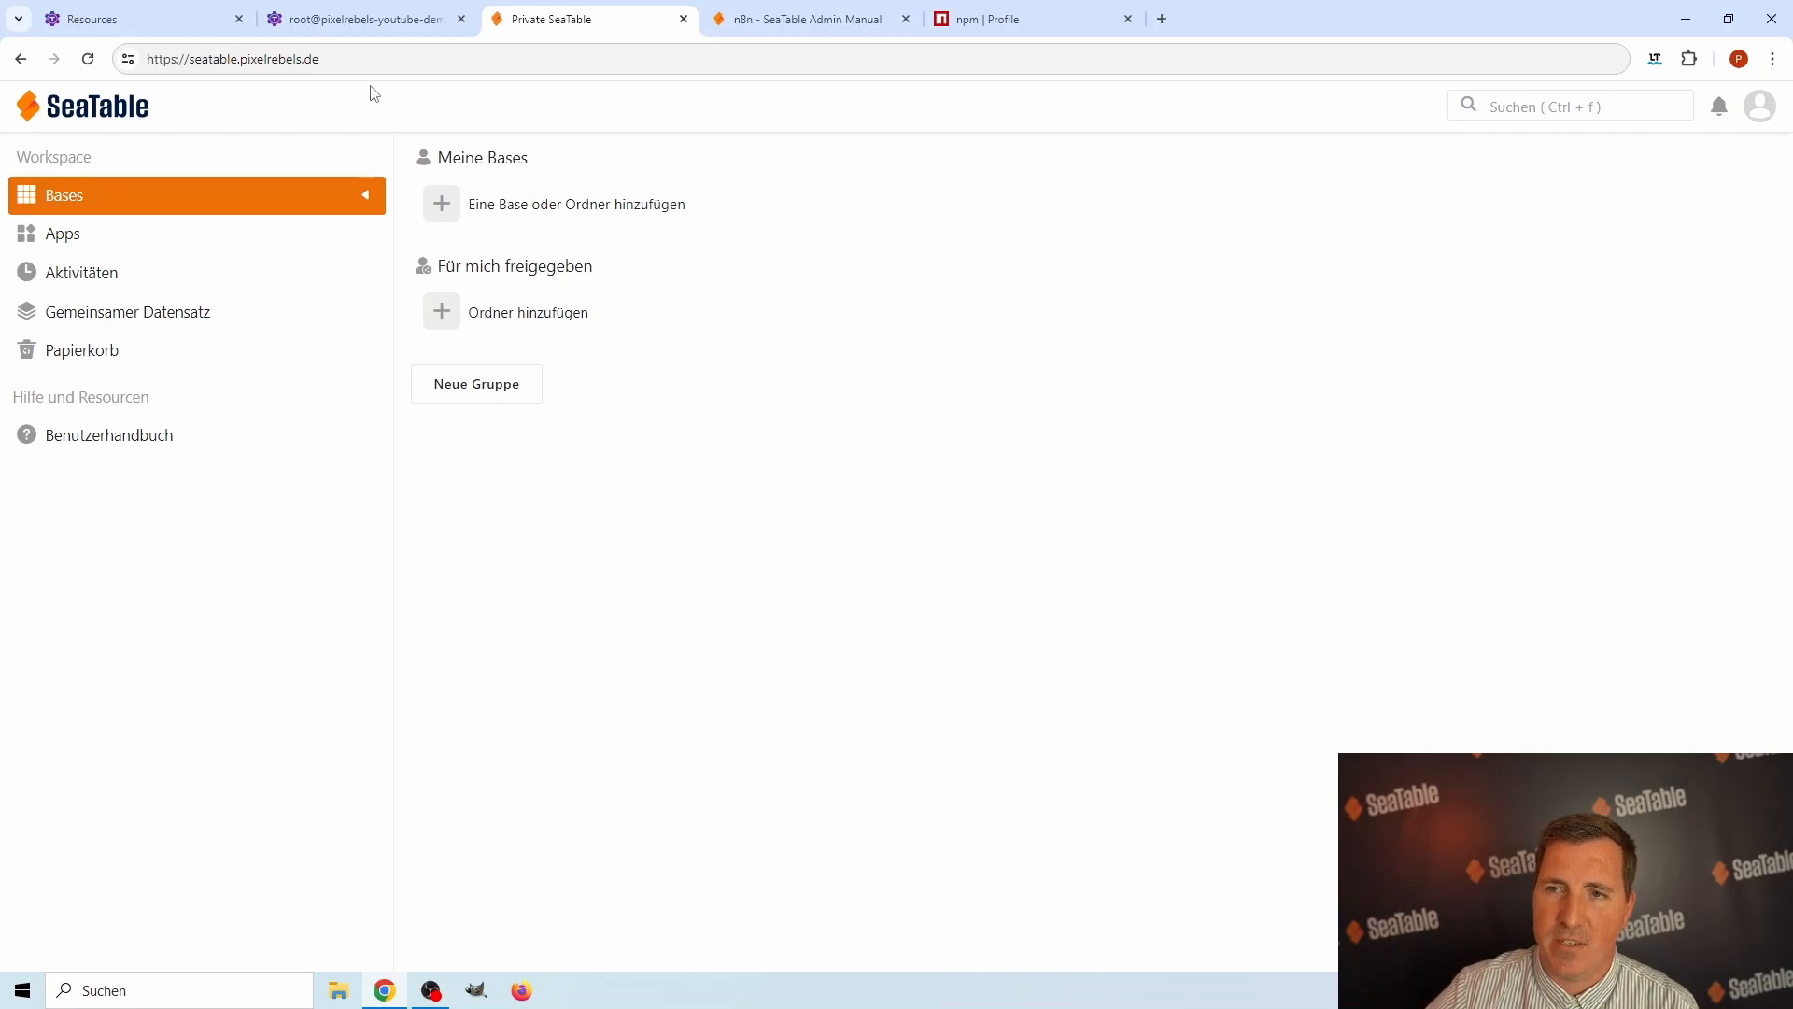
click(347, 22)
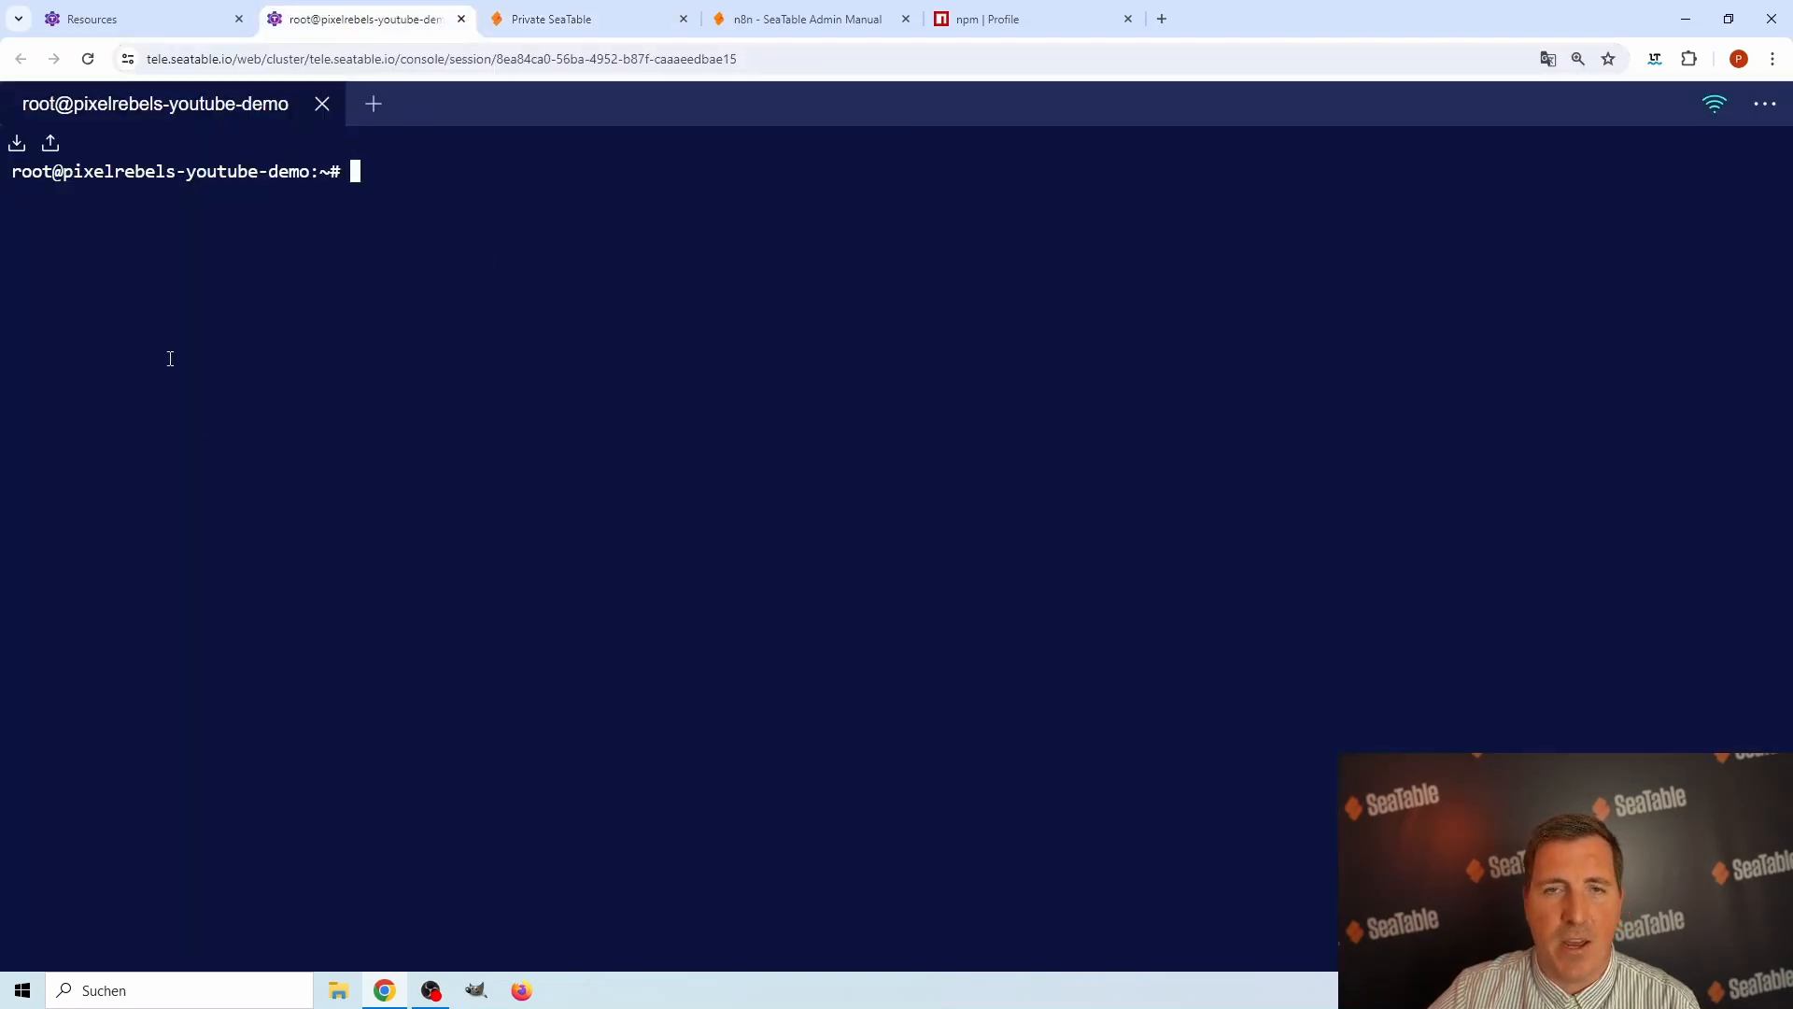
Copy the manual's sed command and run it in the server shell, adding n8n.yml to COMPOSE_FILE in /opt/seatable-compose/.env.
click(790, 28)
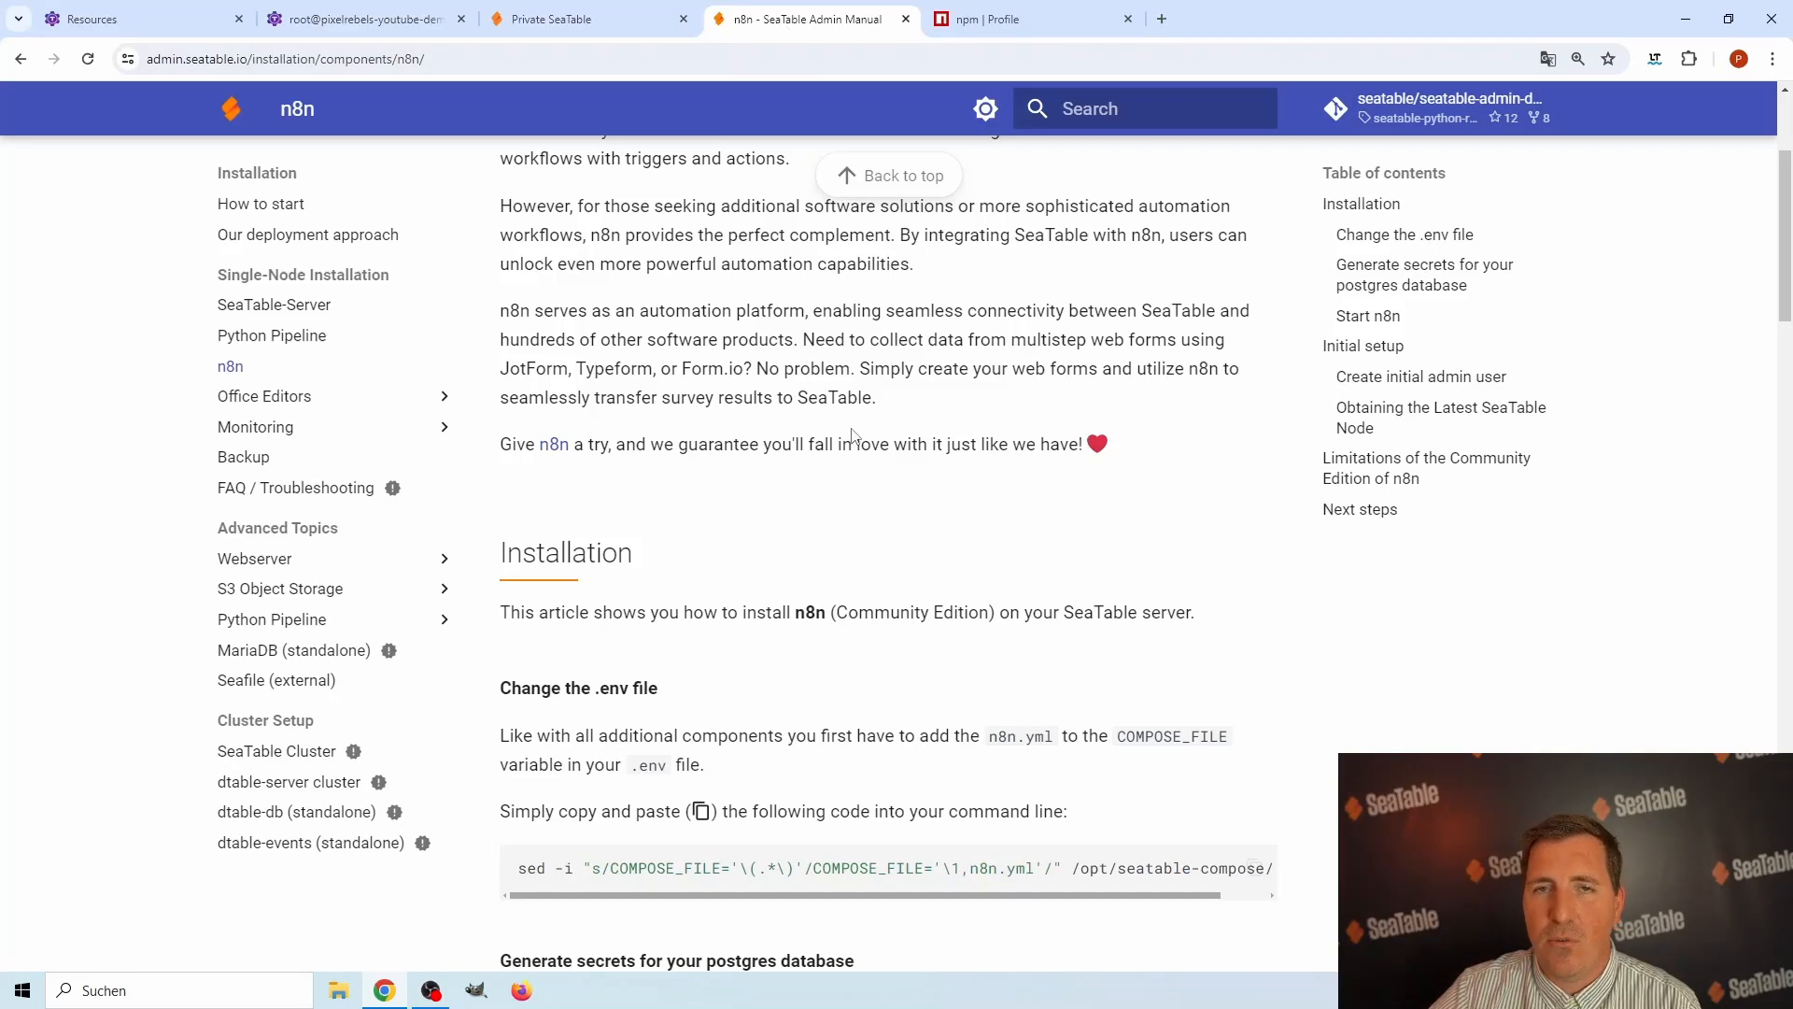
scroll(748, 402, down, 2)
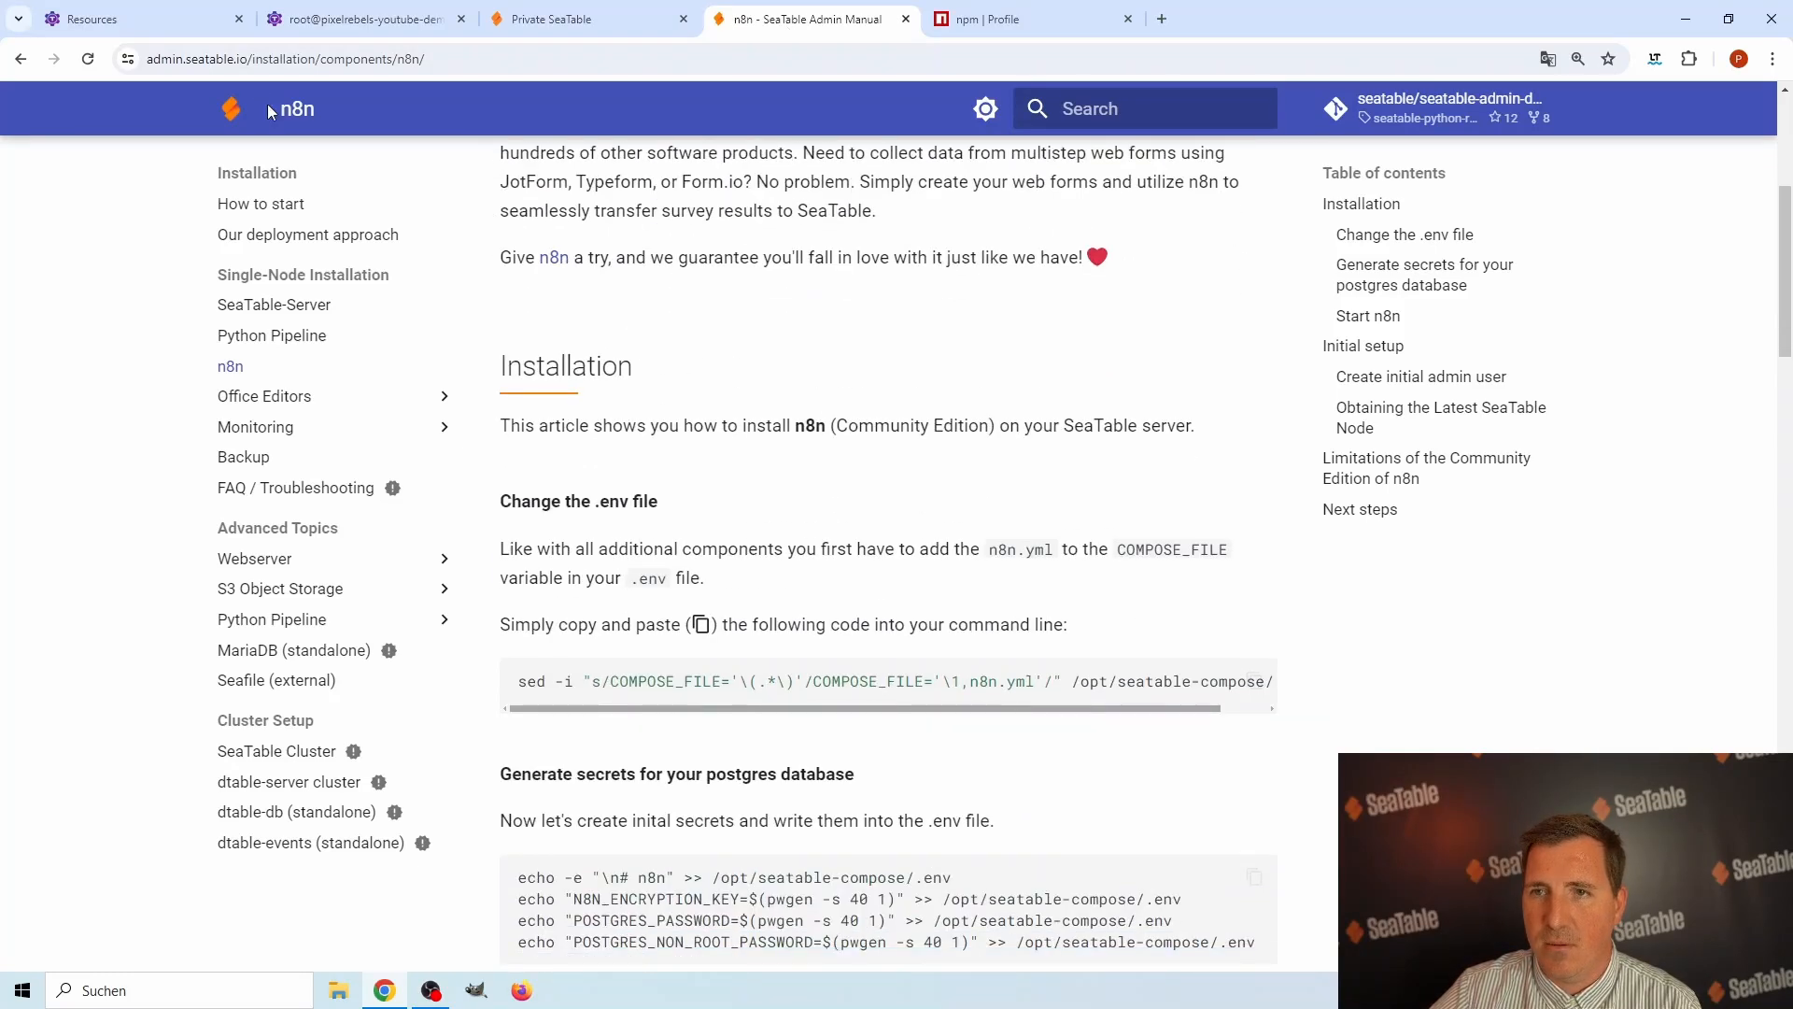
scroll(707, 446, down, 2)
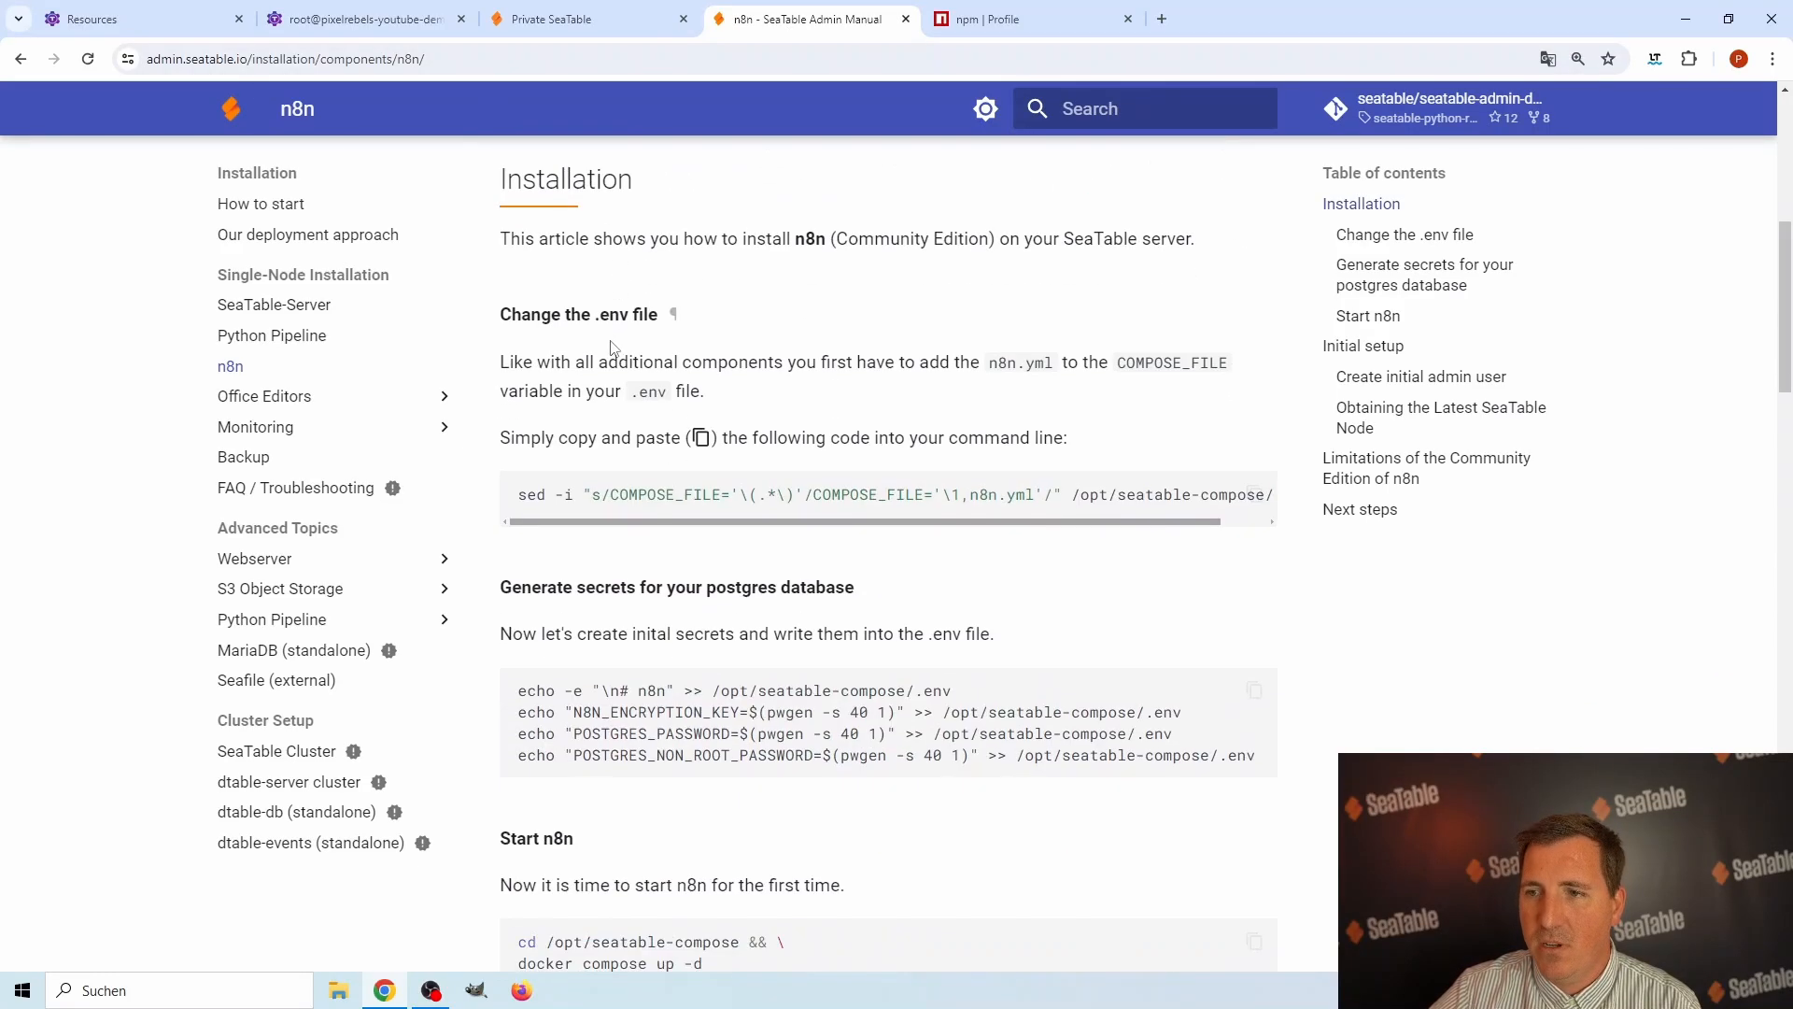
click(1256, 495)
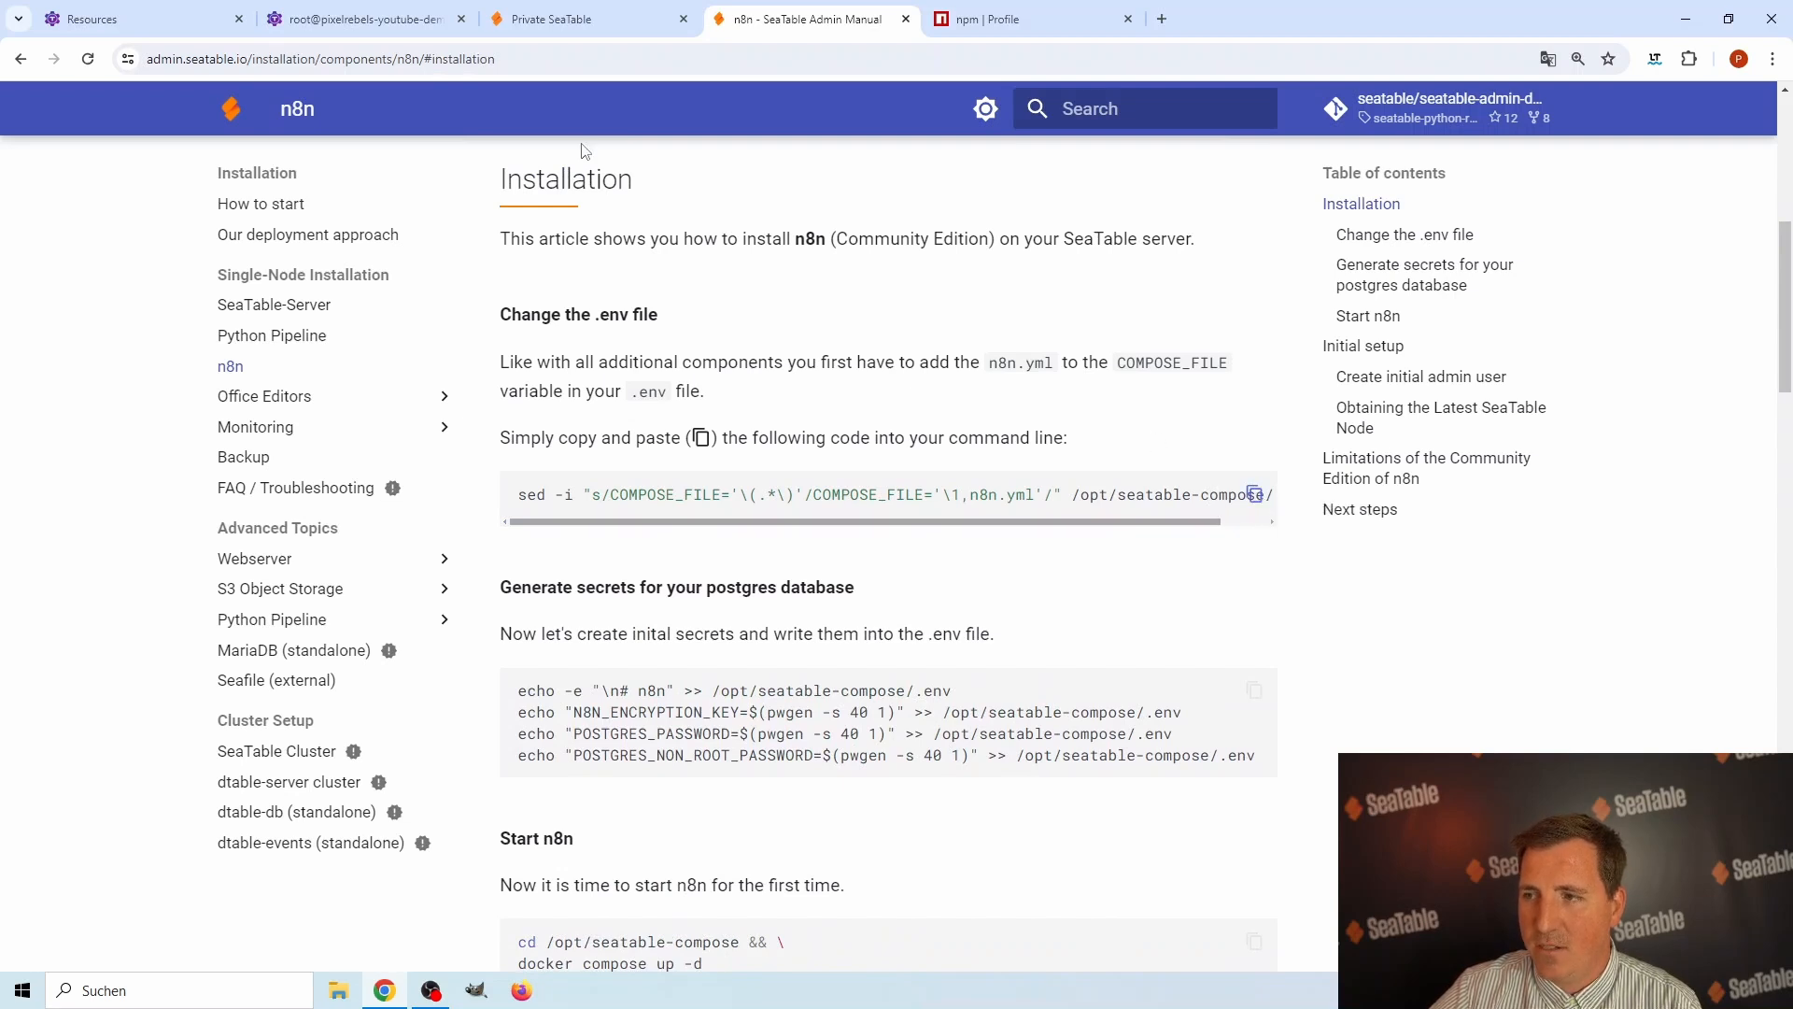
click(388, 28)
right_click(396, 211)
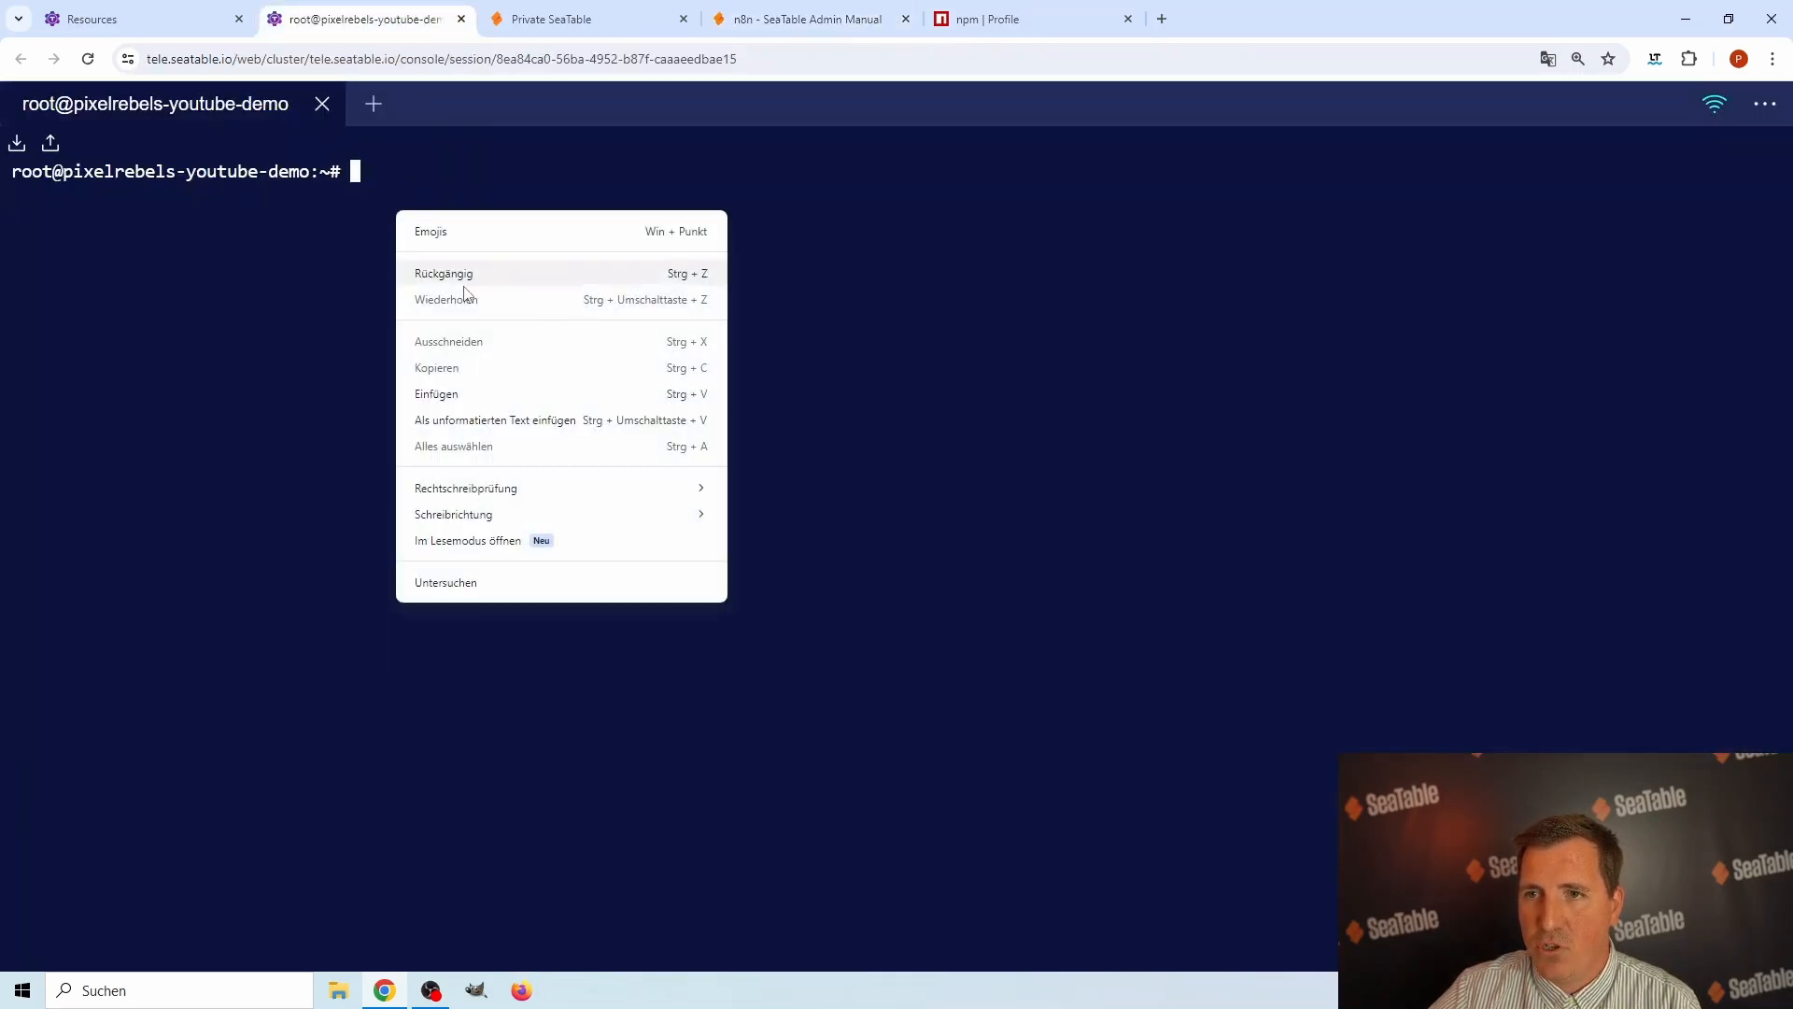
click(458, 393)
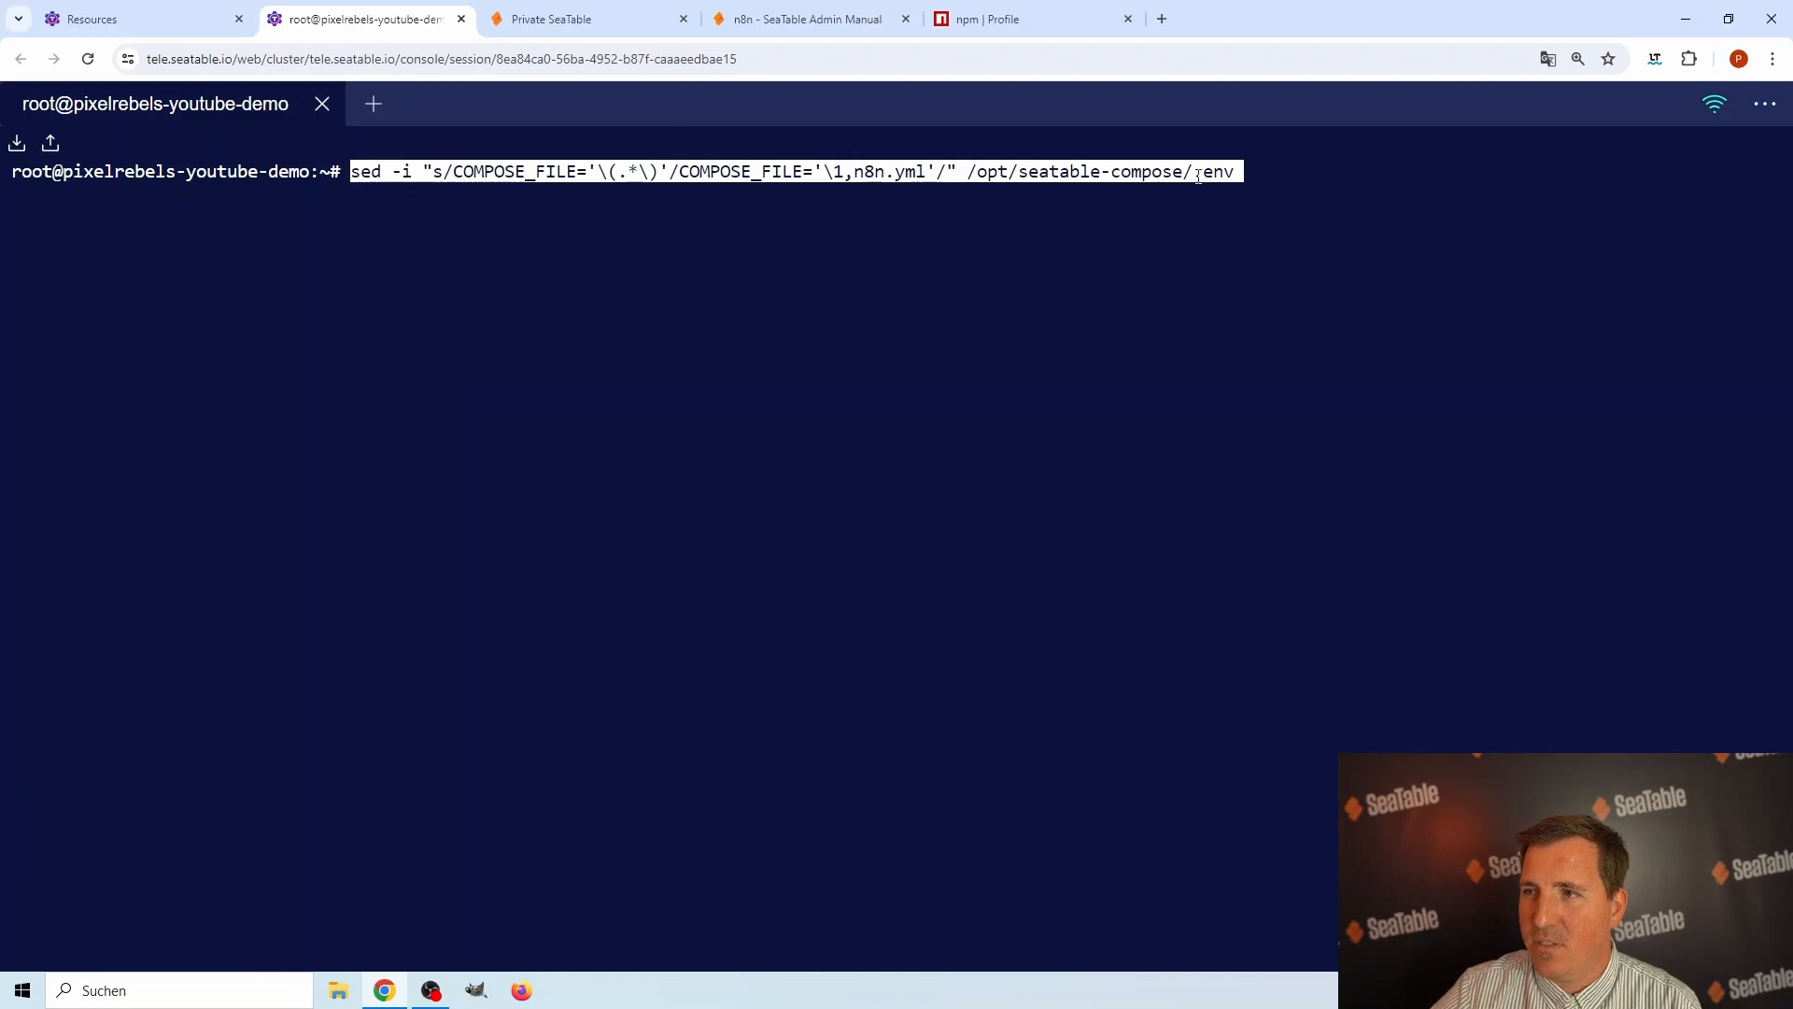
key(Return)
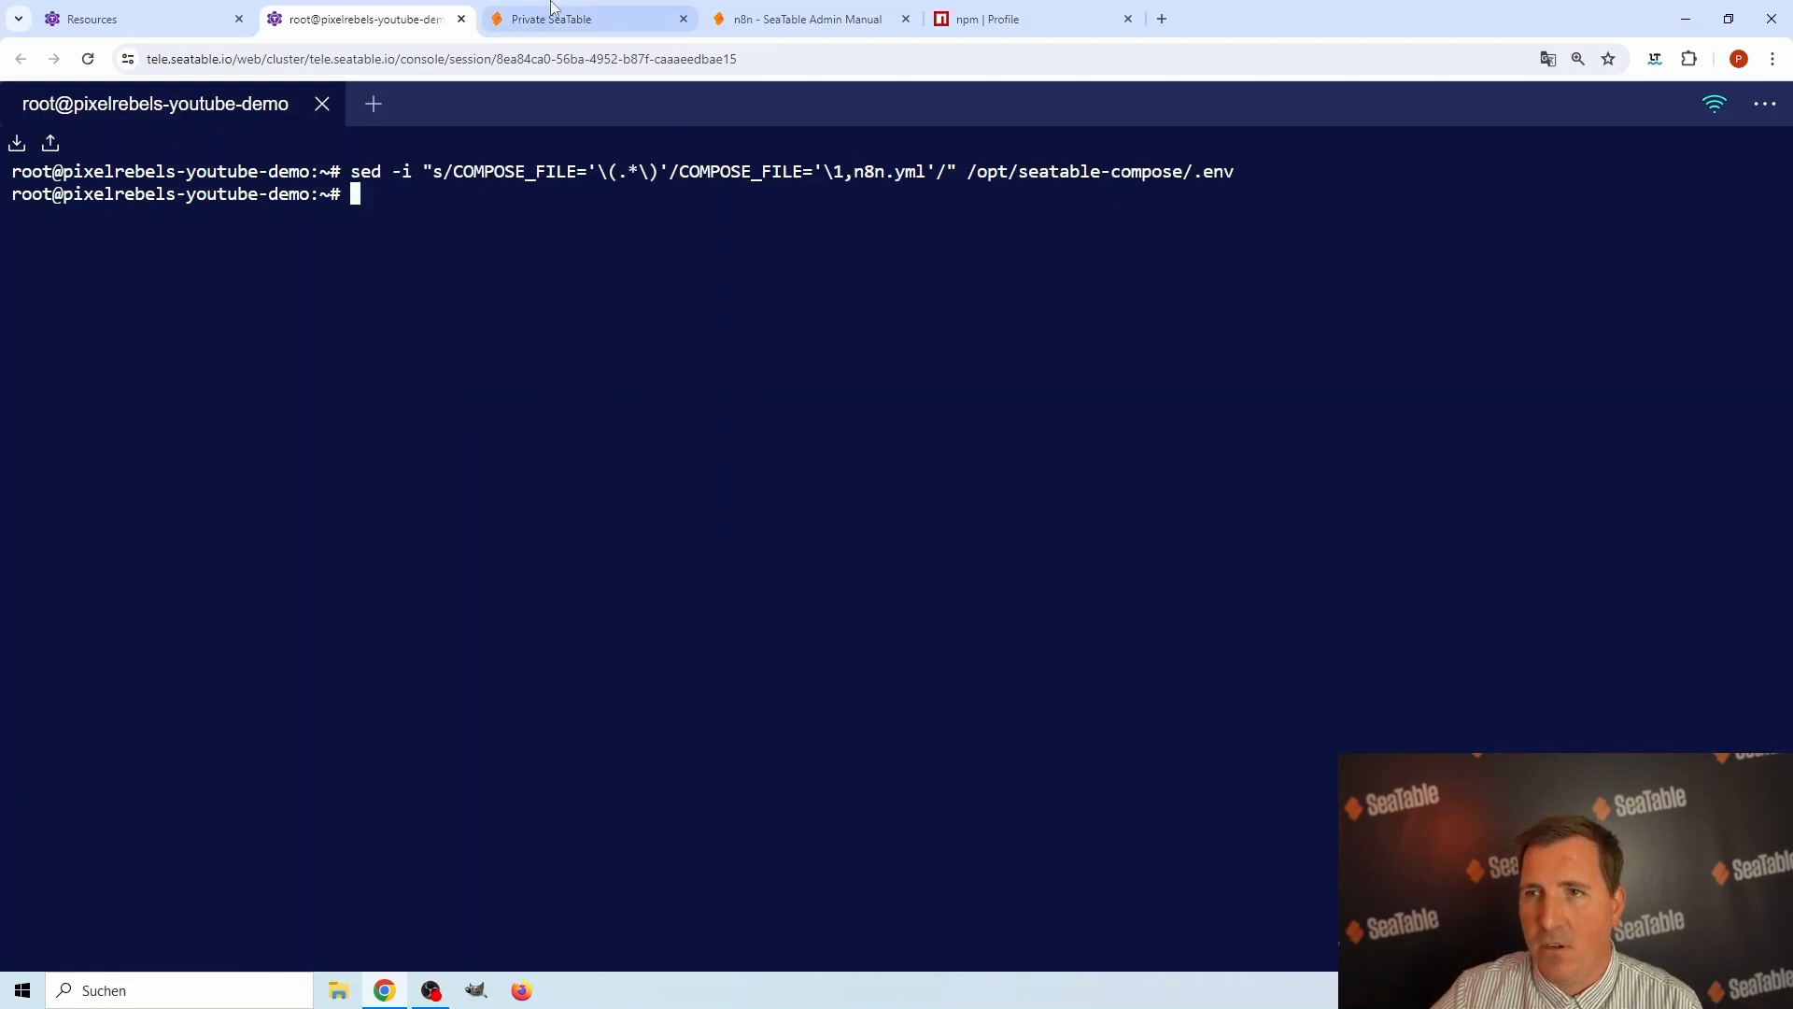
Run the manual's echo commands in the server shell to append generated n8n encryption and postgres secrets to /opt/seatable-compose/.env.
click(757, 21)
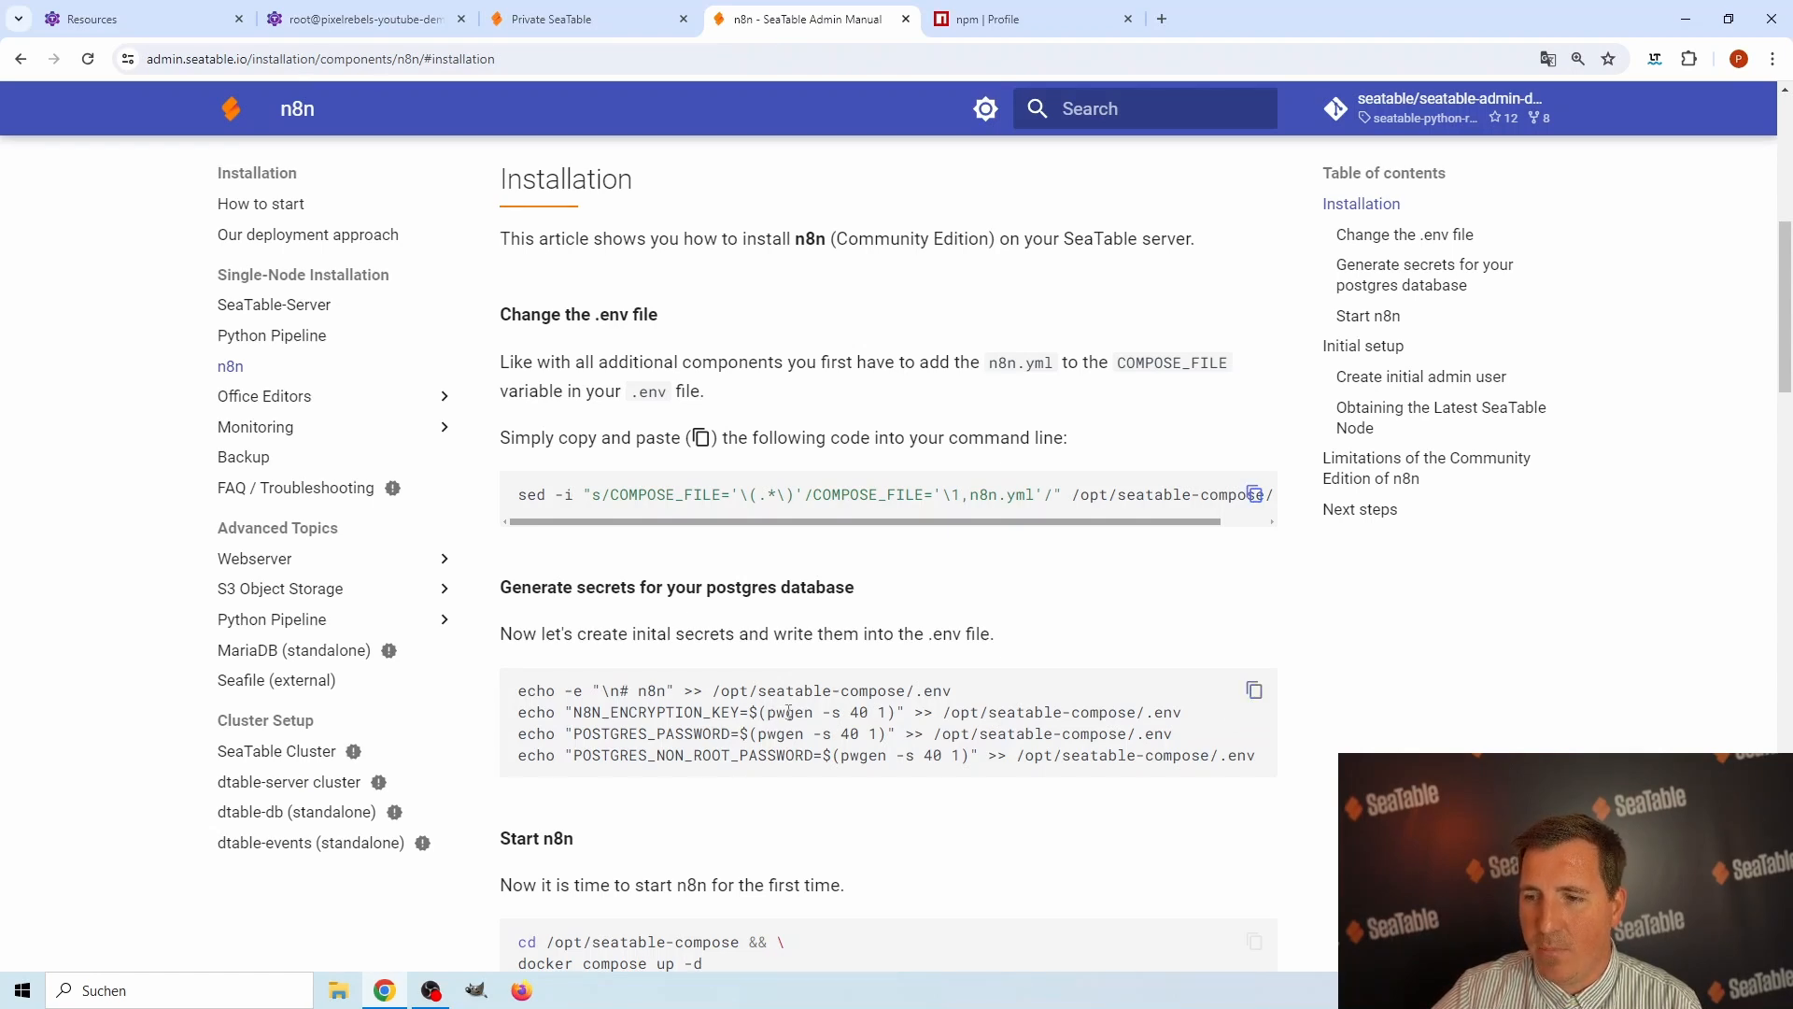
click(399, 18)
right_click(505, 192)
click(572, 385)
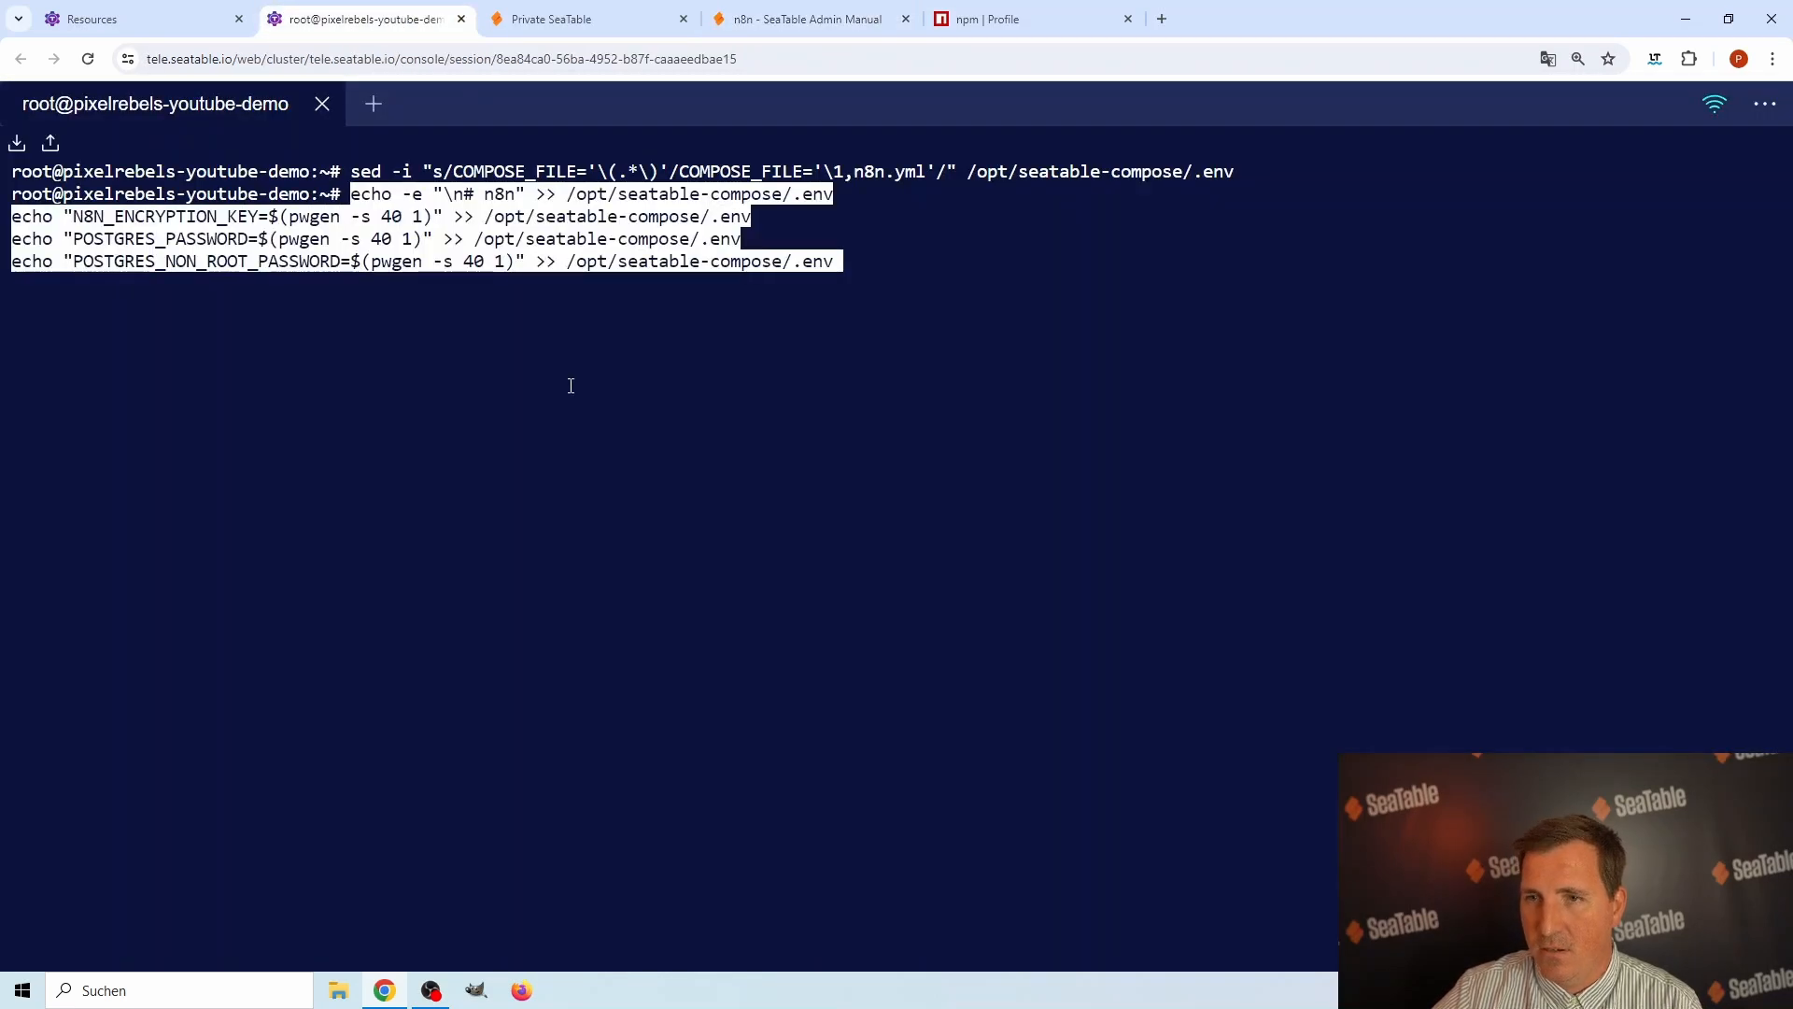
key(Return)
Copy the manual's start command and run it in the server shell: cd /opt/seatable-compose && docker compose up -d.
click(784, 21)
scroll(996, 672, down, 5)
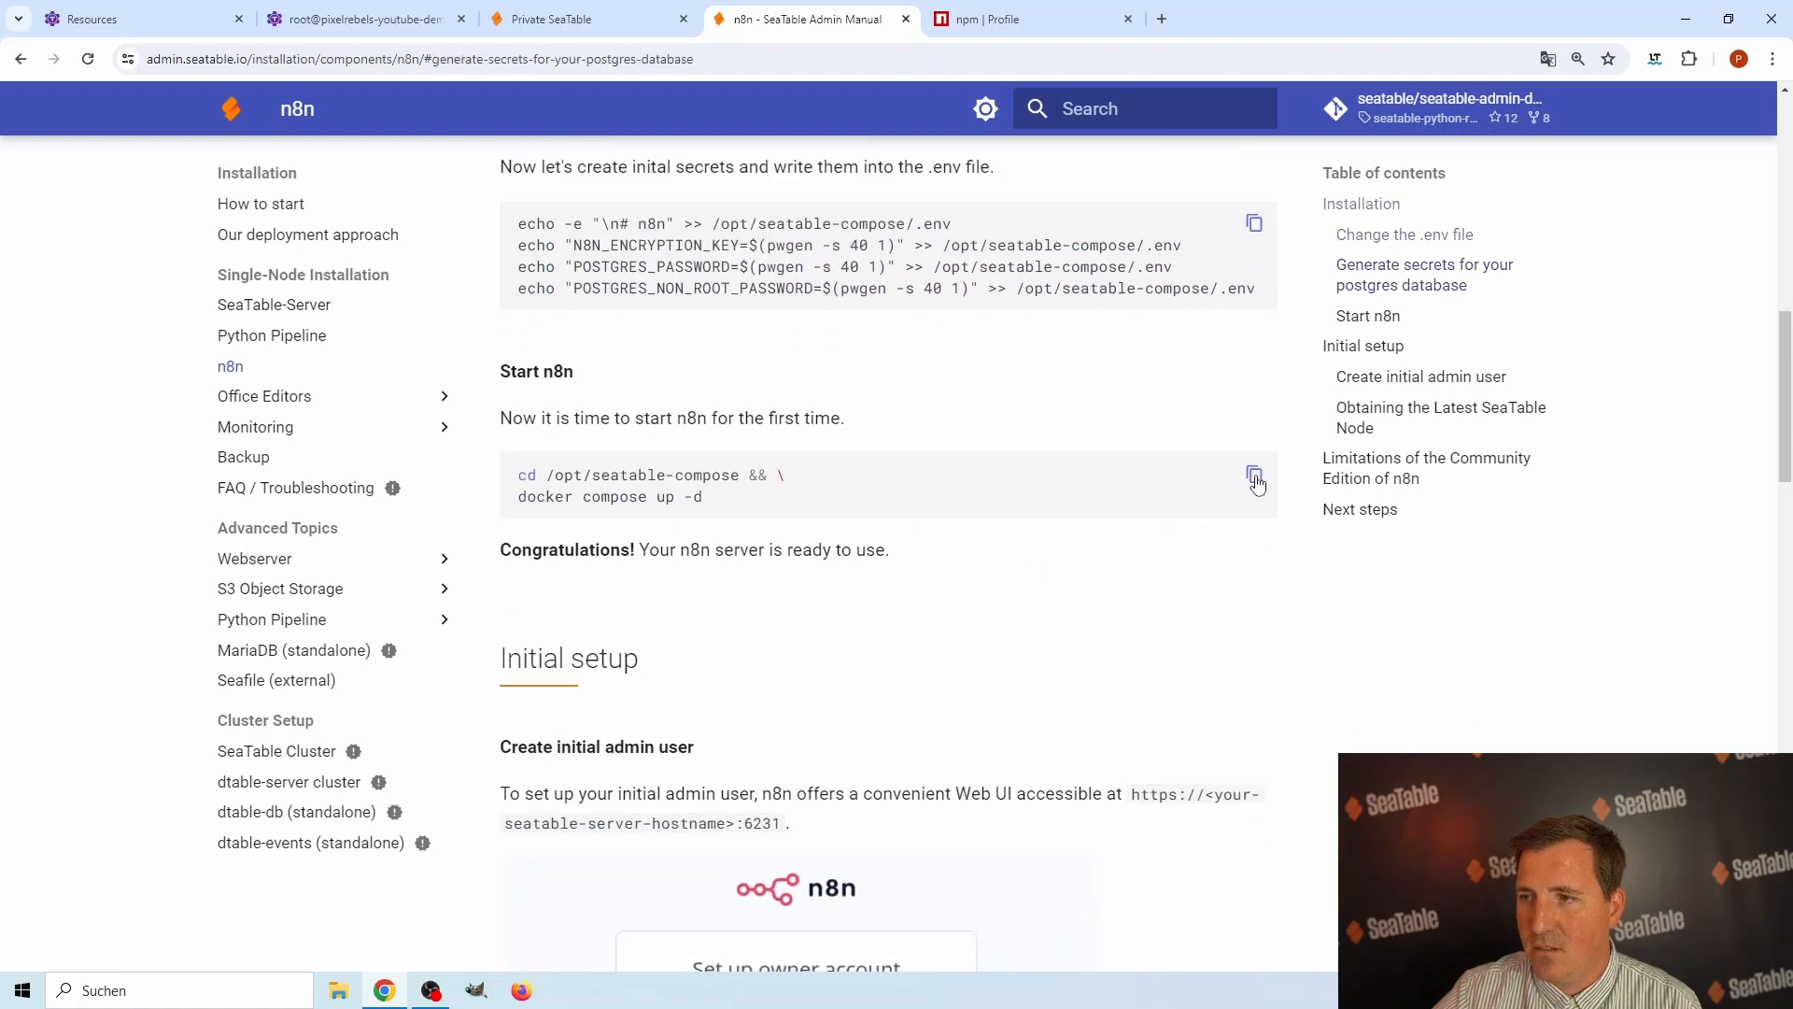
click(1255, 478)
click(374, 19)
right_click(520, 391)
click(569, 574)
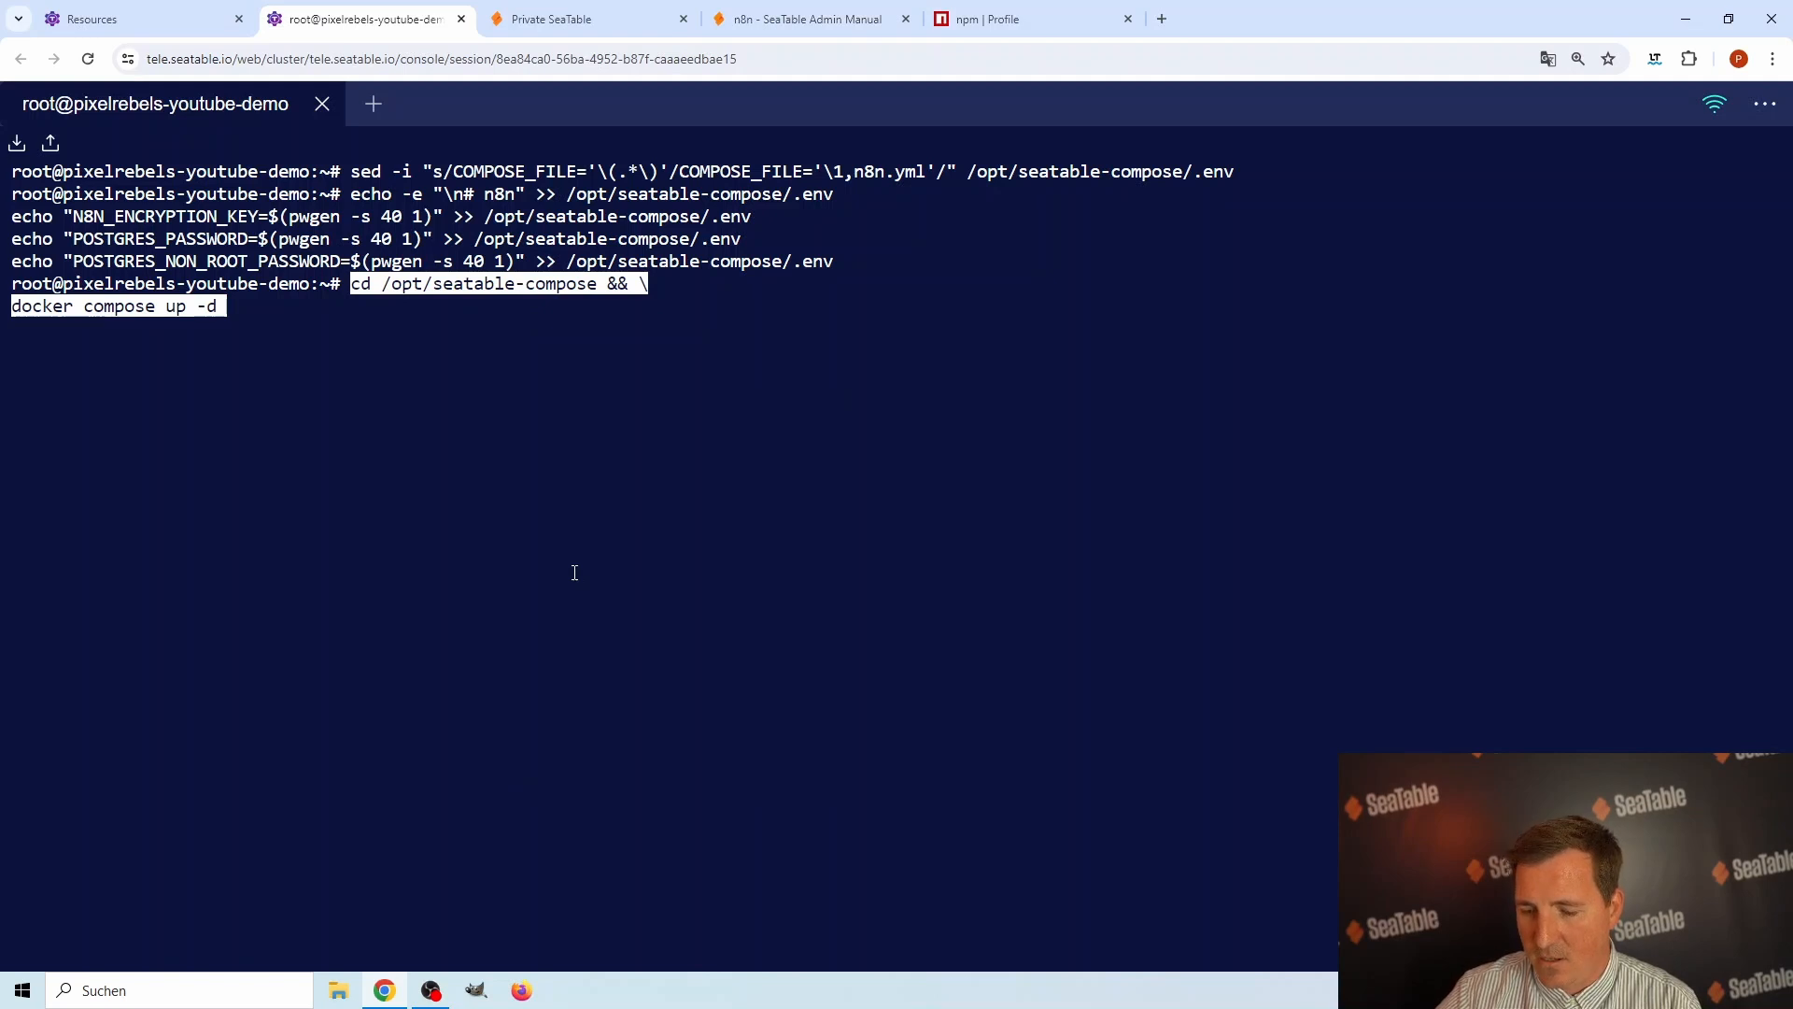
key(Return)
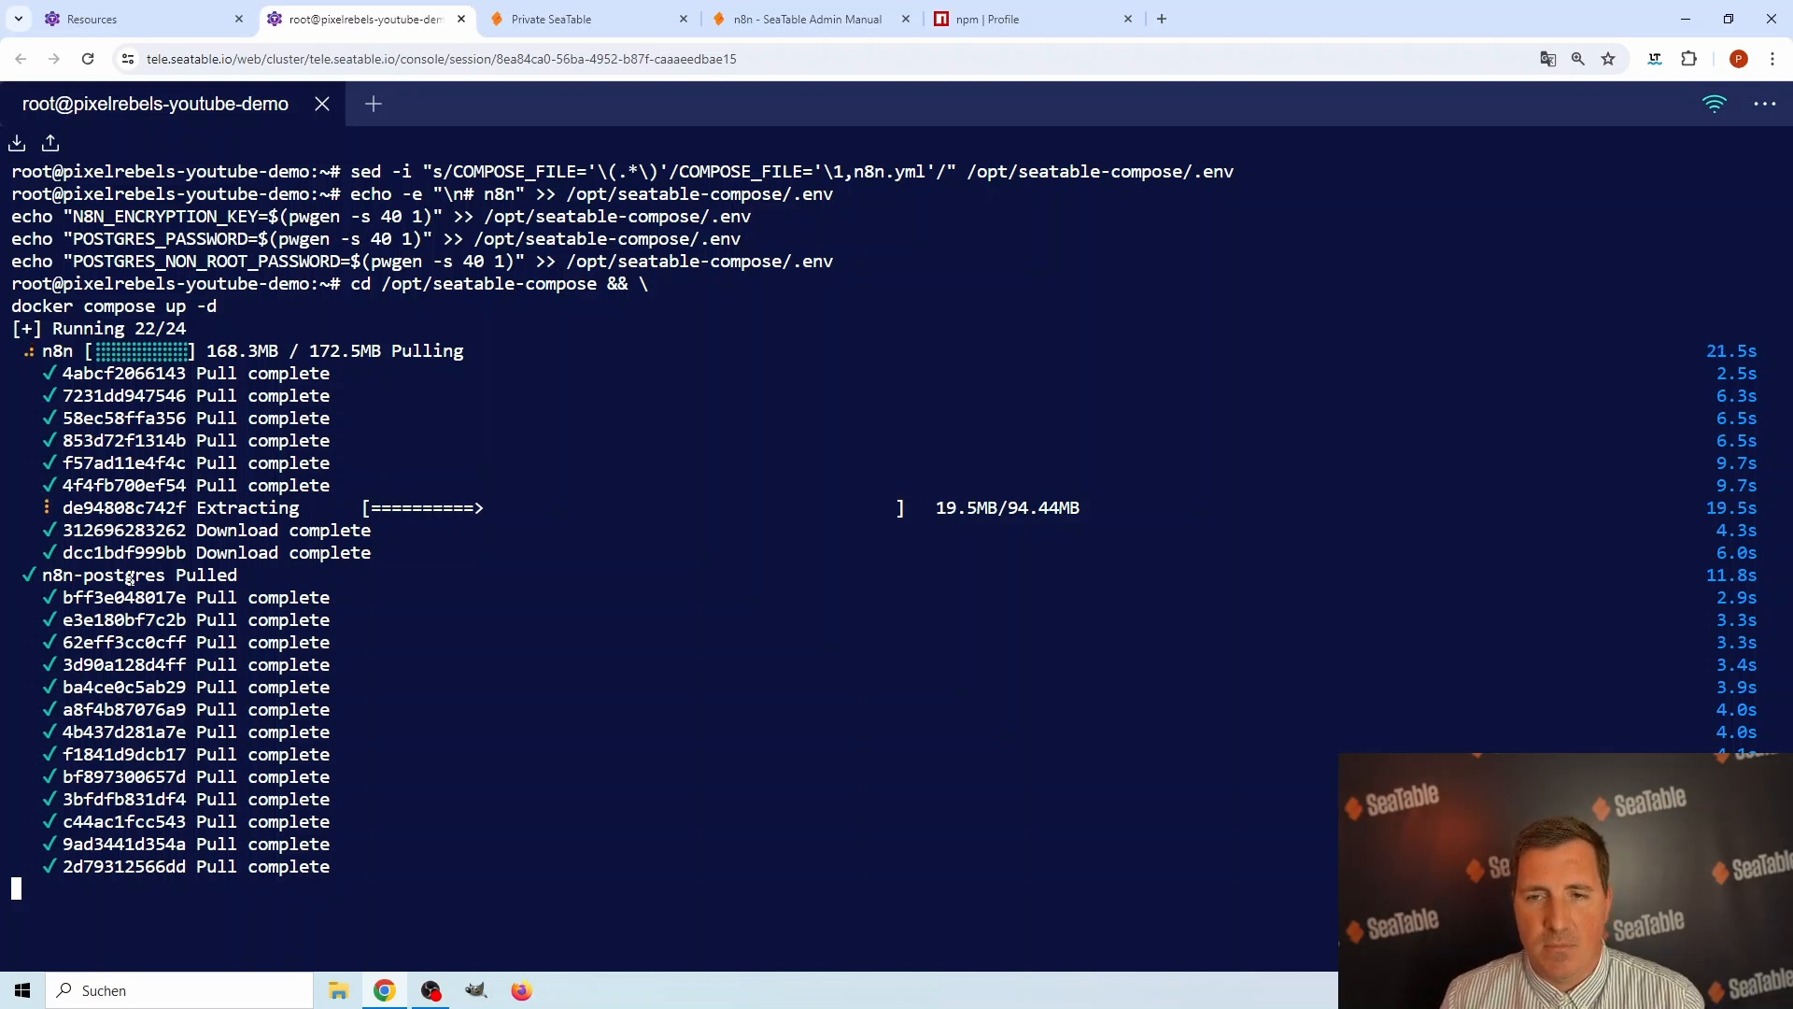
Find the n8n web UI address in the manual's initial setup section and select its port :6231.
click(810, 22)
scroll(861, 625, down, 3)
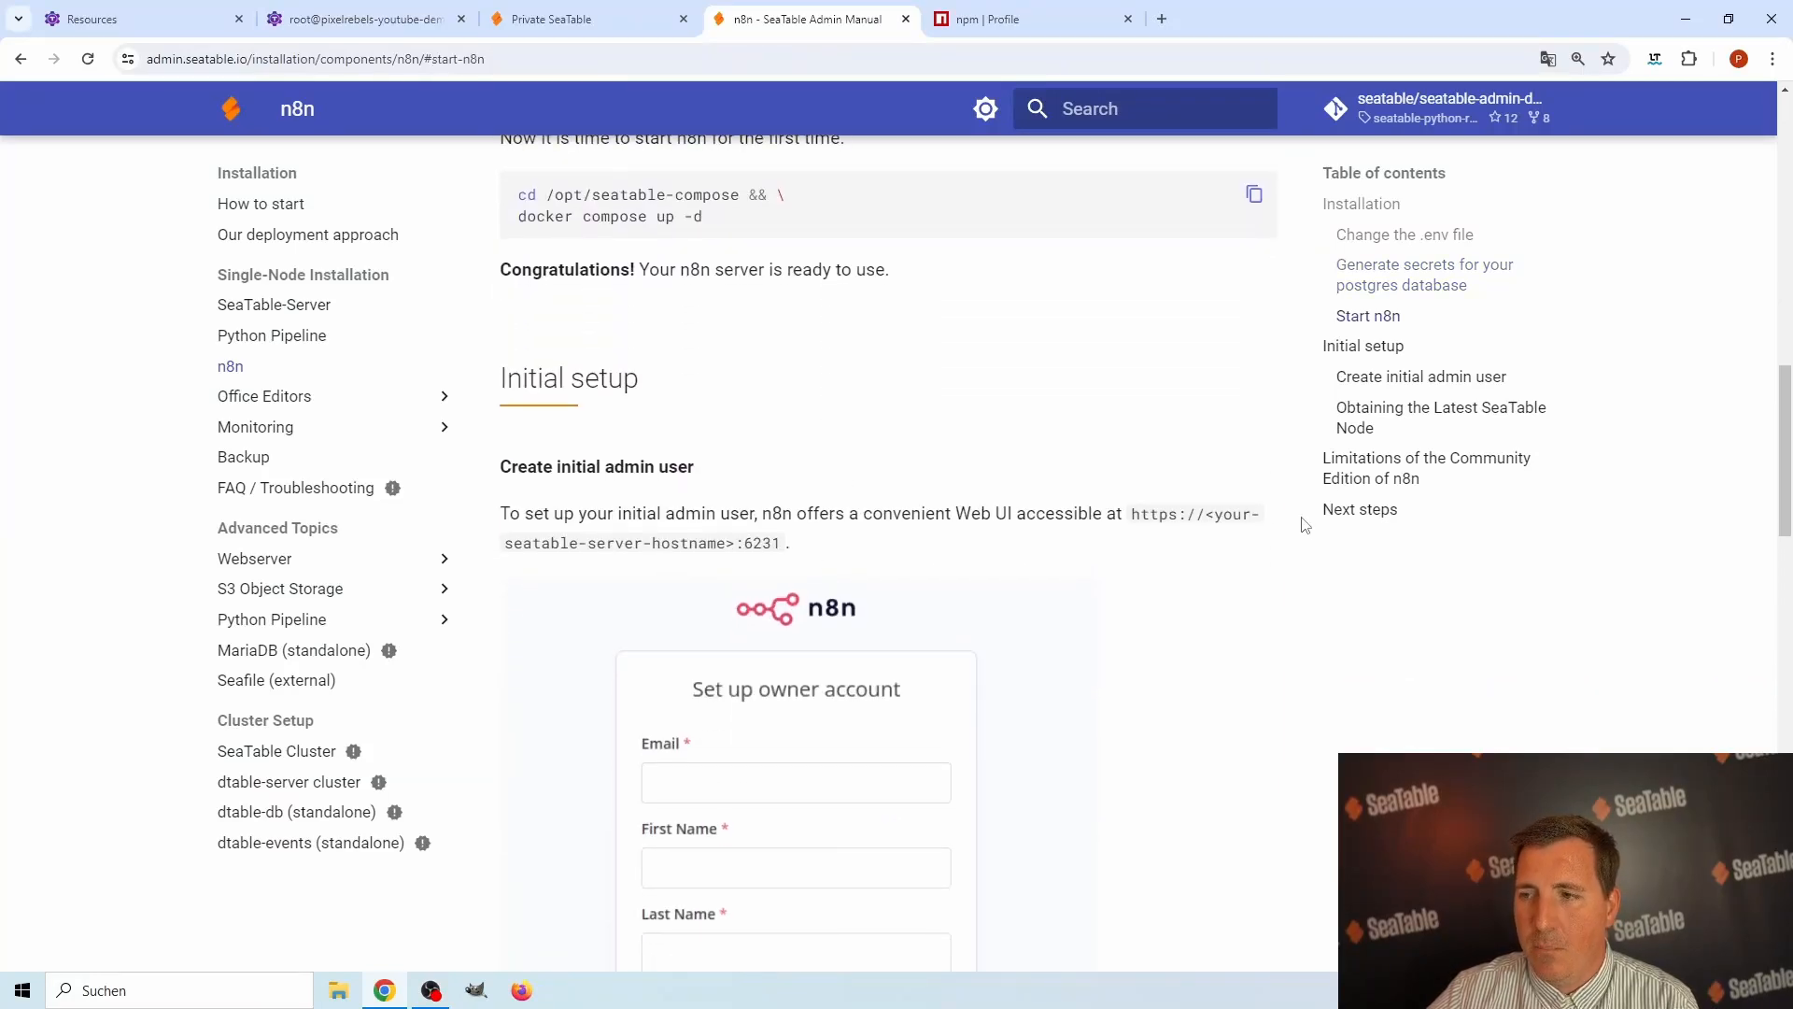
drag(736, 543, 782, 548)
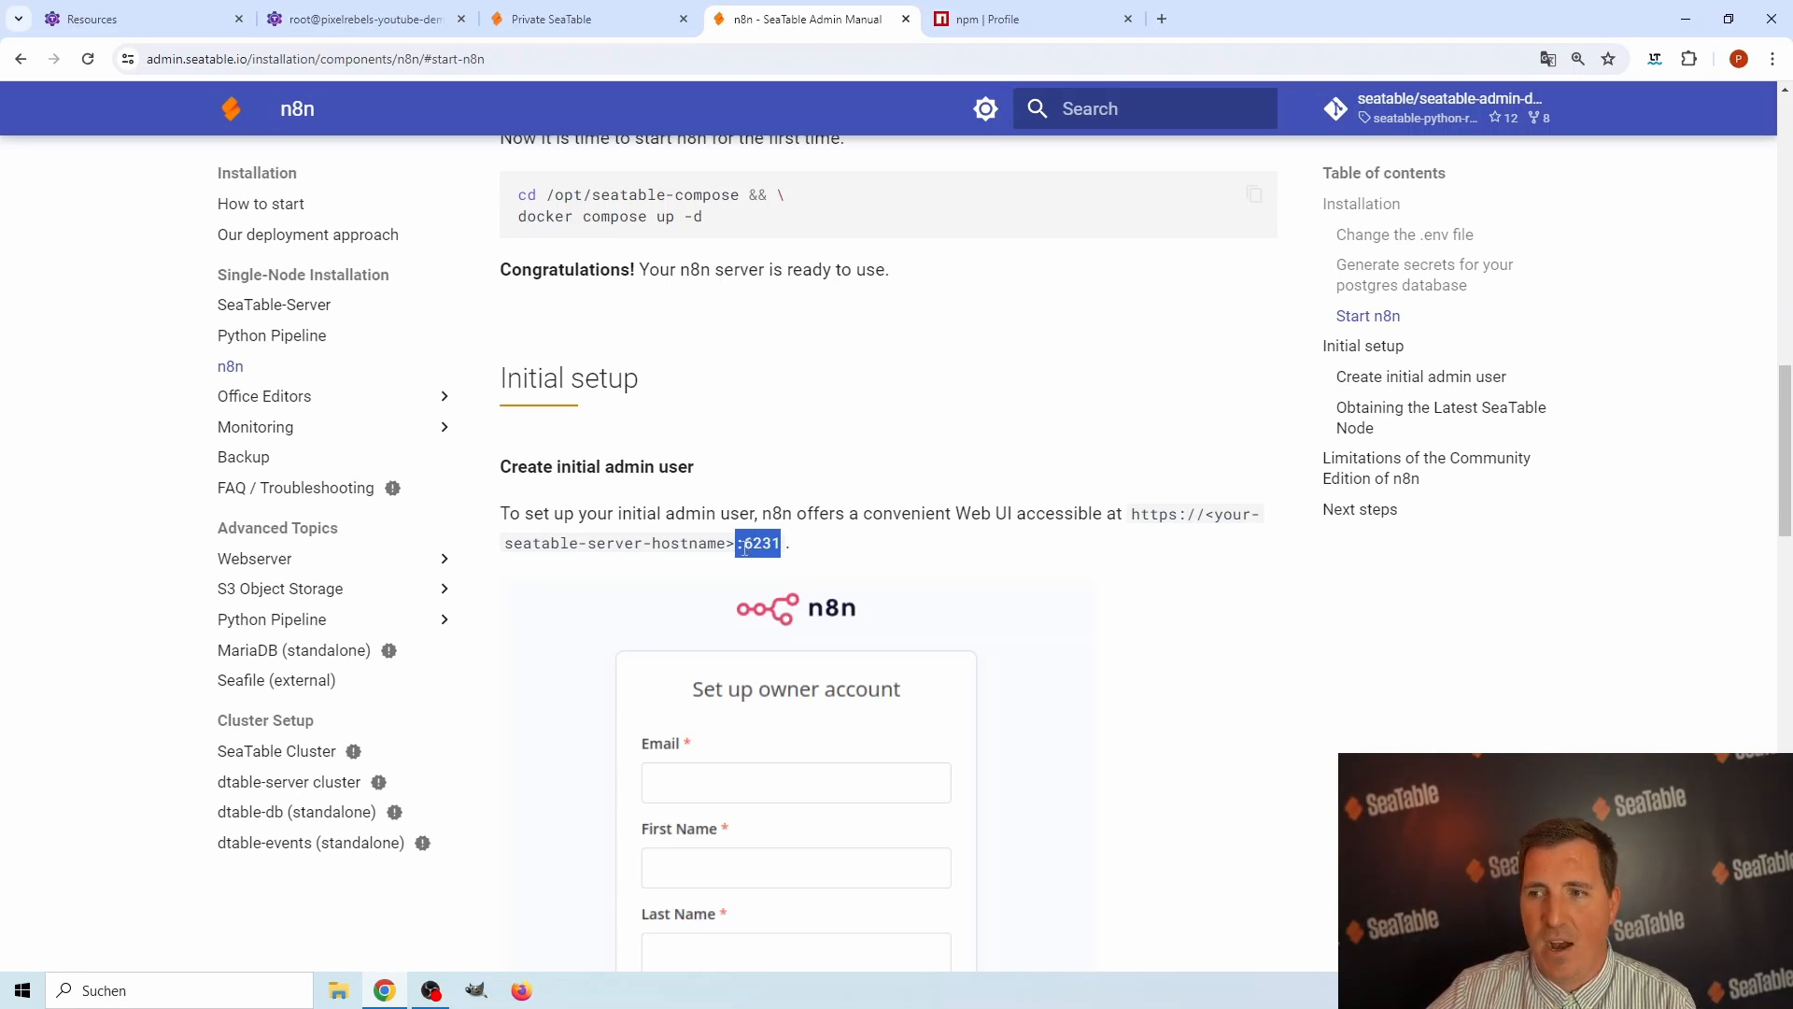
List the running containers with docker ps in the server shell and inspect the postgres and n8n entries.
click(422, 28)
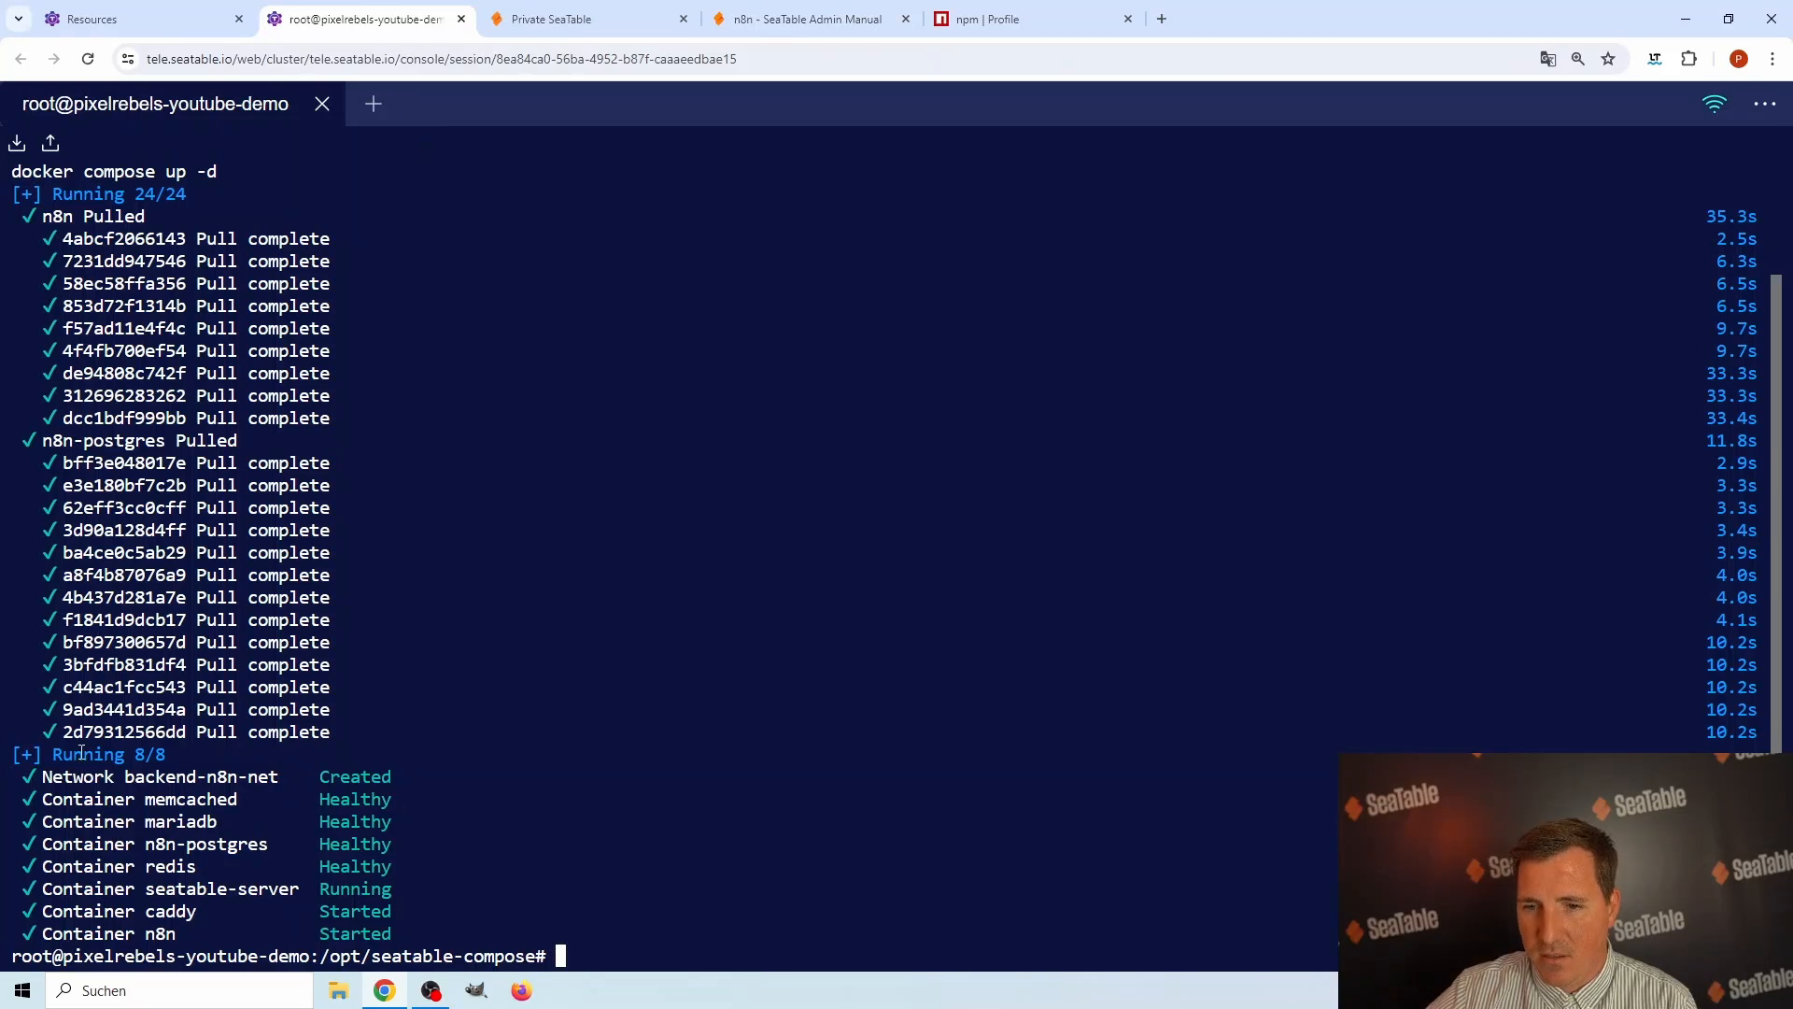
text(docker ps)
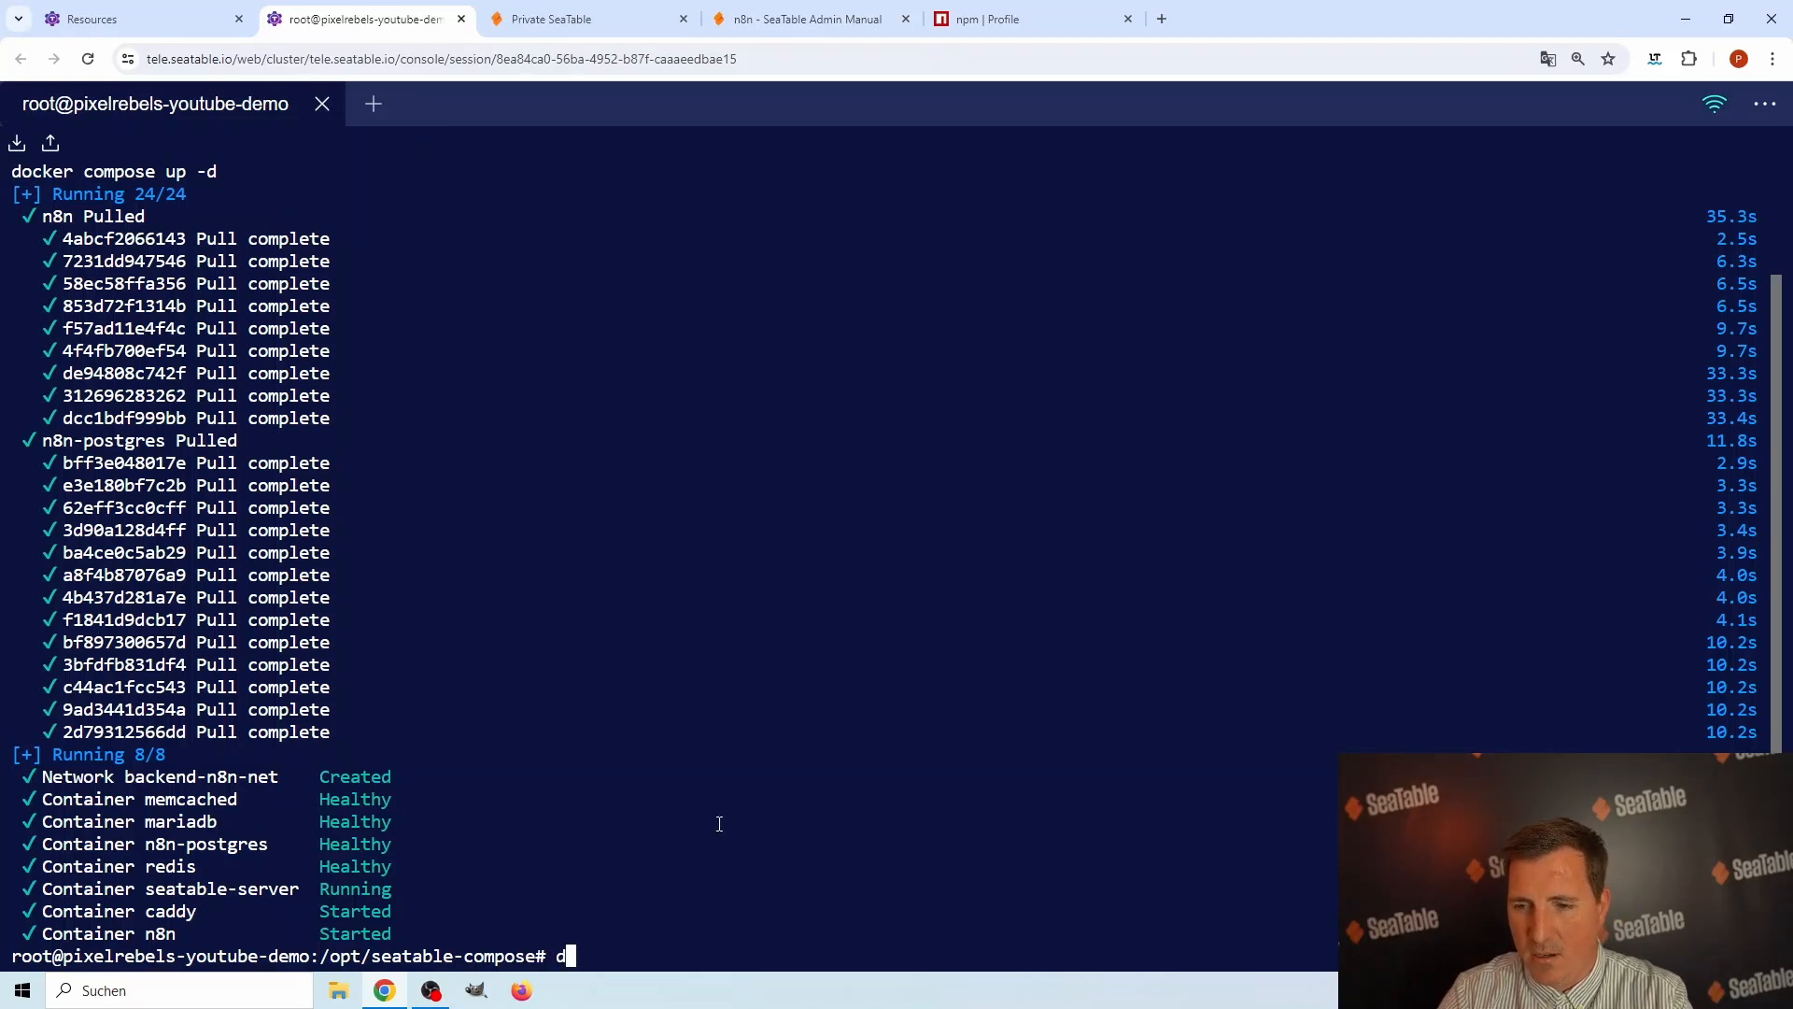
key(Return)
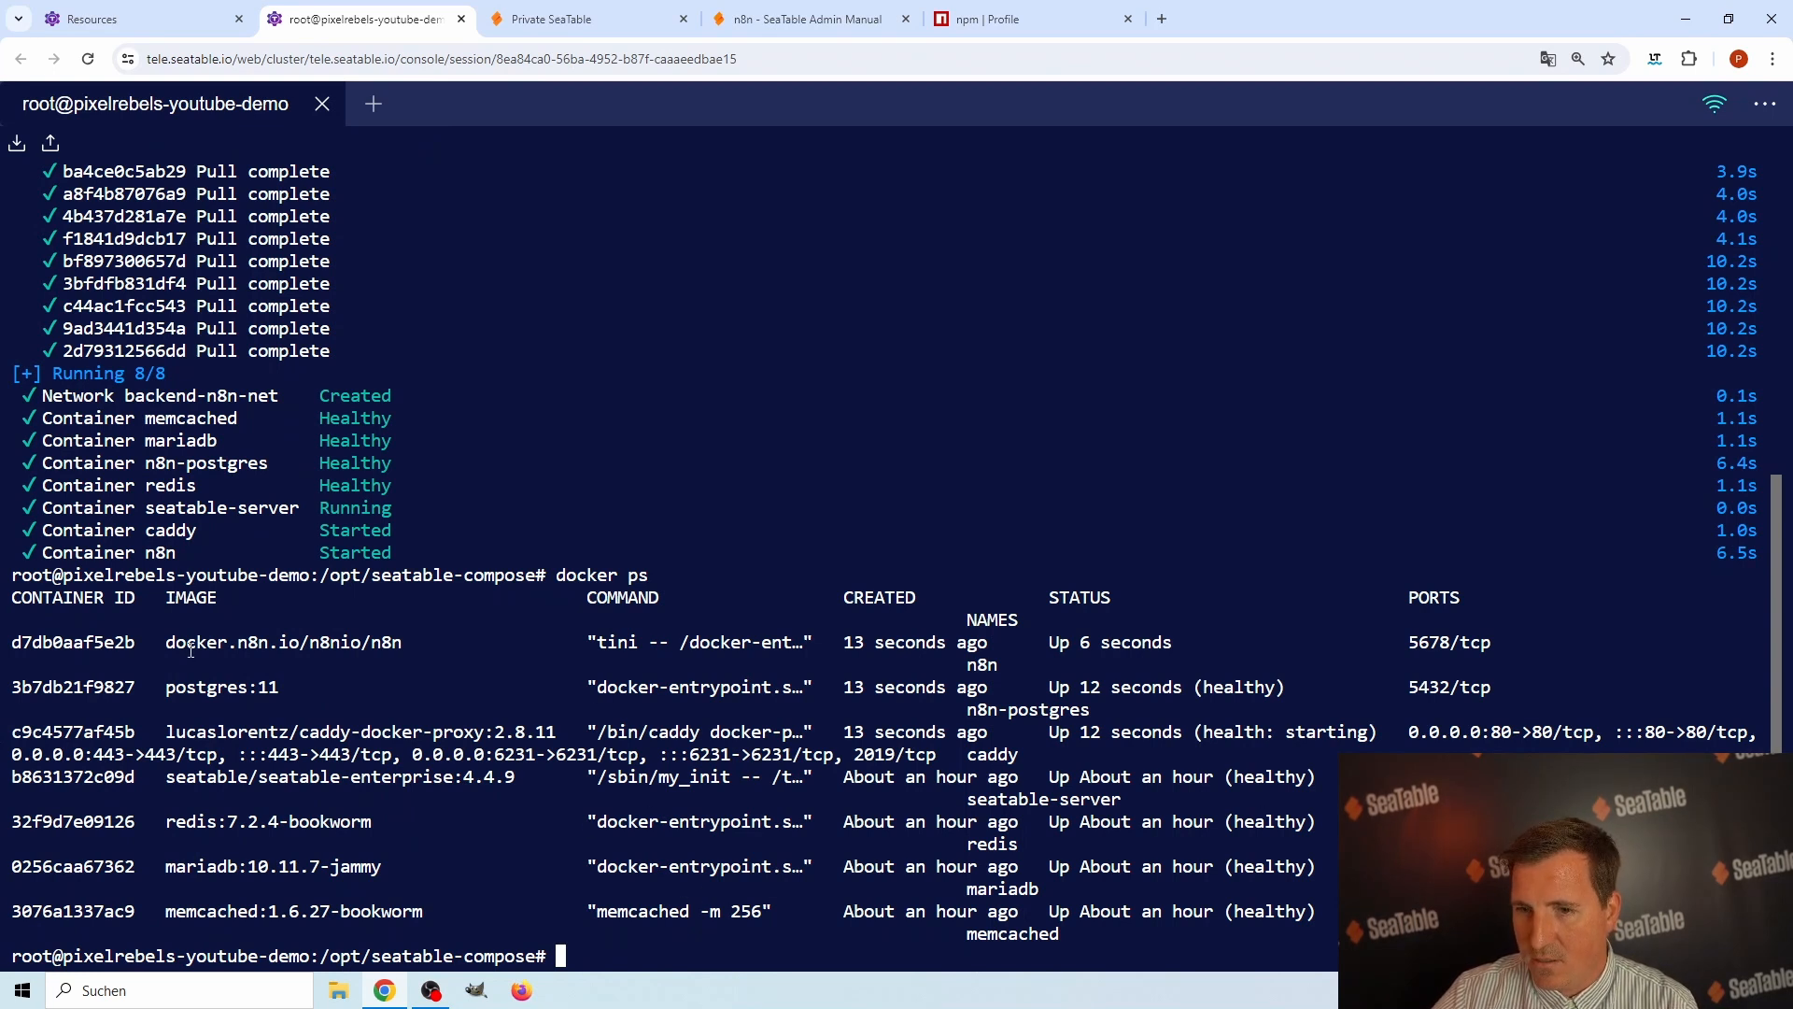
drag(166, 686, 269, 696)
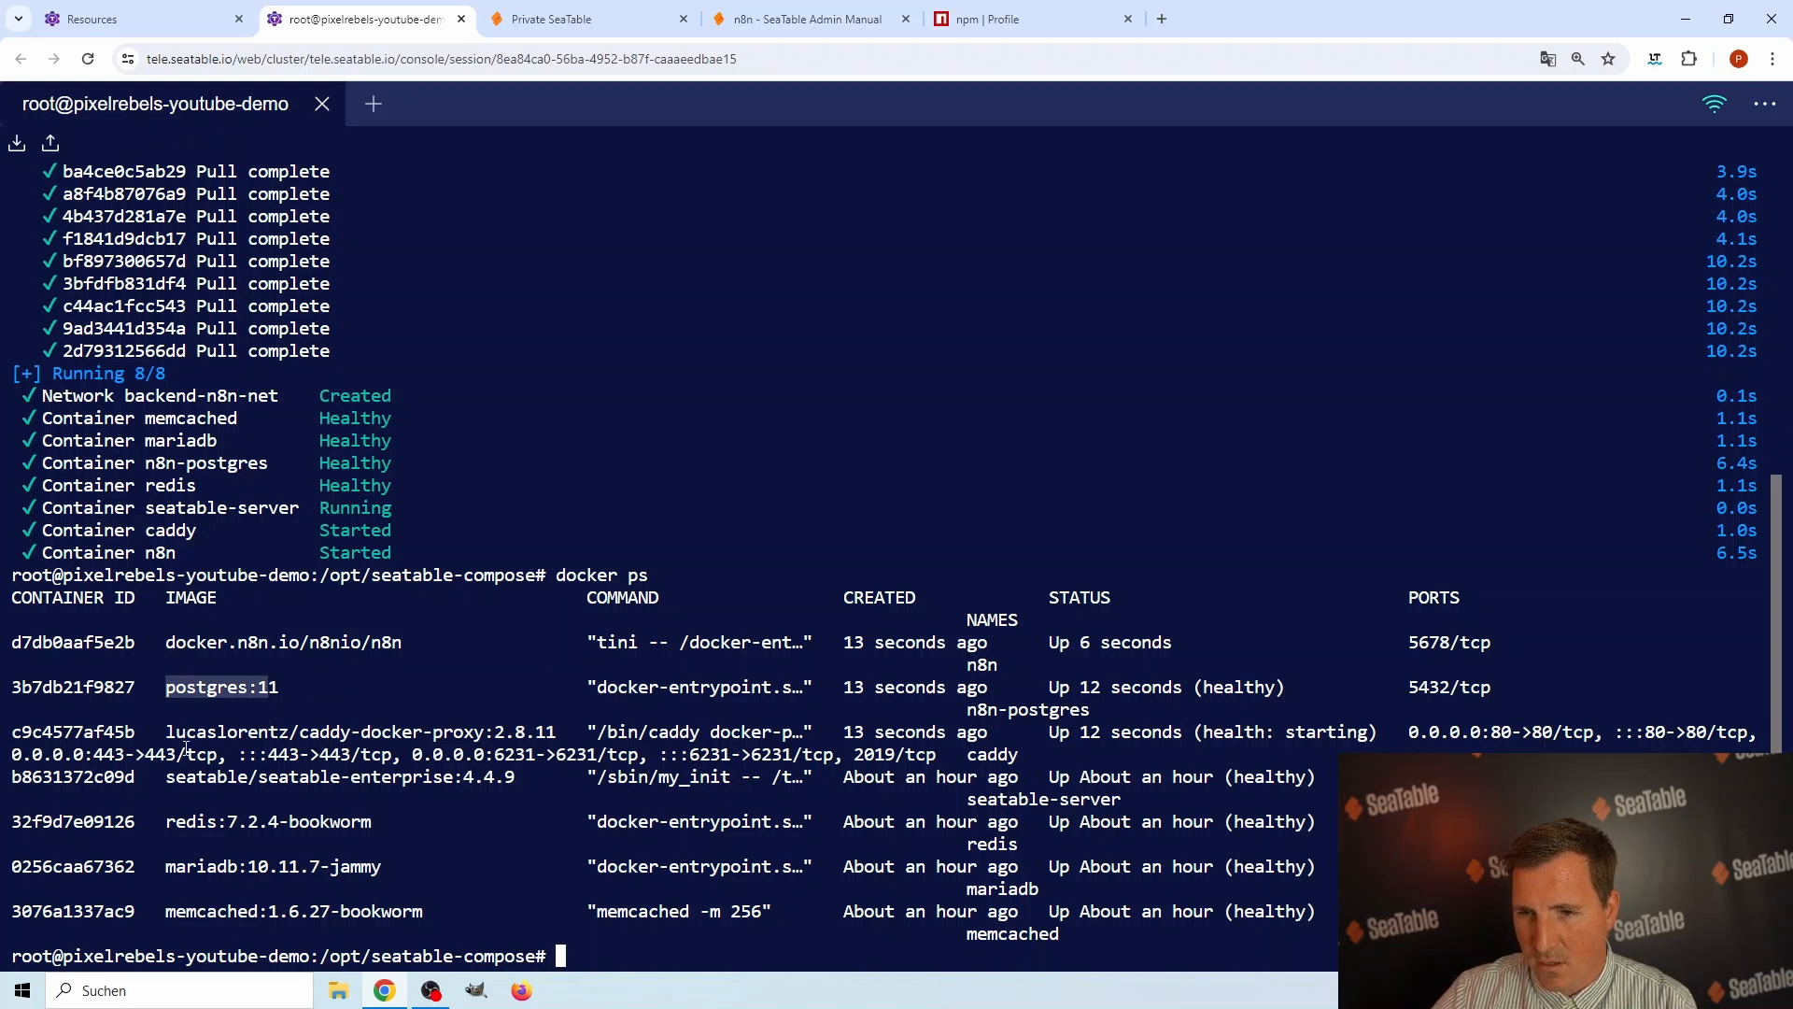
drag(166, 643, 401, 647)
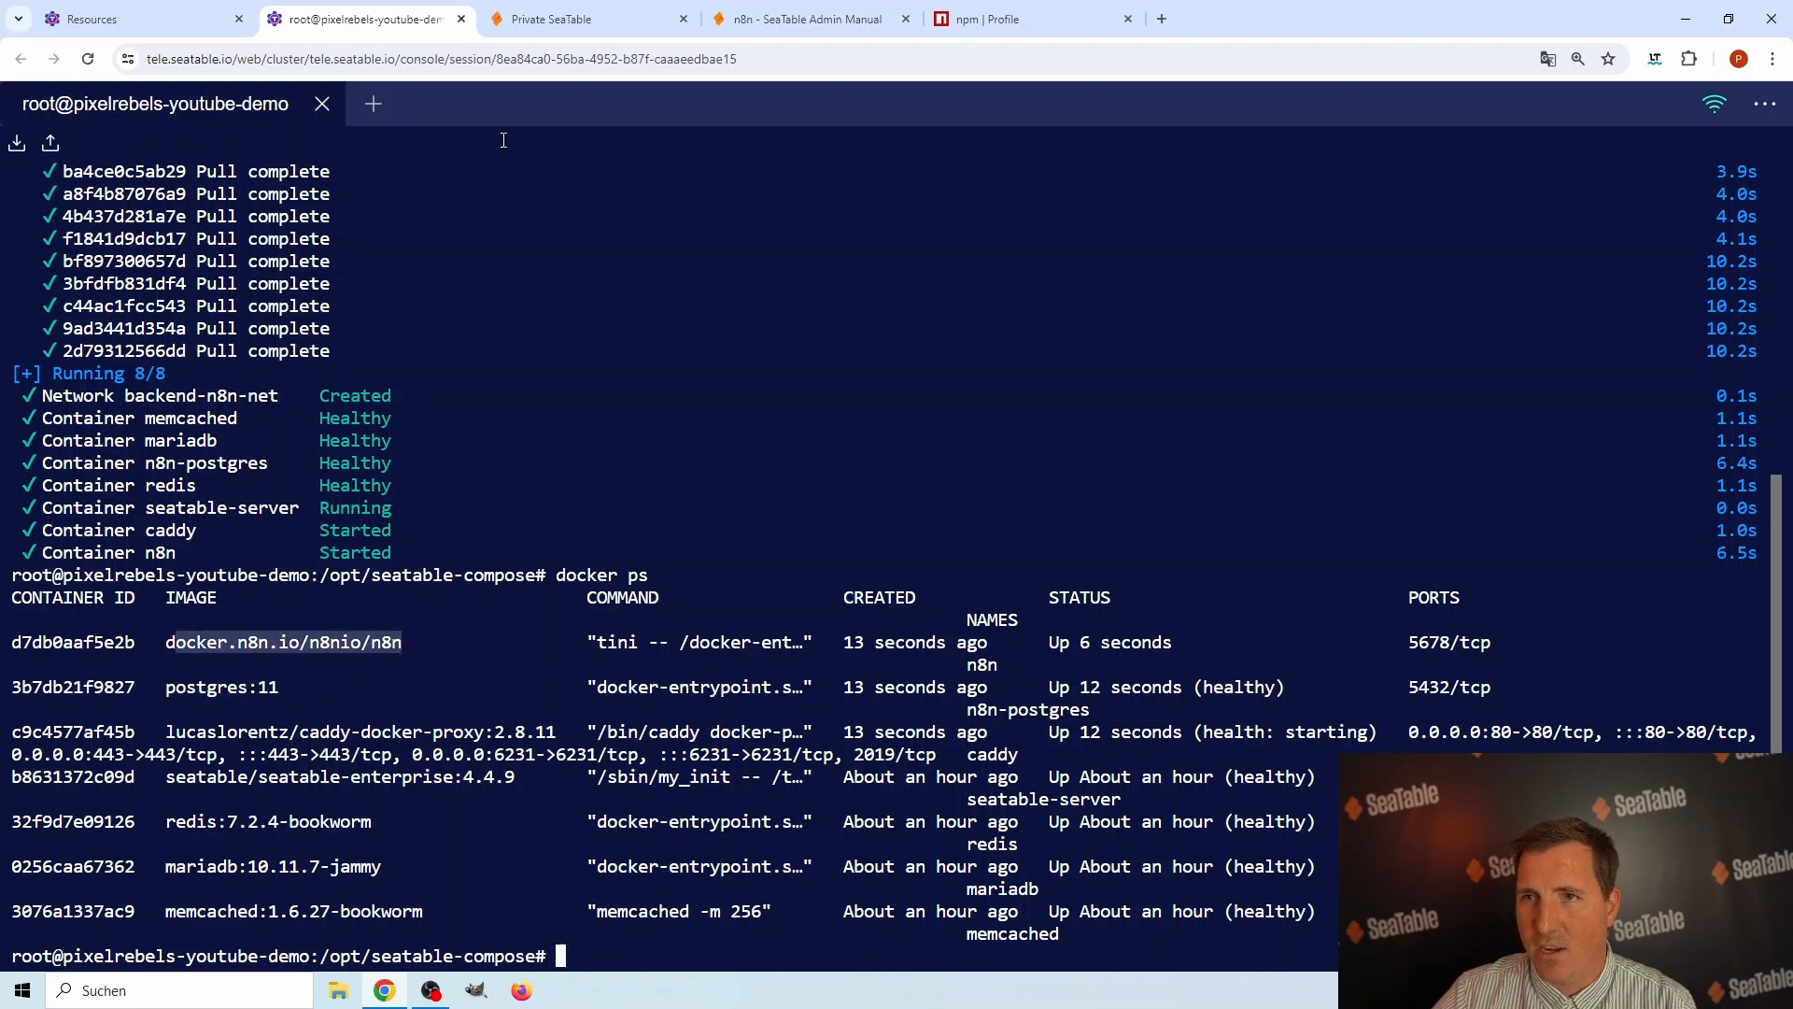
Copy port :6231 from the manual and append it to the SeaTable address to open seatable.pixelrebels.de:6231.
click(775, 22)
right_click(758, 542)
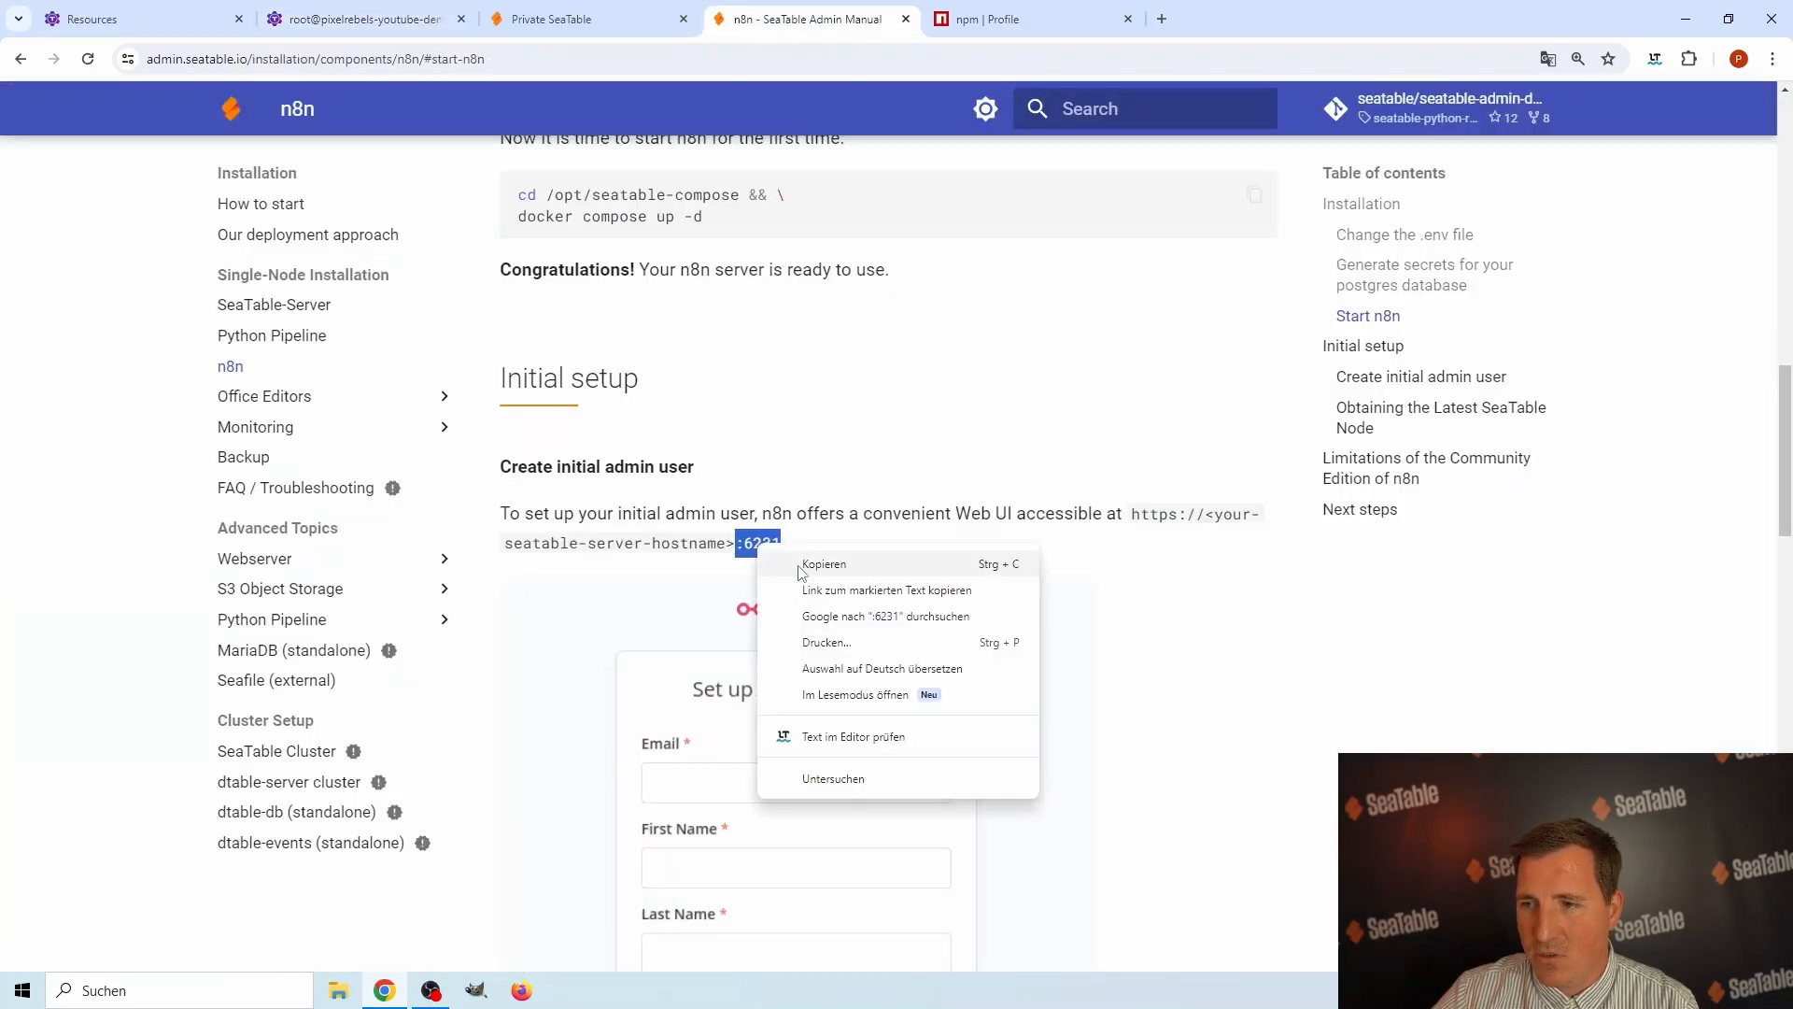
click(818, 568)
click(560, 20)
click(417, 61)
right_click(457, 64)
click(378, 62)
key(ctrl+v)
key(Return)
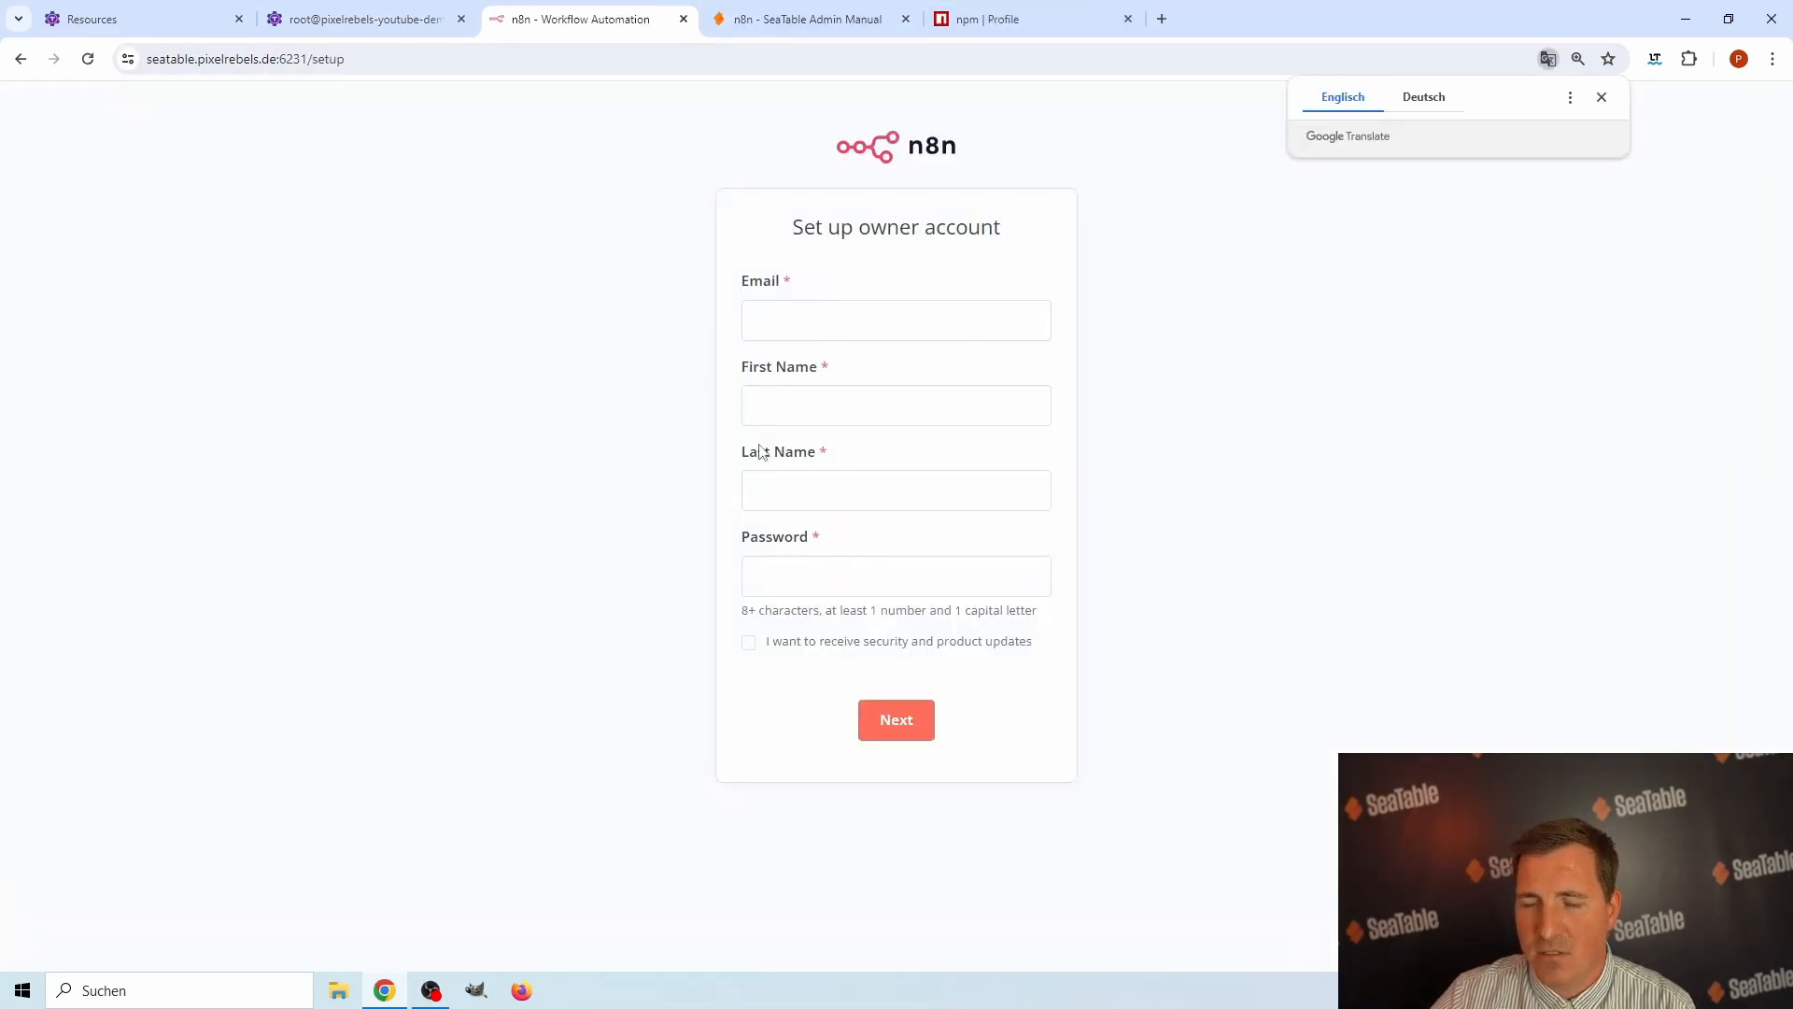
Fill in the owner's e-mail address, first name and last name in the n8n owner account form.
click(844, 324)
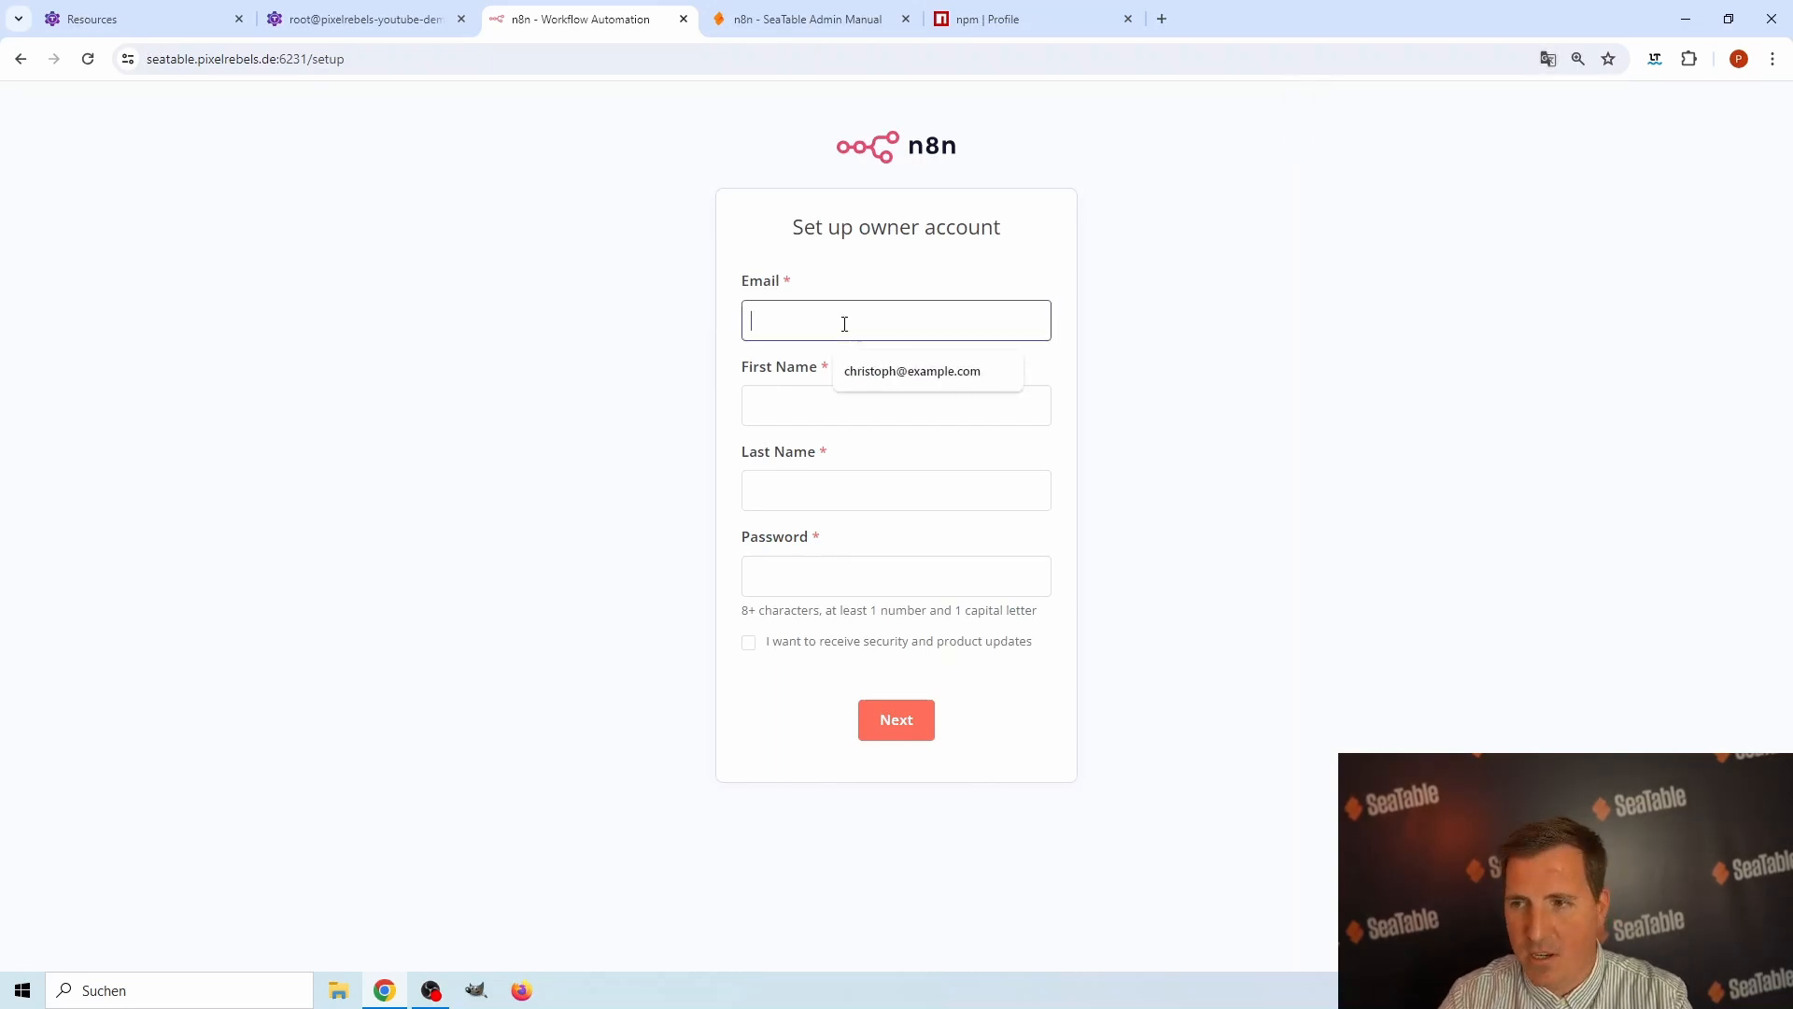
text(chris)
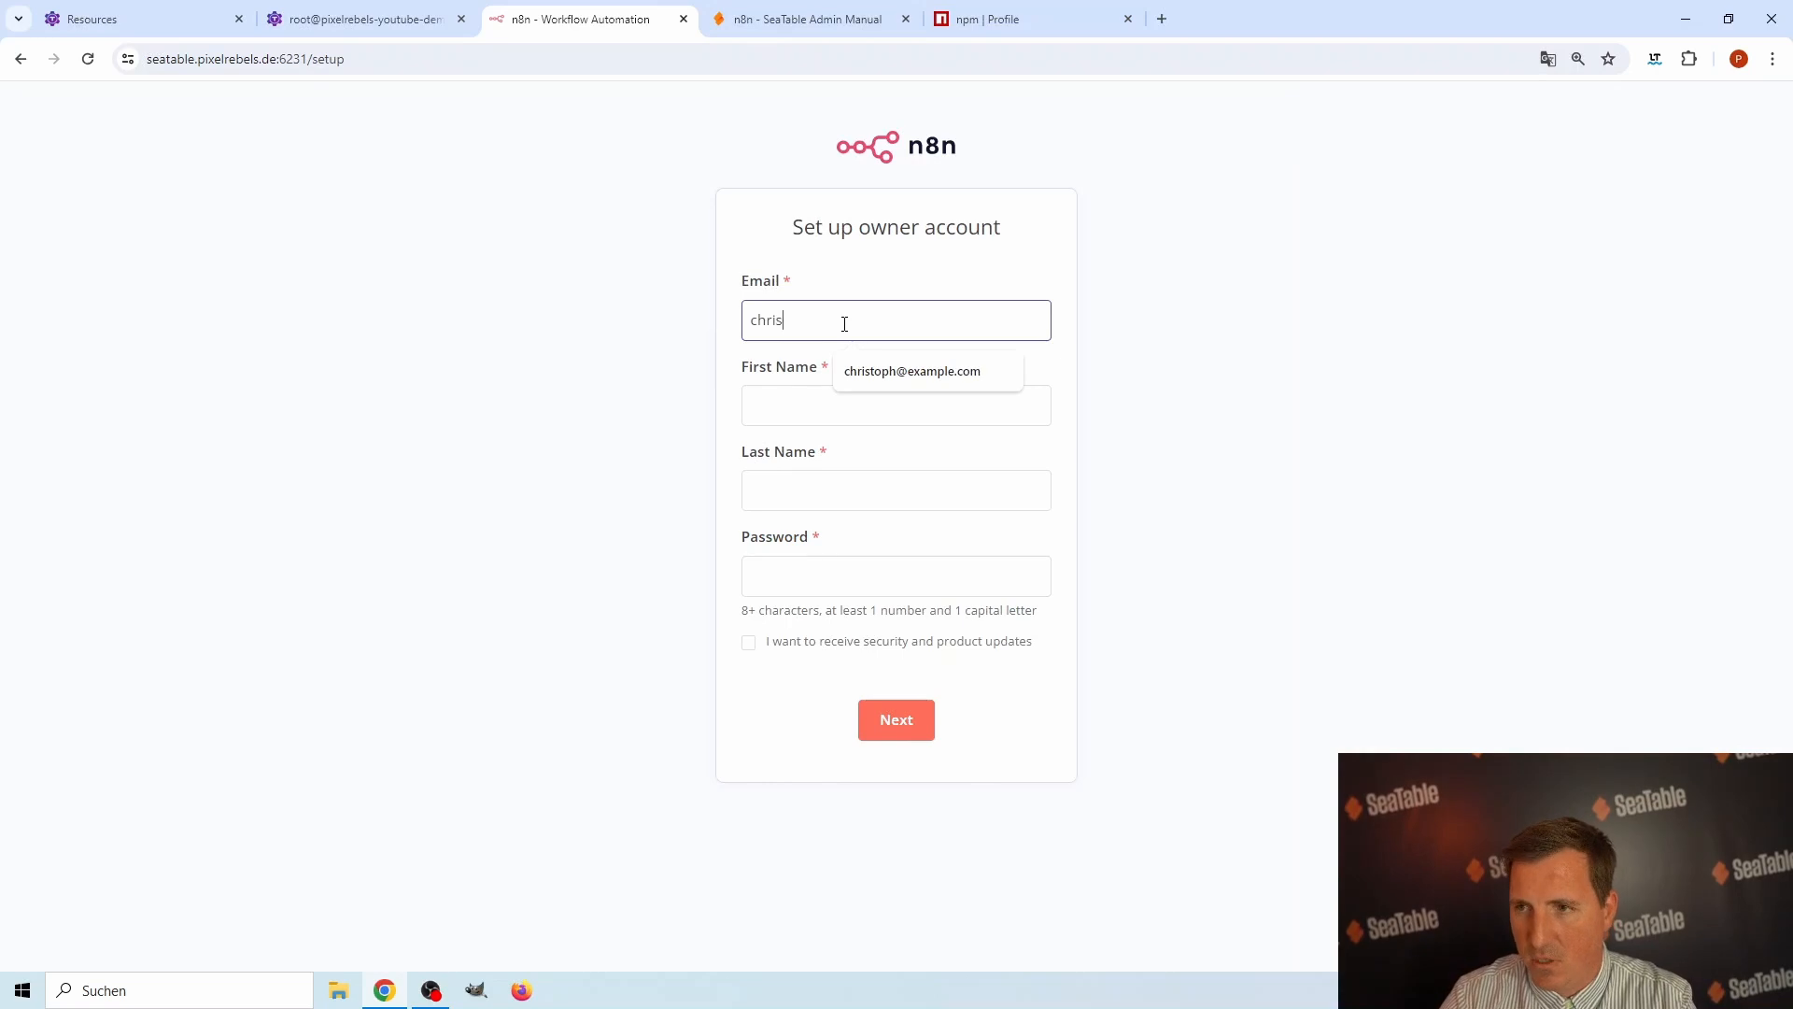
text(toph@)
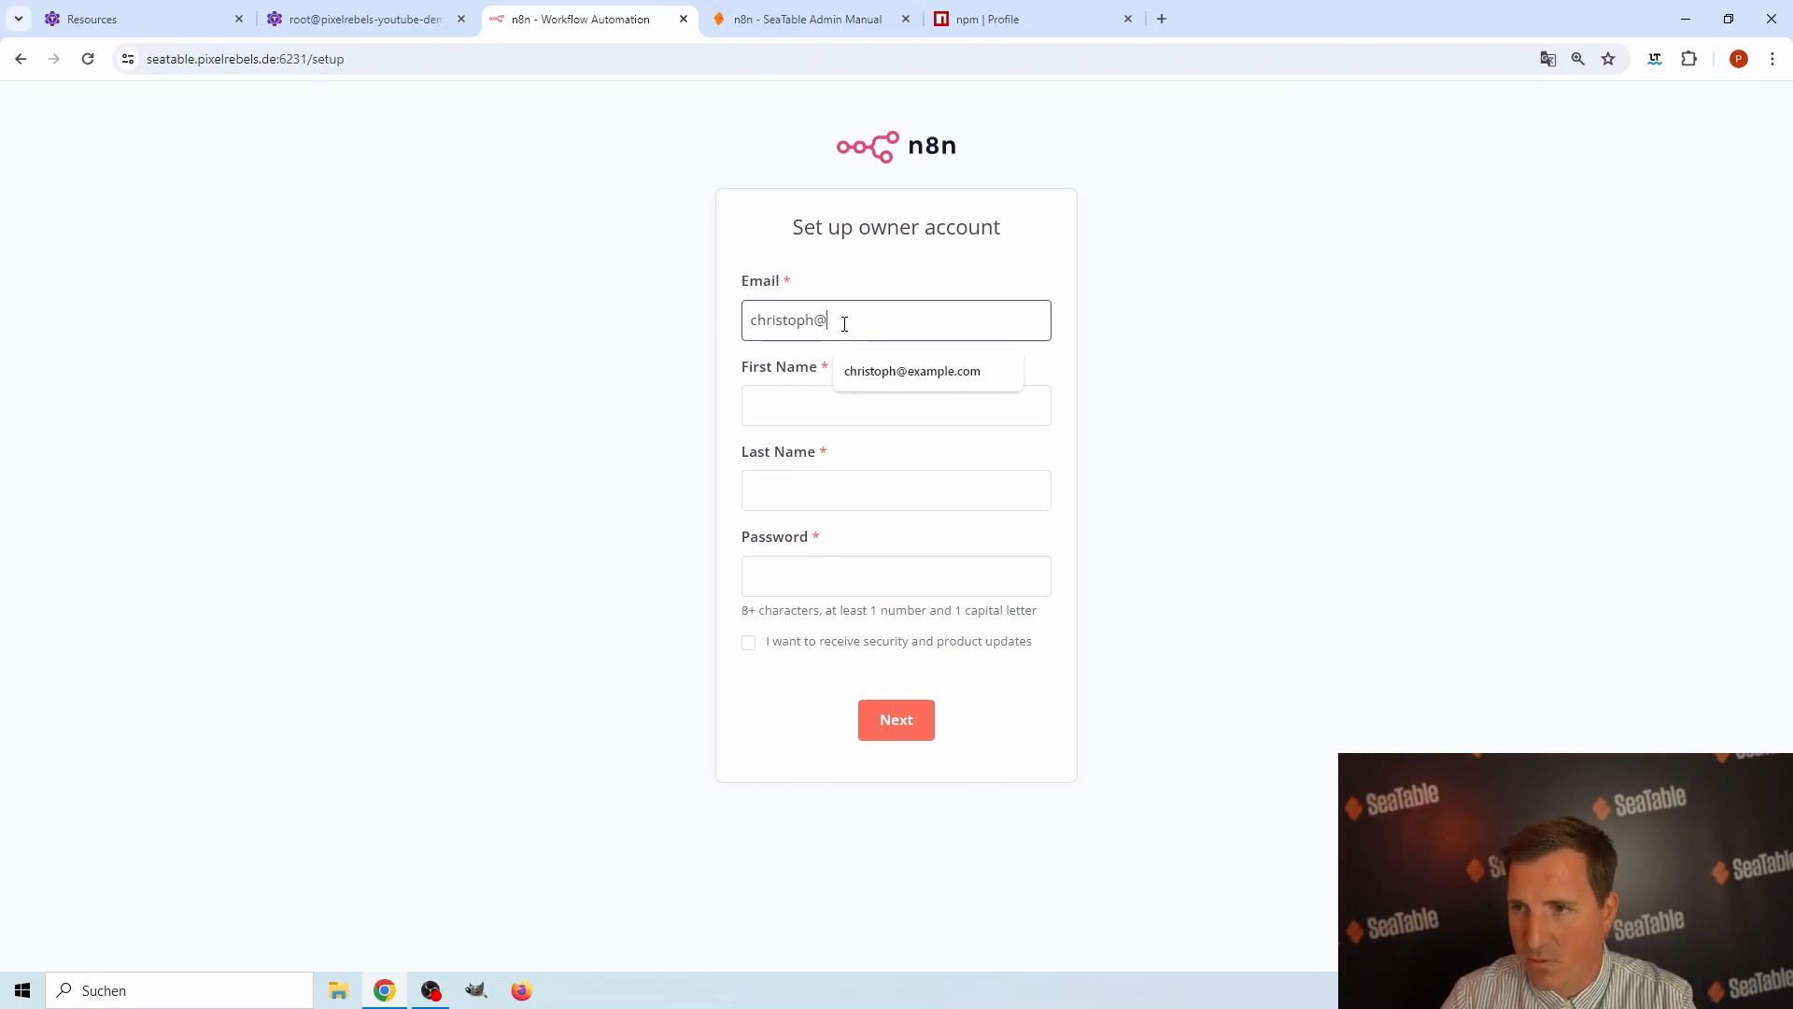
text(example.com)
key(Tab)
key(Tab)
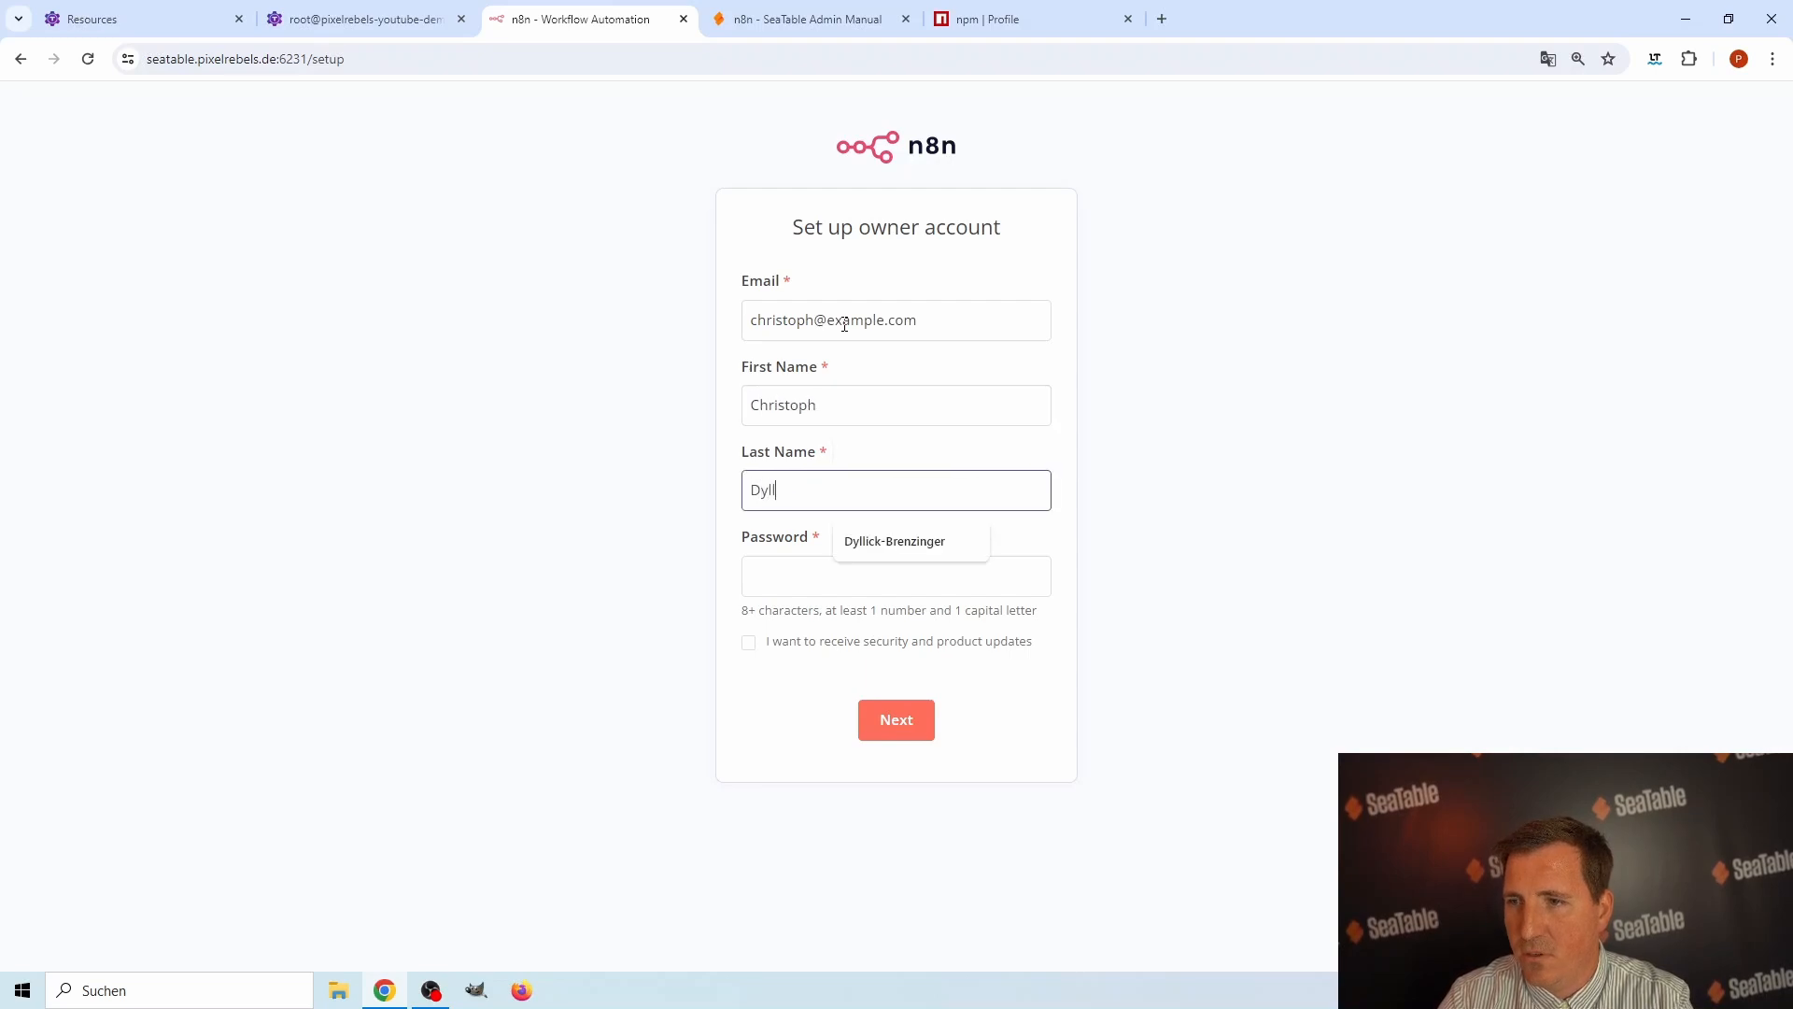
Enter the owner account password and submit the setup form without subscribing to security and product updates.
key(Tab)
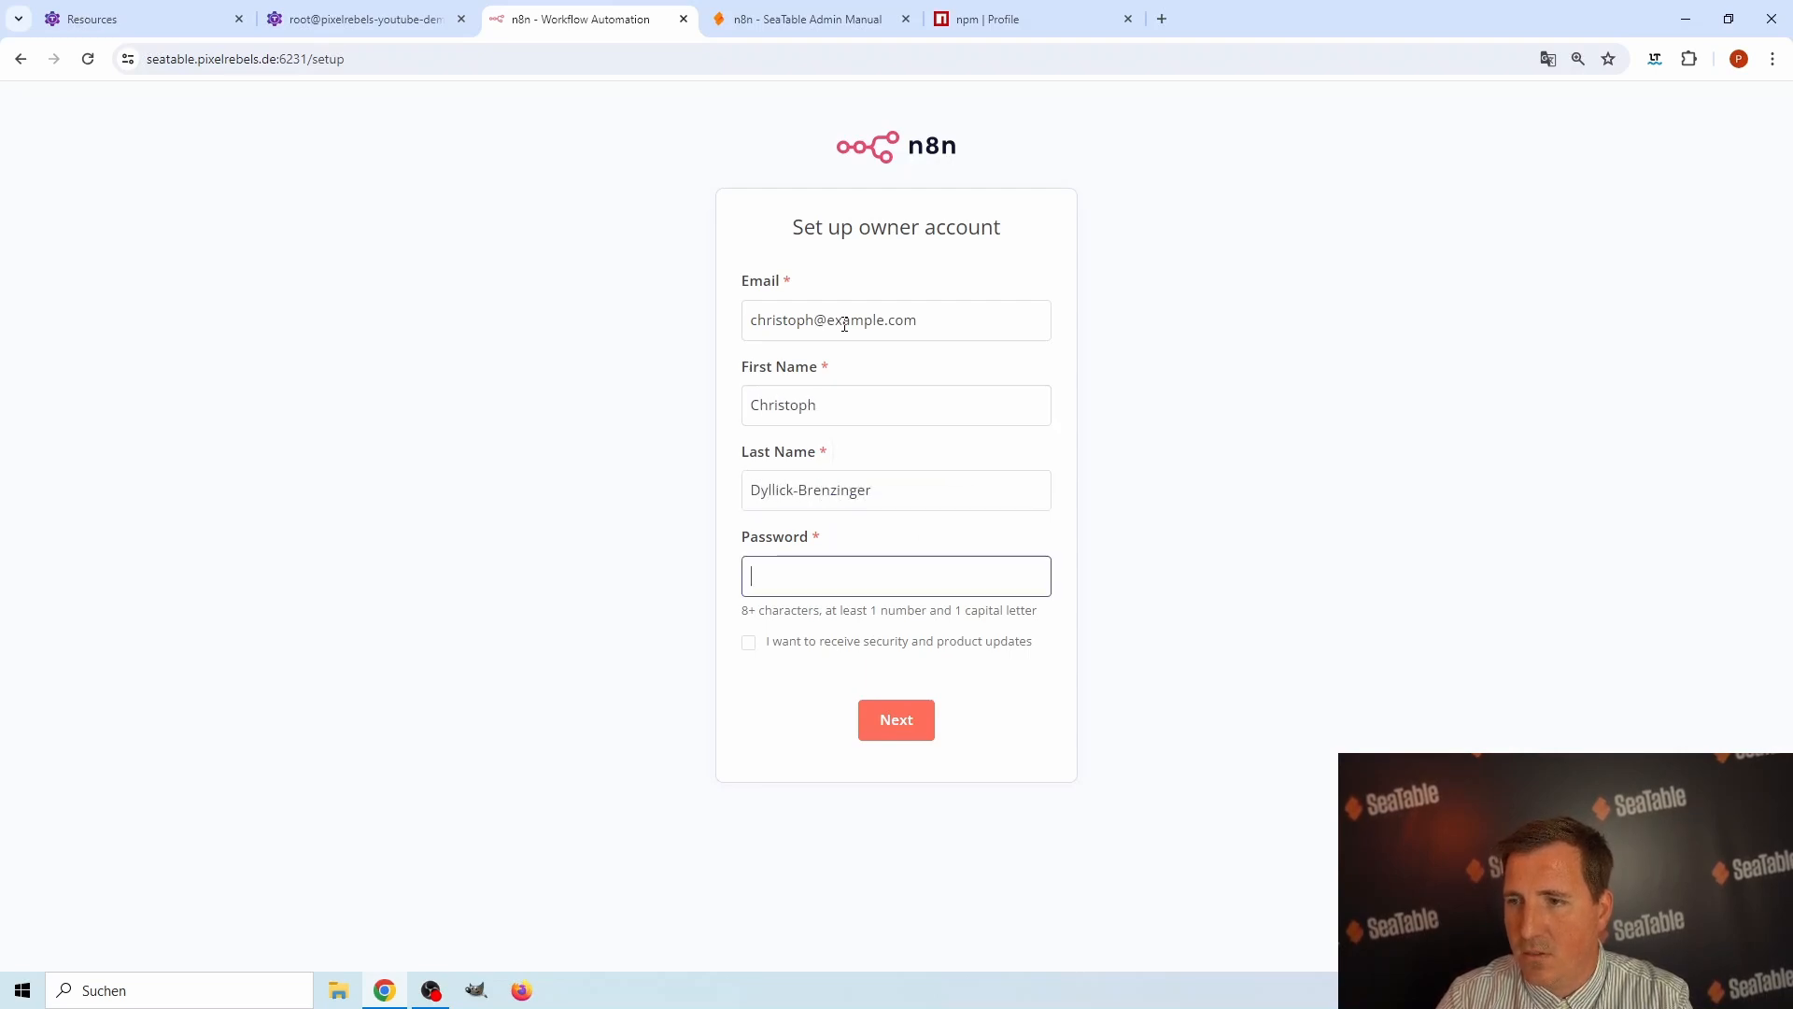
text(•••••••)
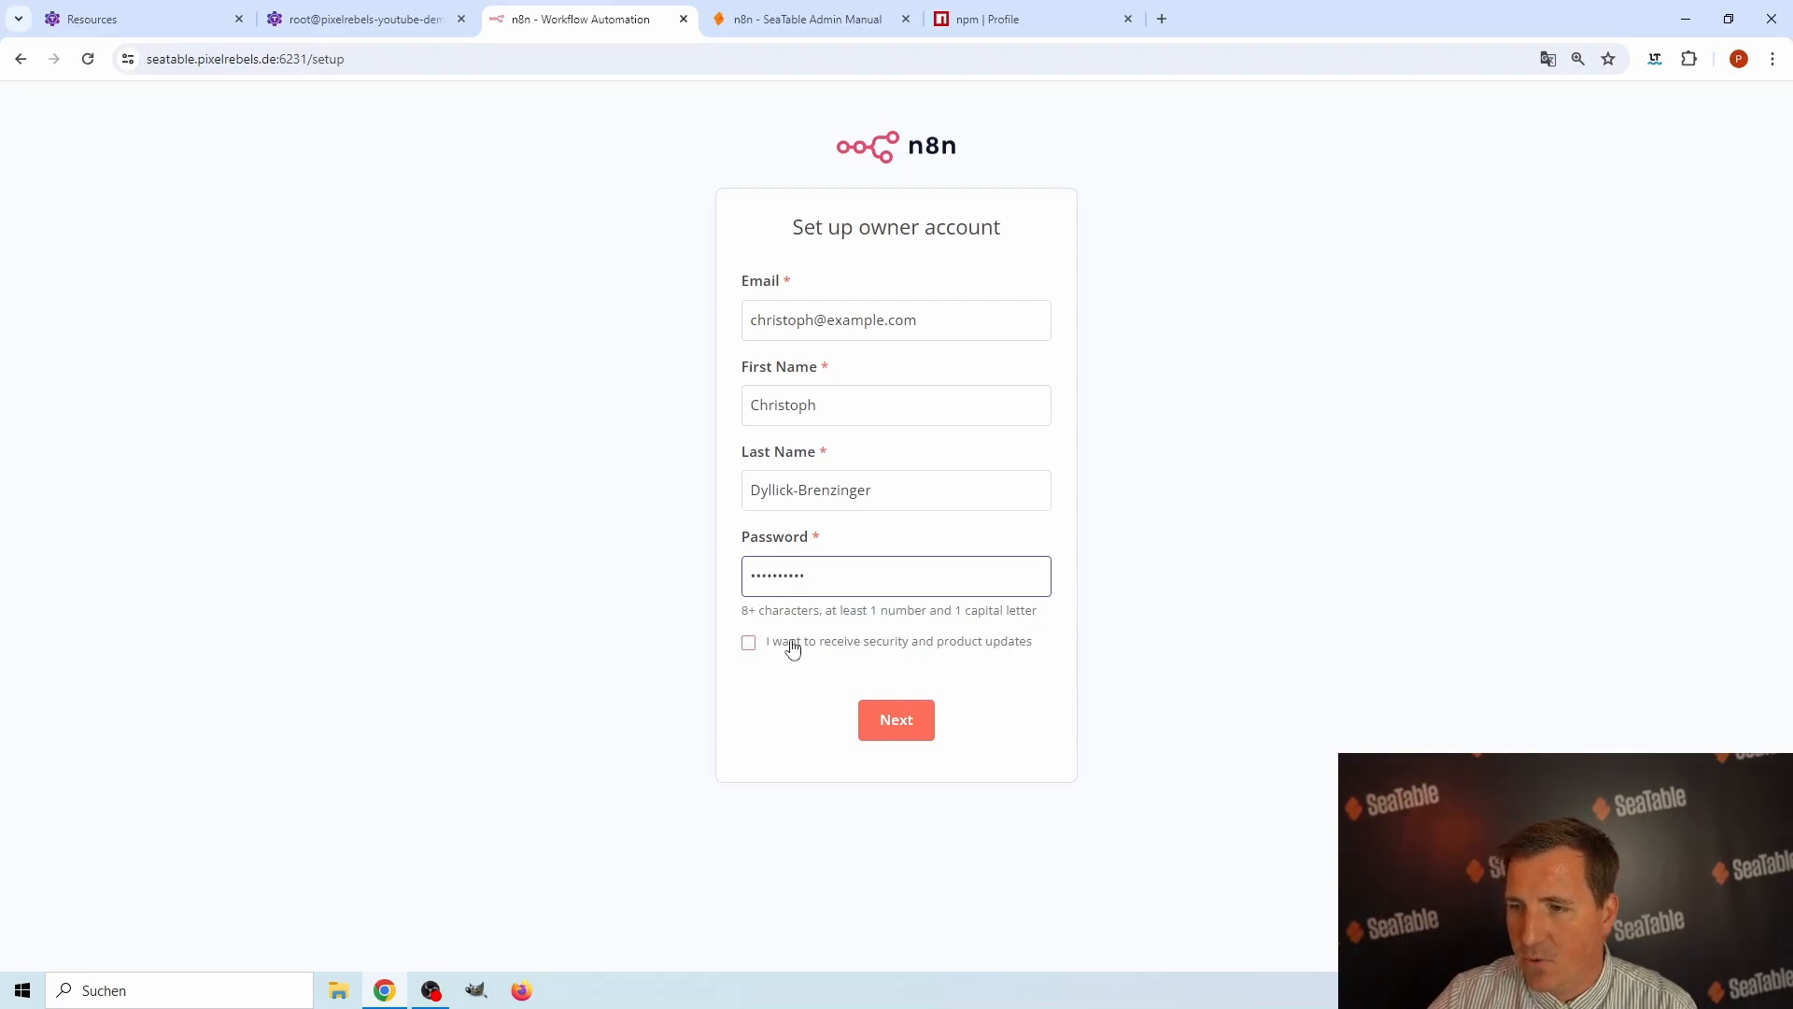
click(902, 725)
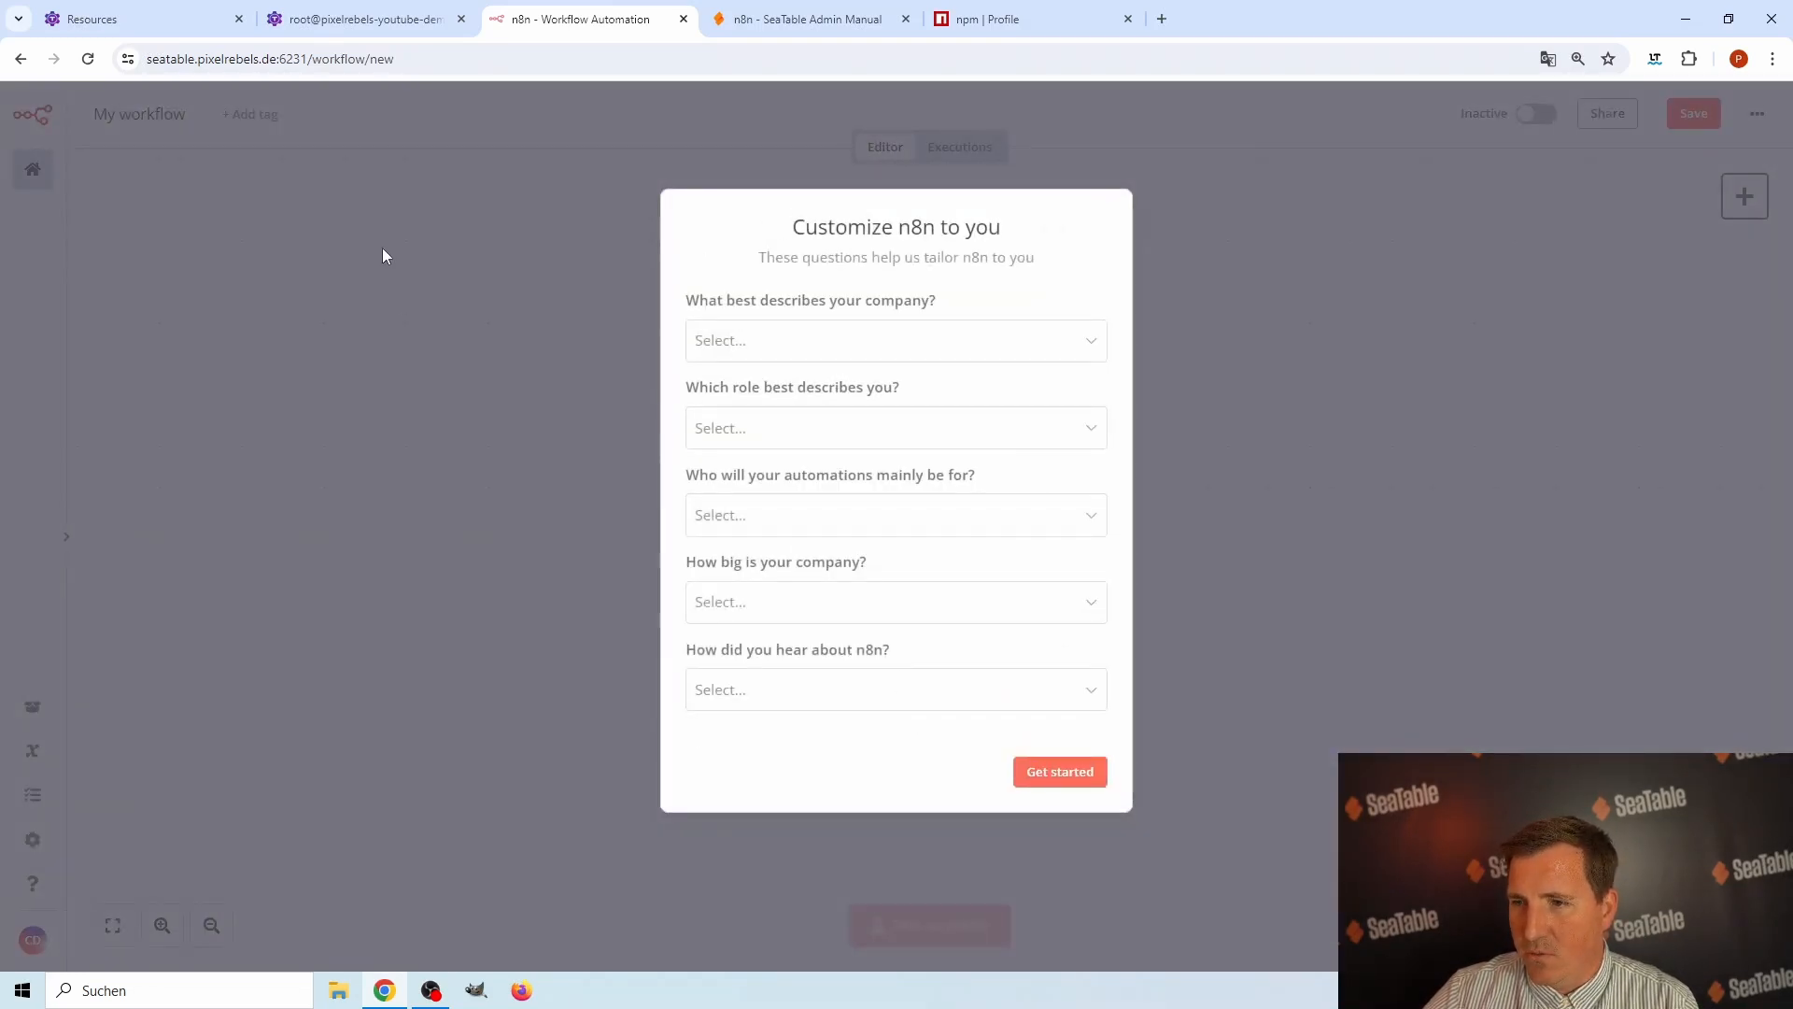
Dismiss the customization survey without answering it and search for "seat" as the first step of My workflow.
click(1074, 773)
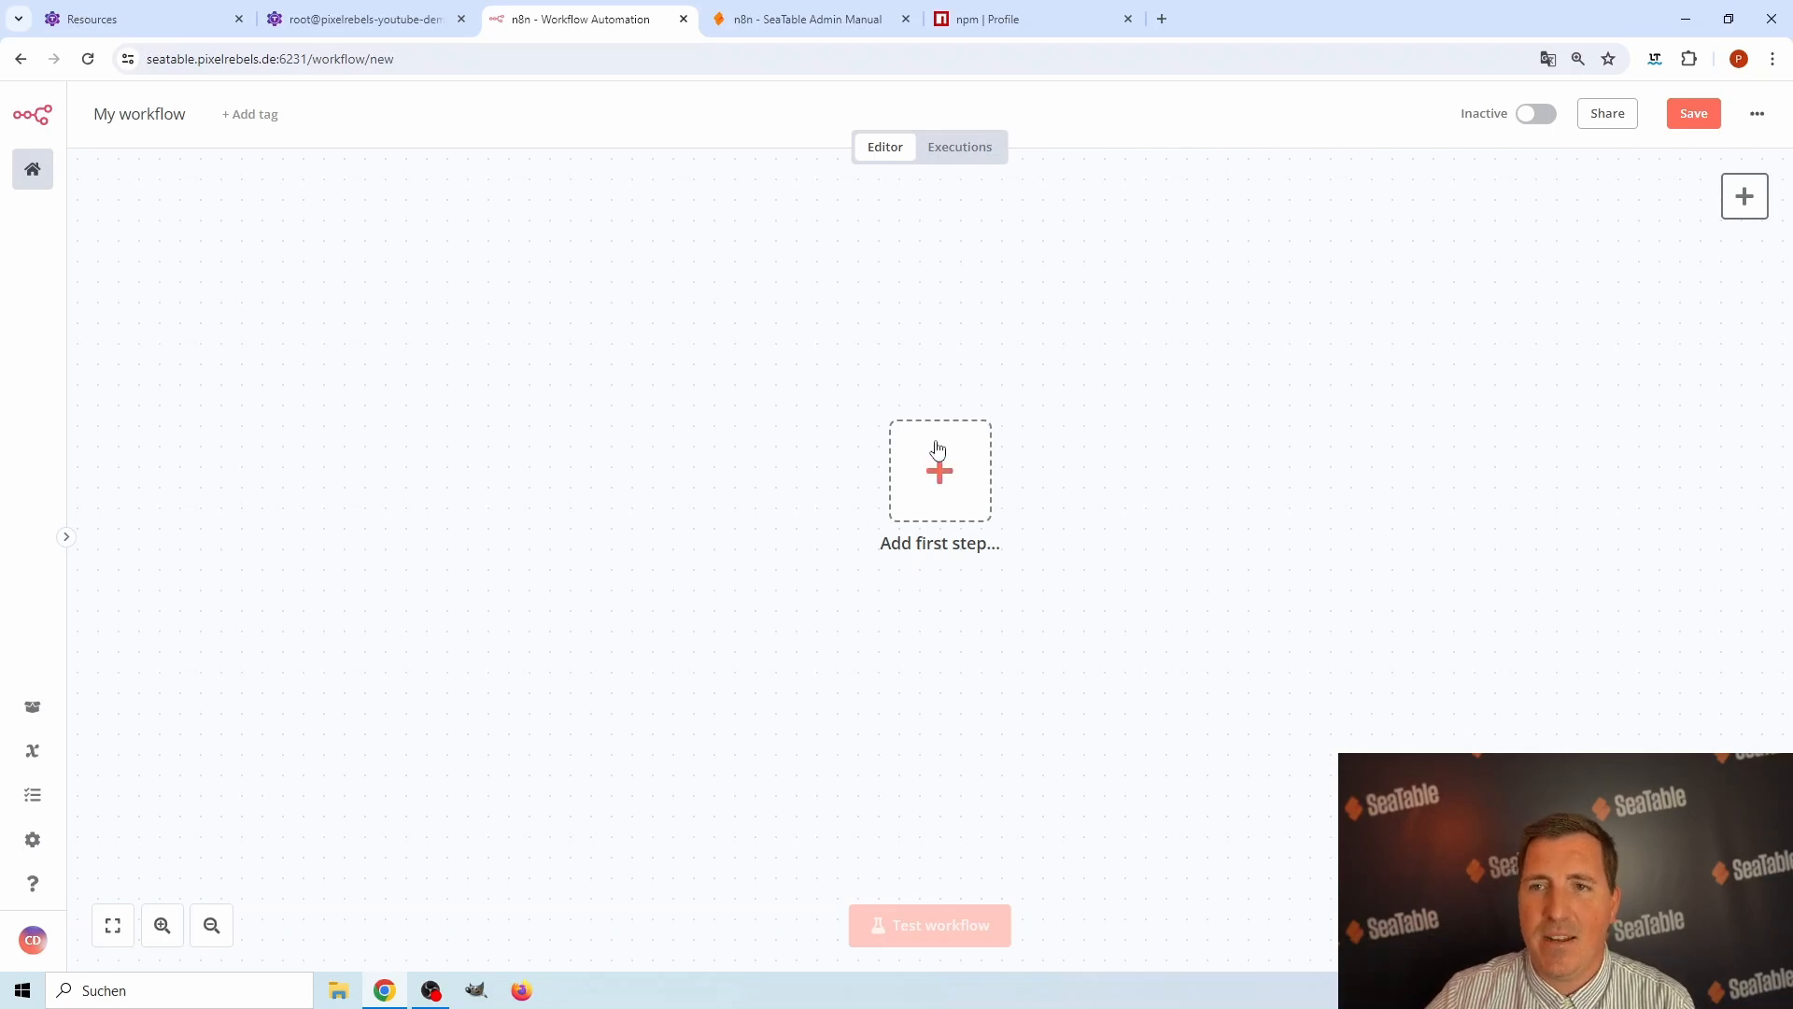
click(944, 495)
text(seat)
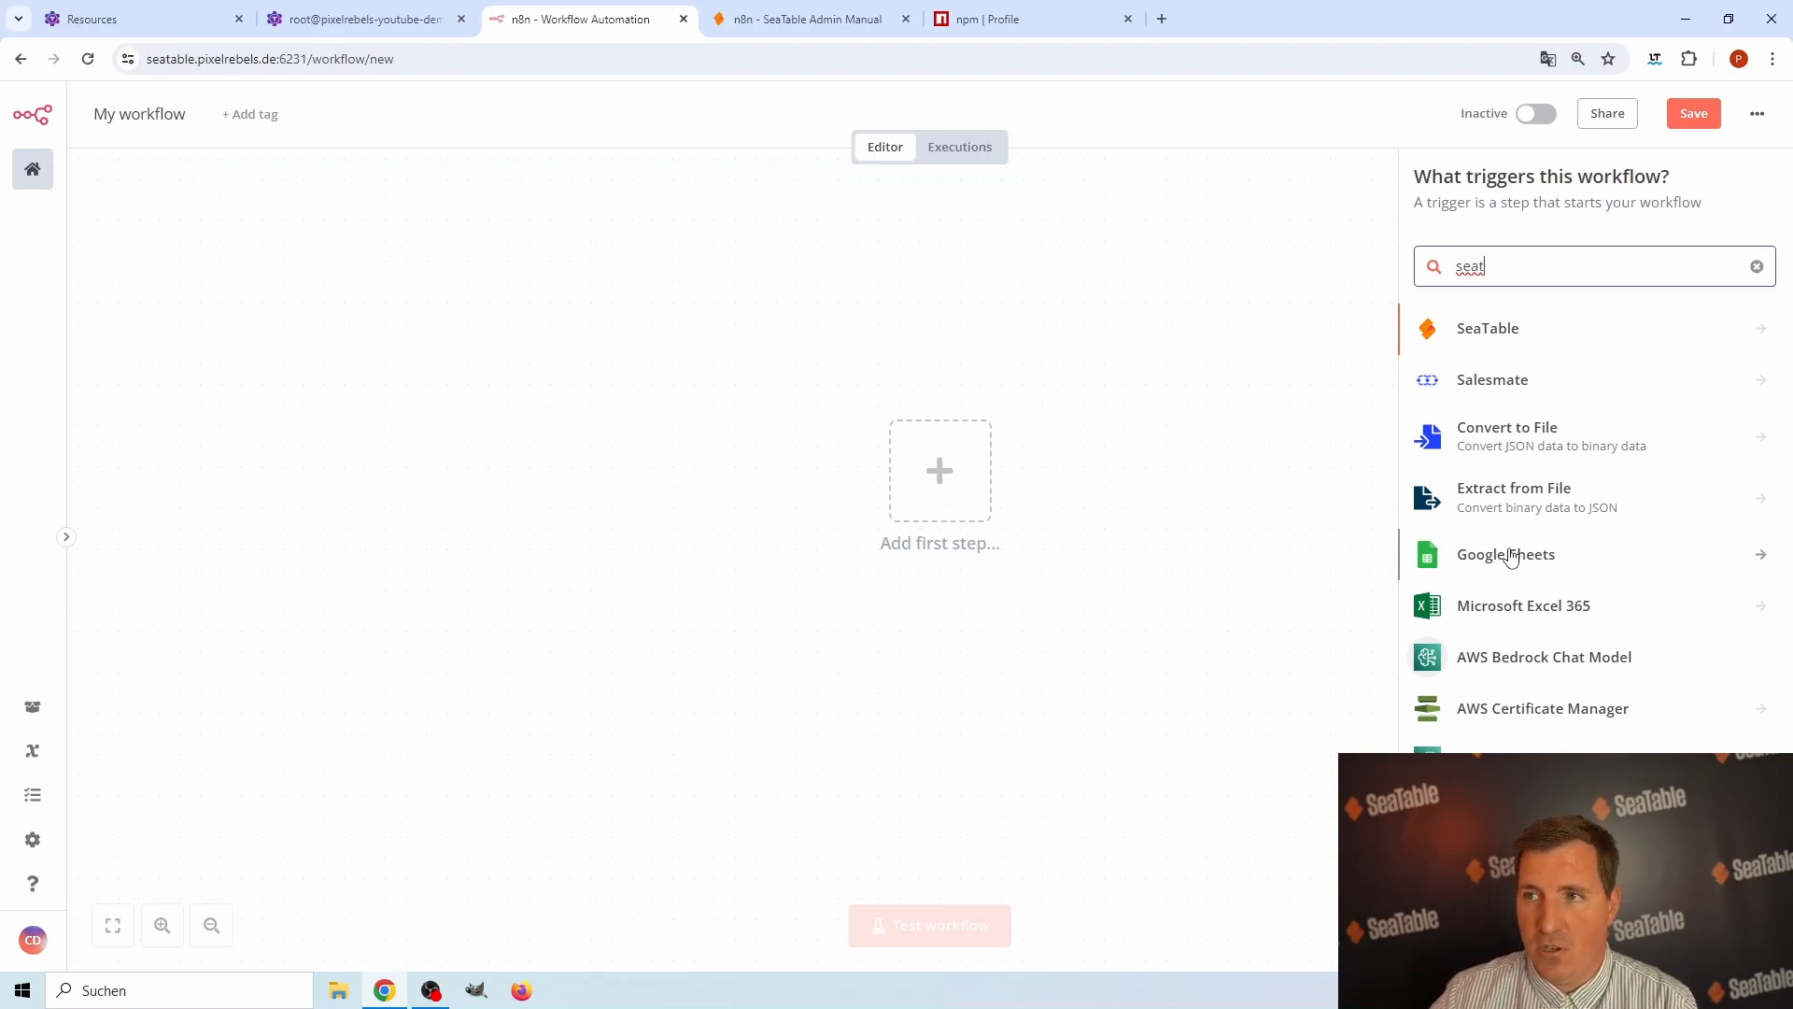
Review the n8n community packages published on the open npm profile page and return to the n8n workflow.
click(1009, 21)
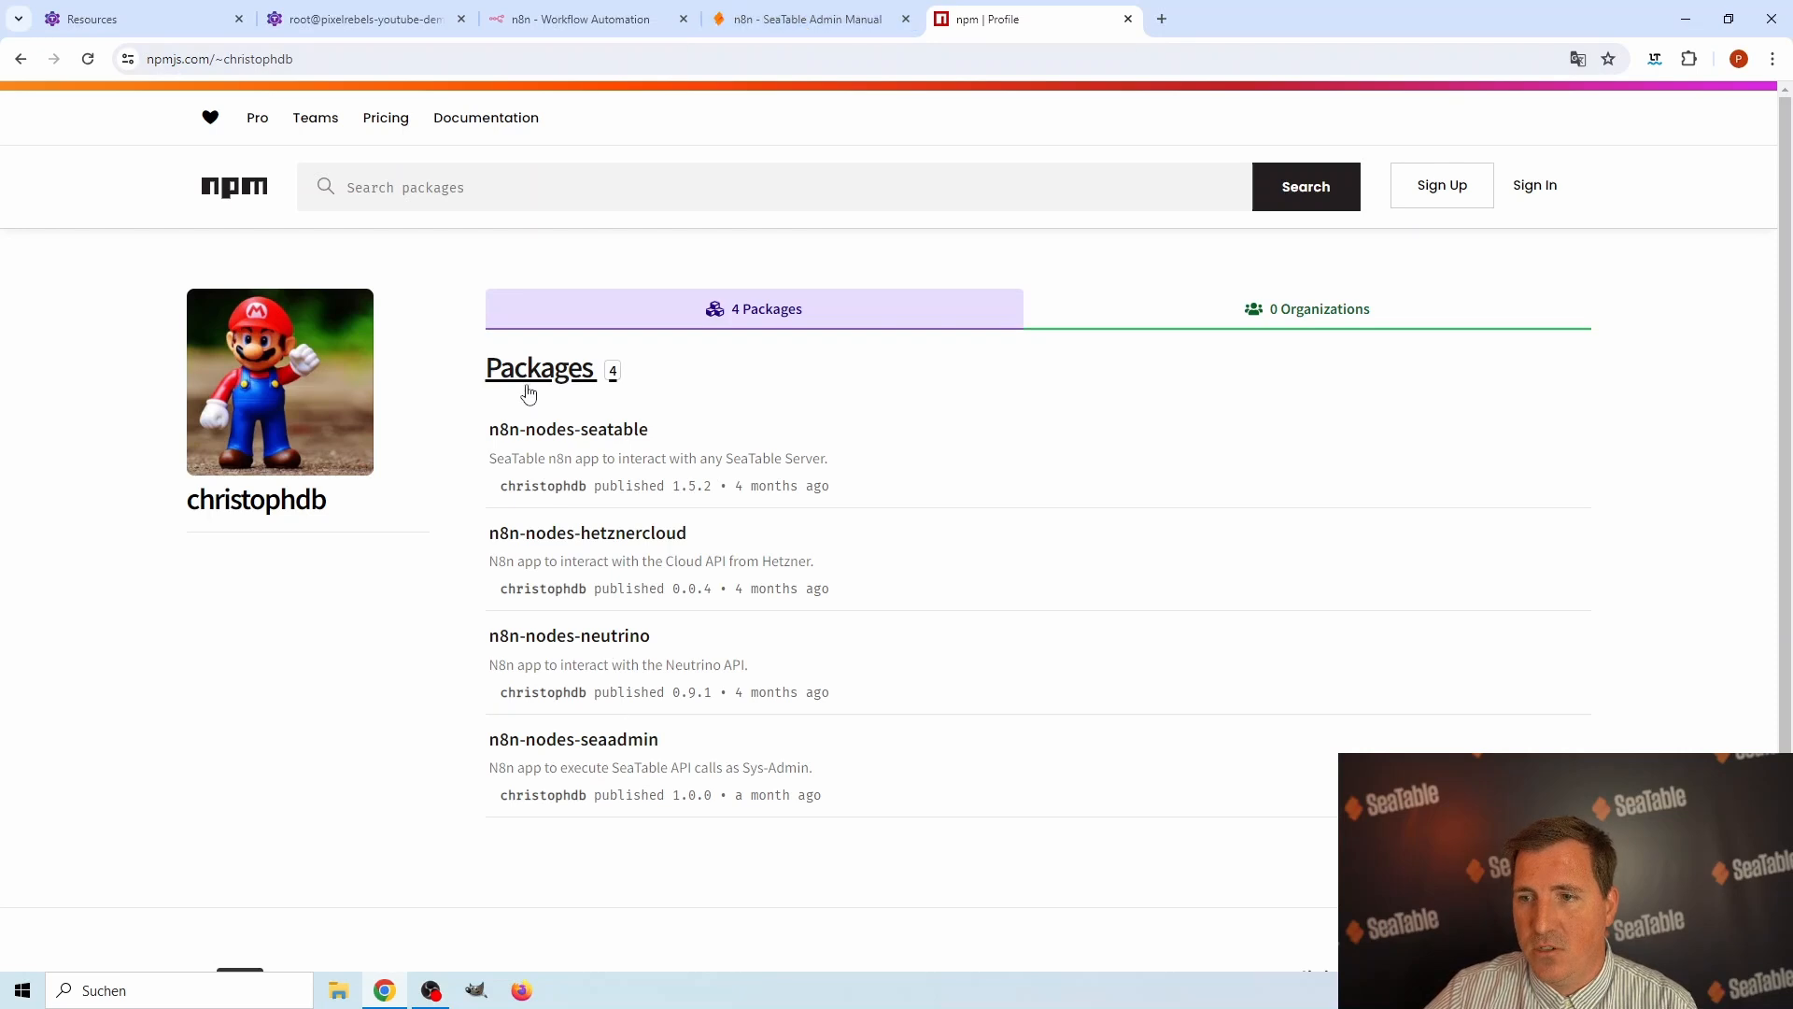
click(794, 21)
click(579, 18)
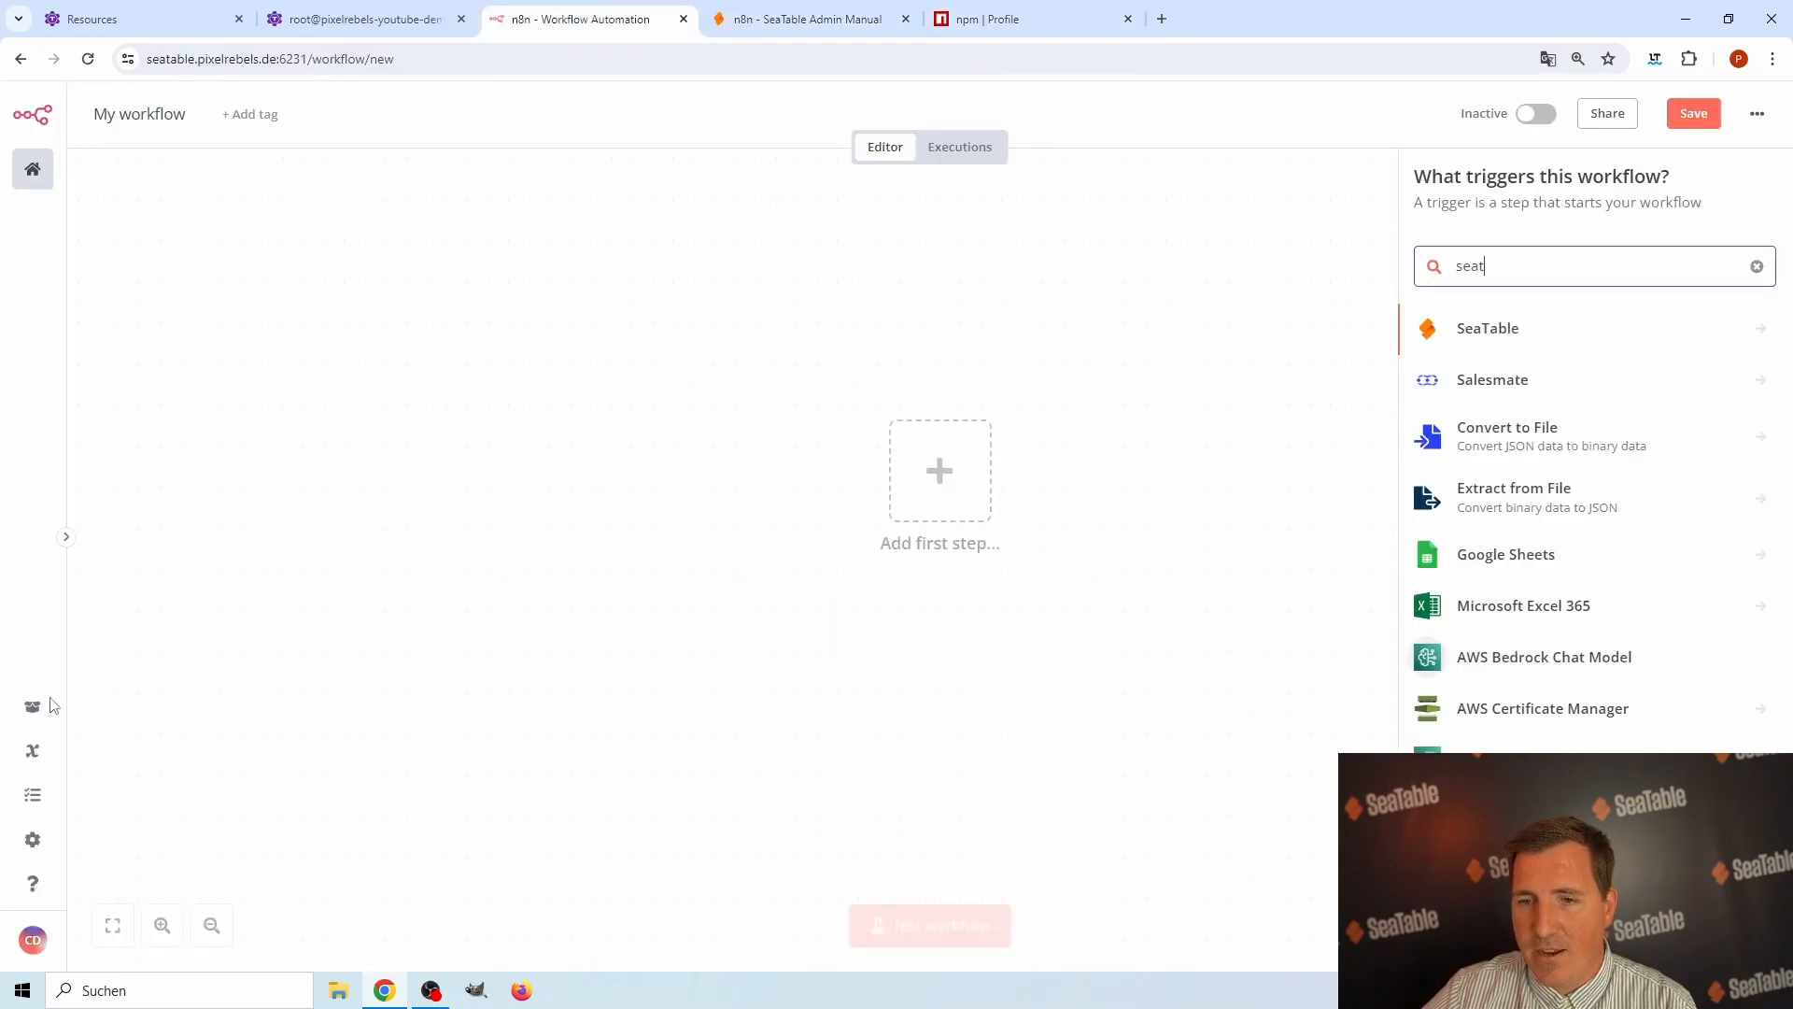
Install the community node package n8n-nodes-seatable from the n8n settings, accepting the risk of unverified code.
click(33, 841)
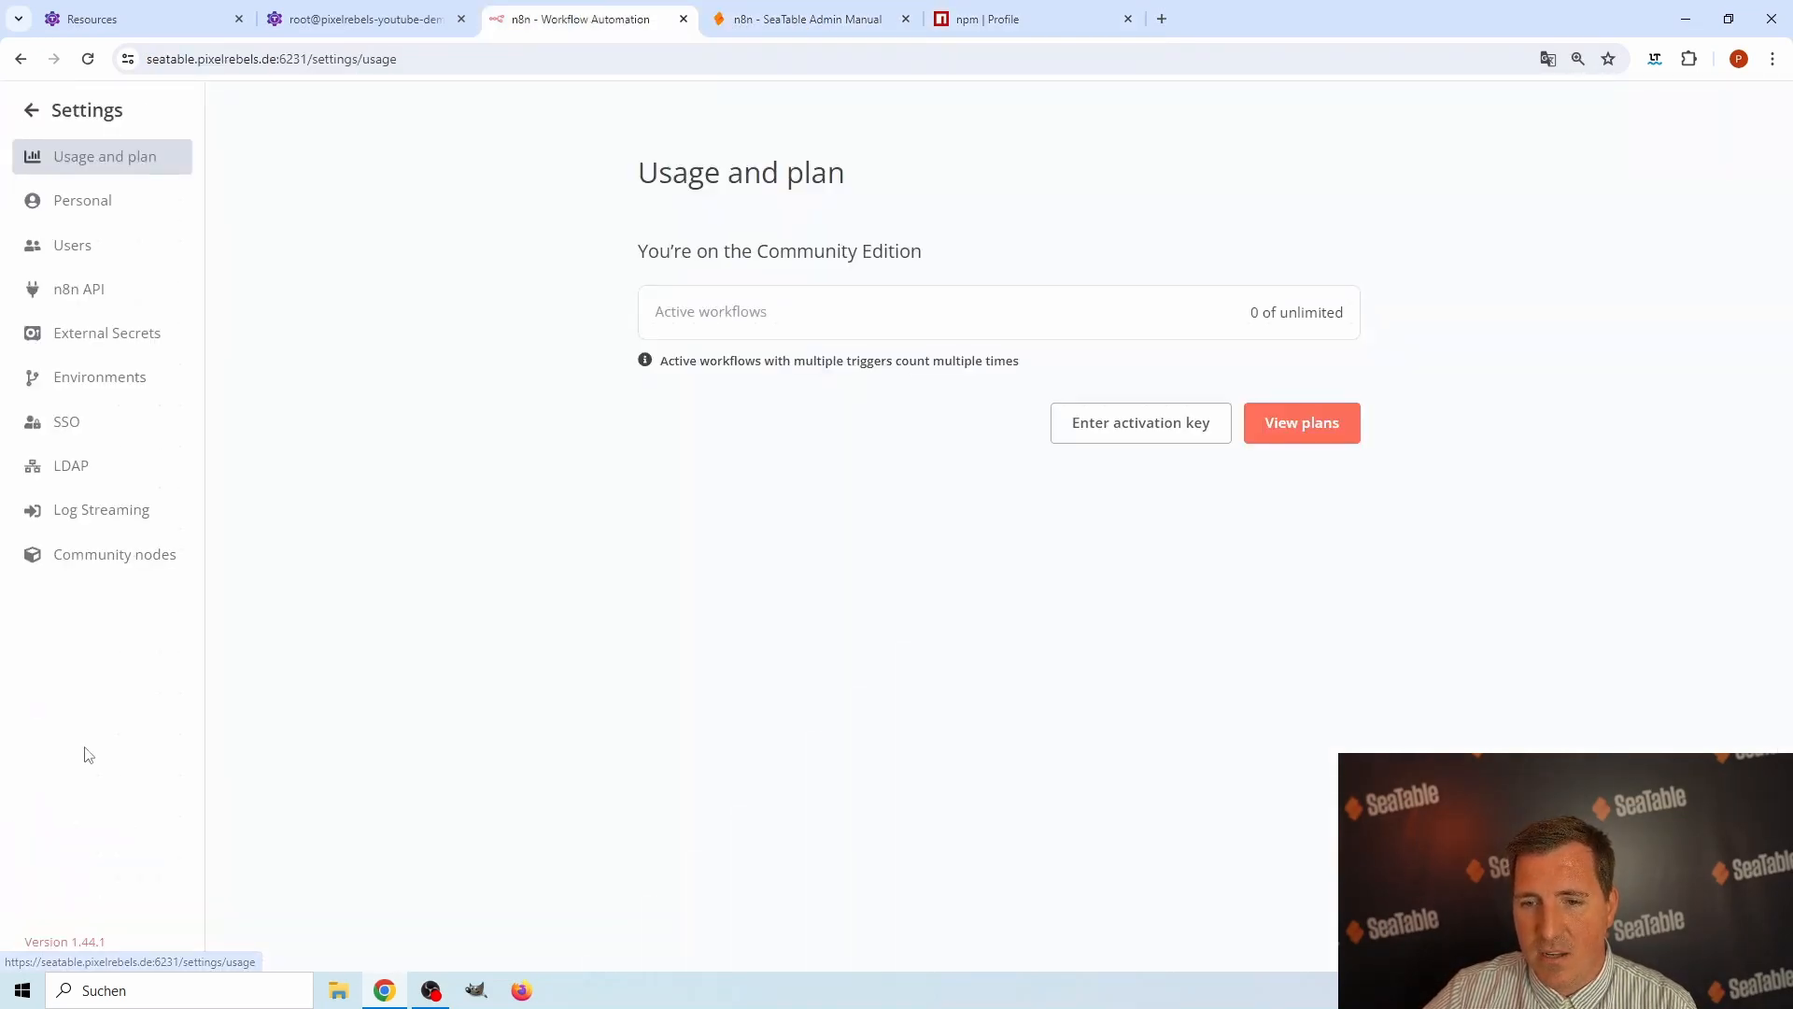
click(108, 560)
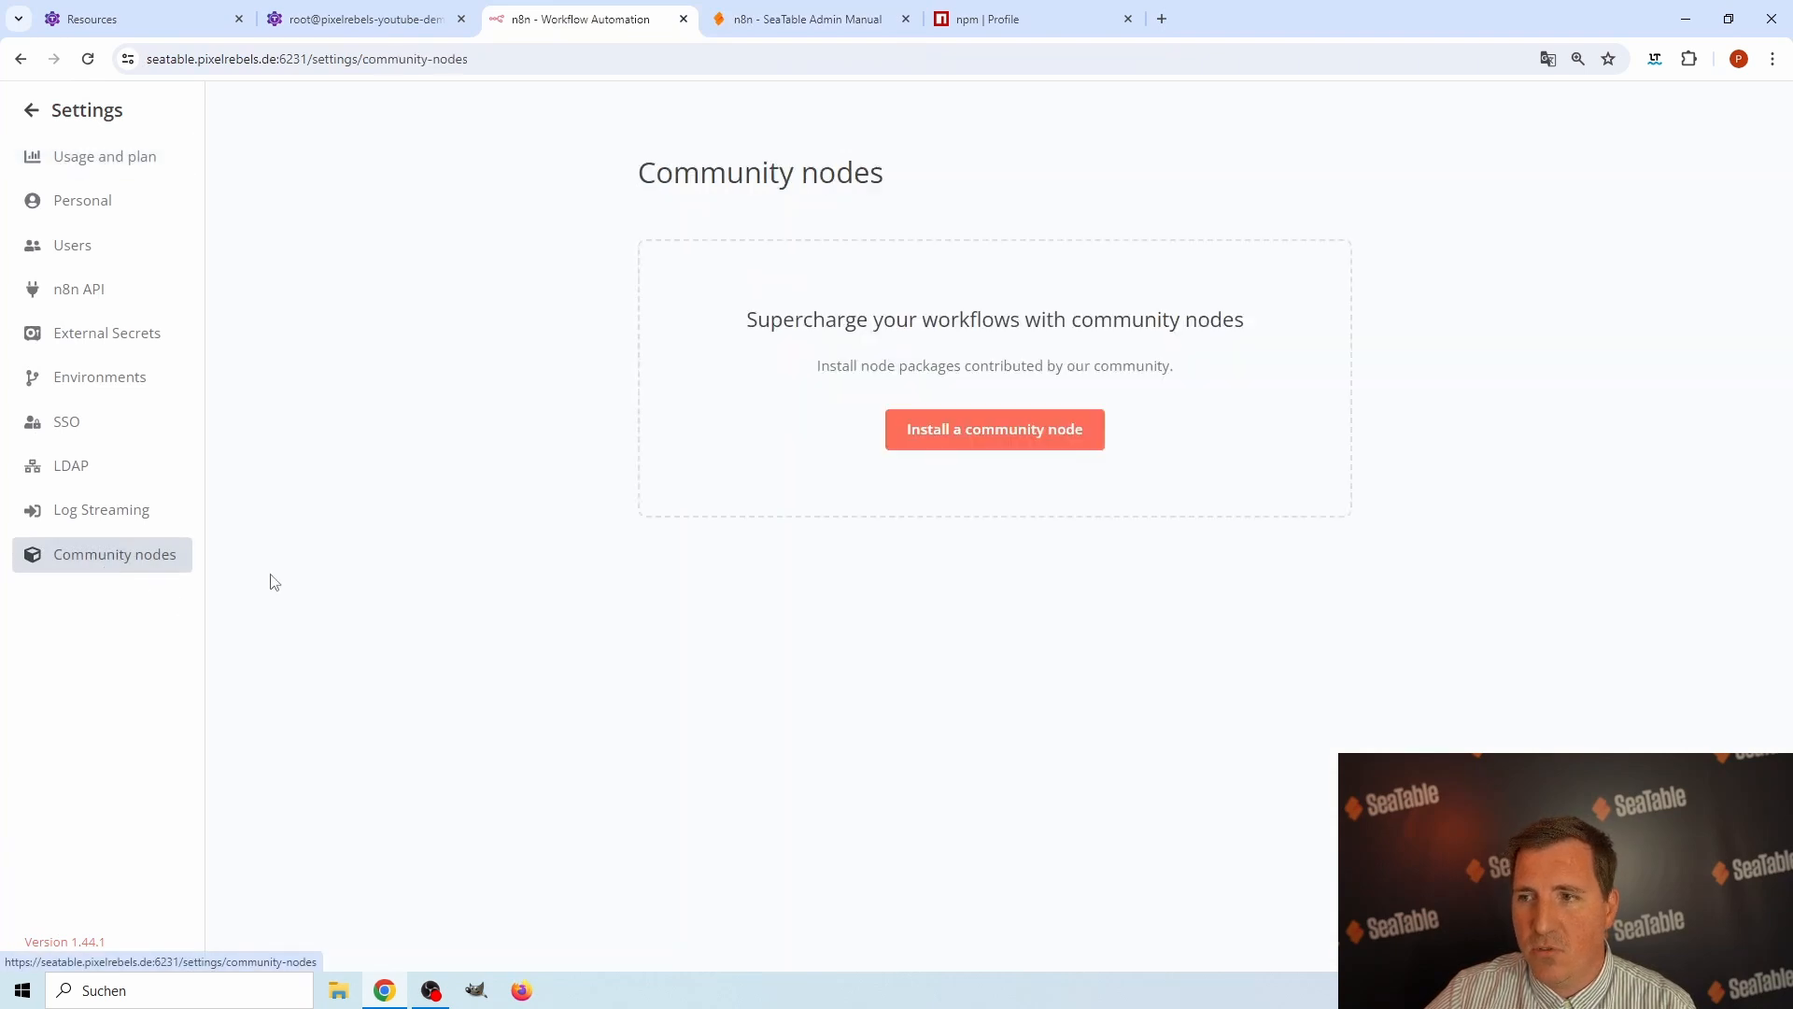
click(997, 435)
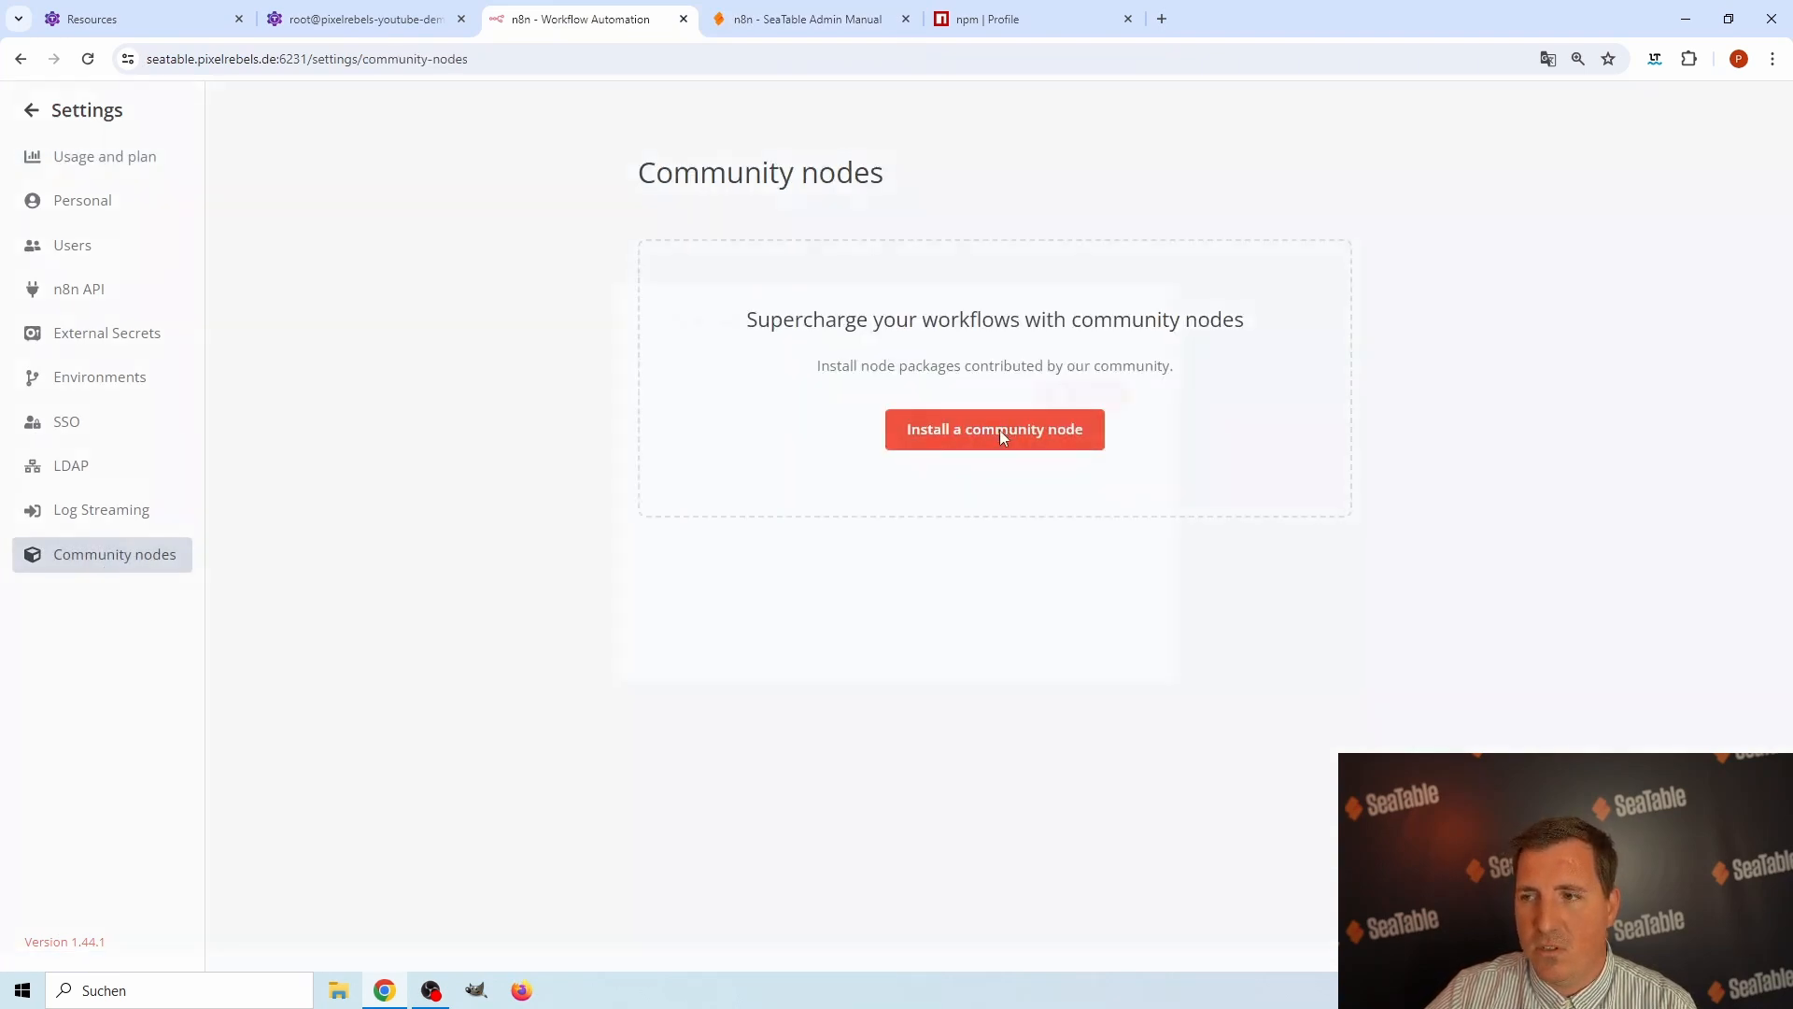
click(953, 517)
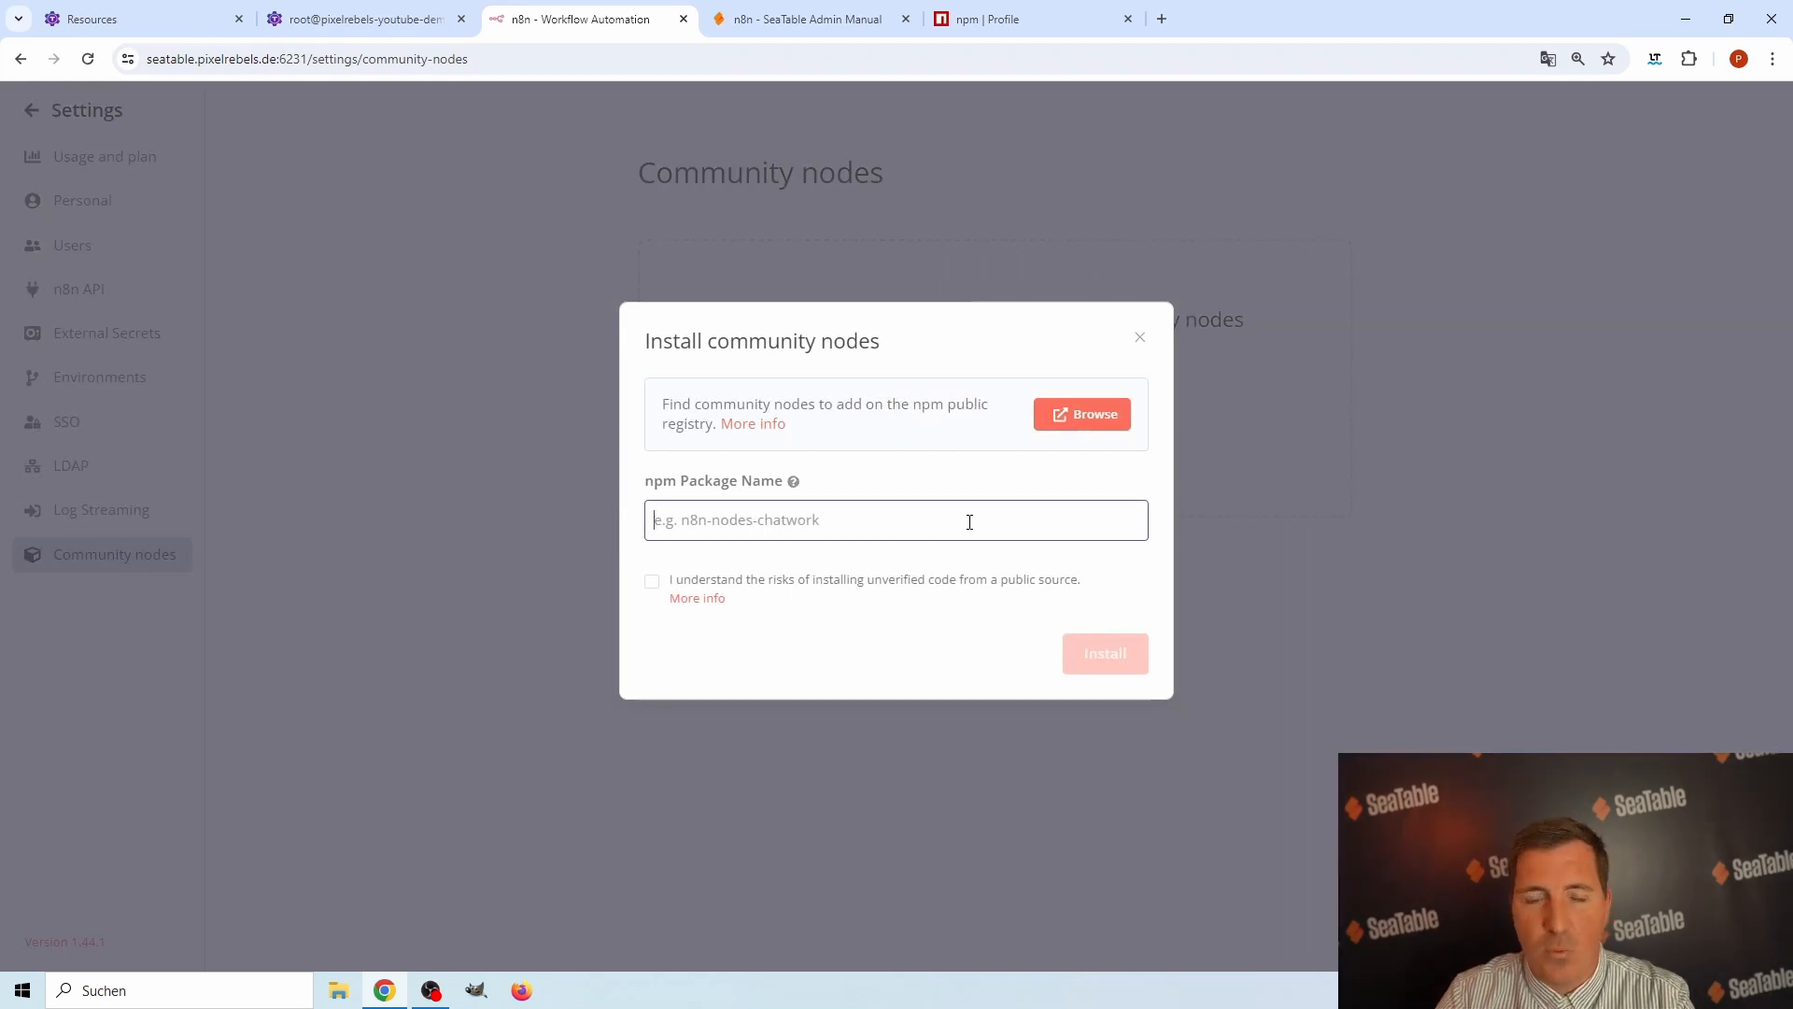
text(n8n-nodes-seatable)
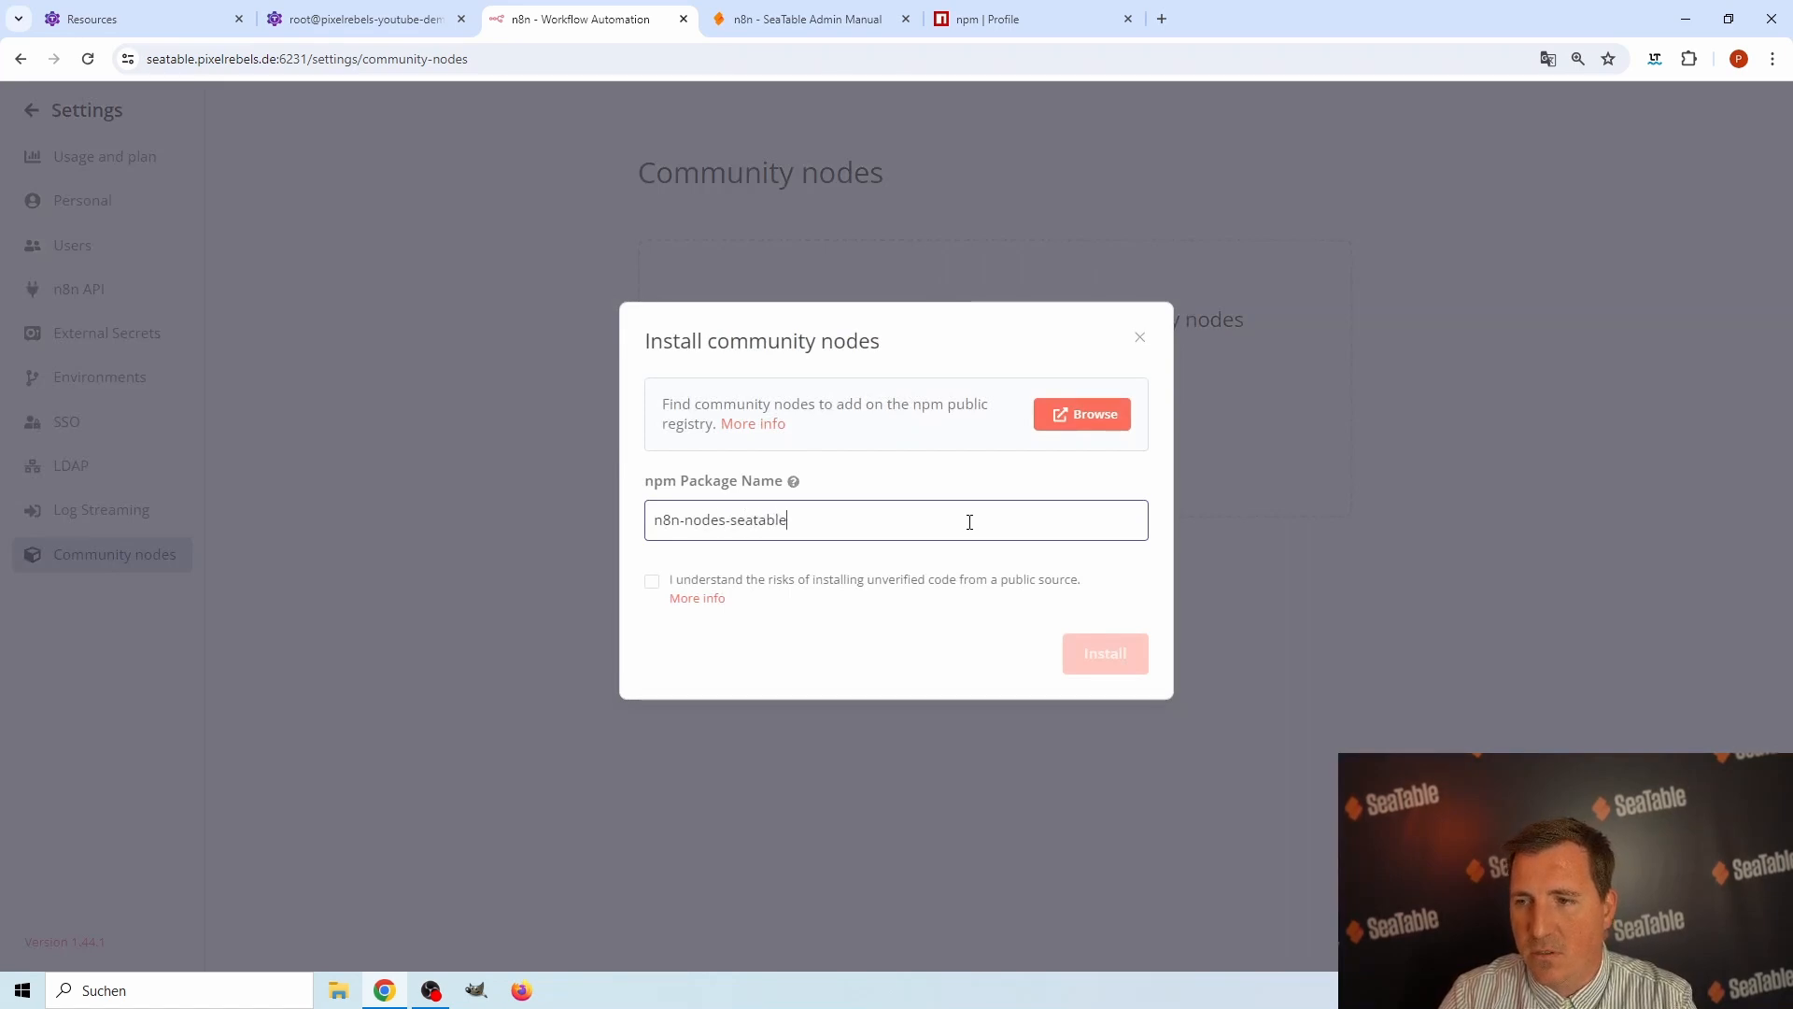
click(652, 581)
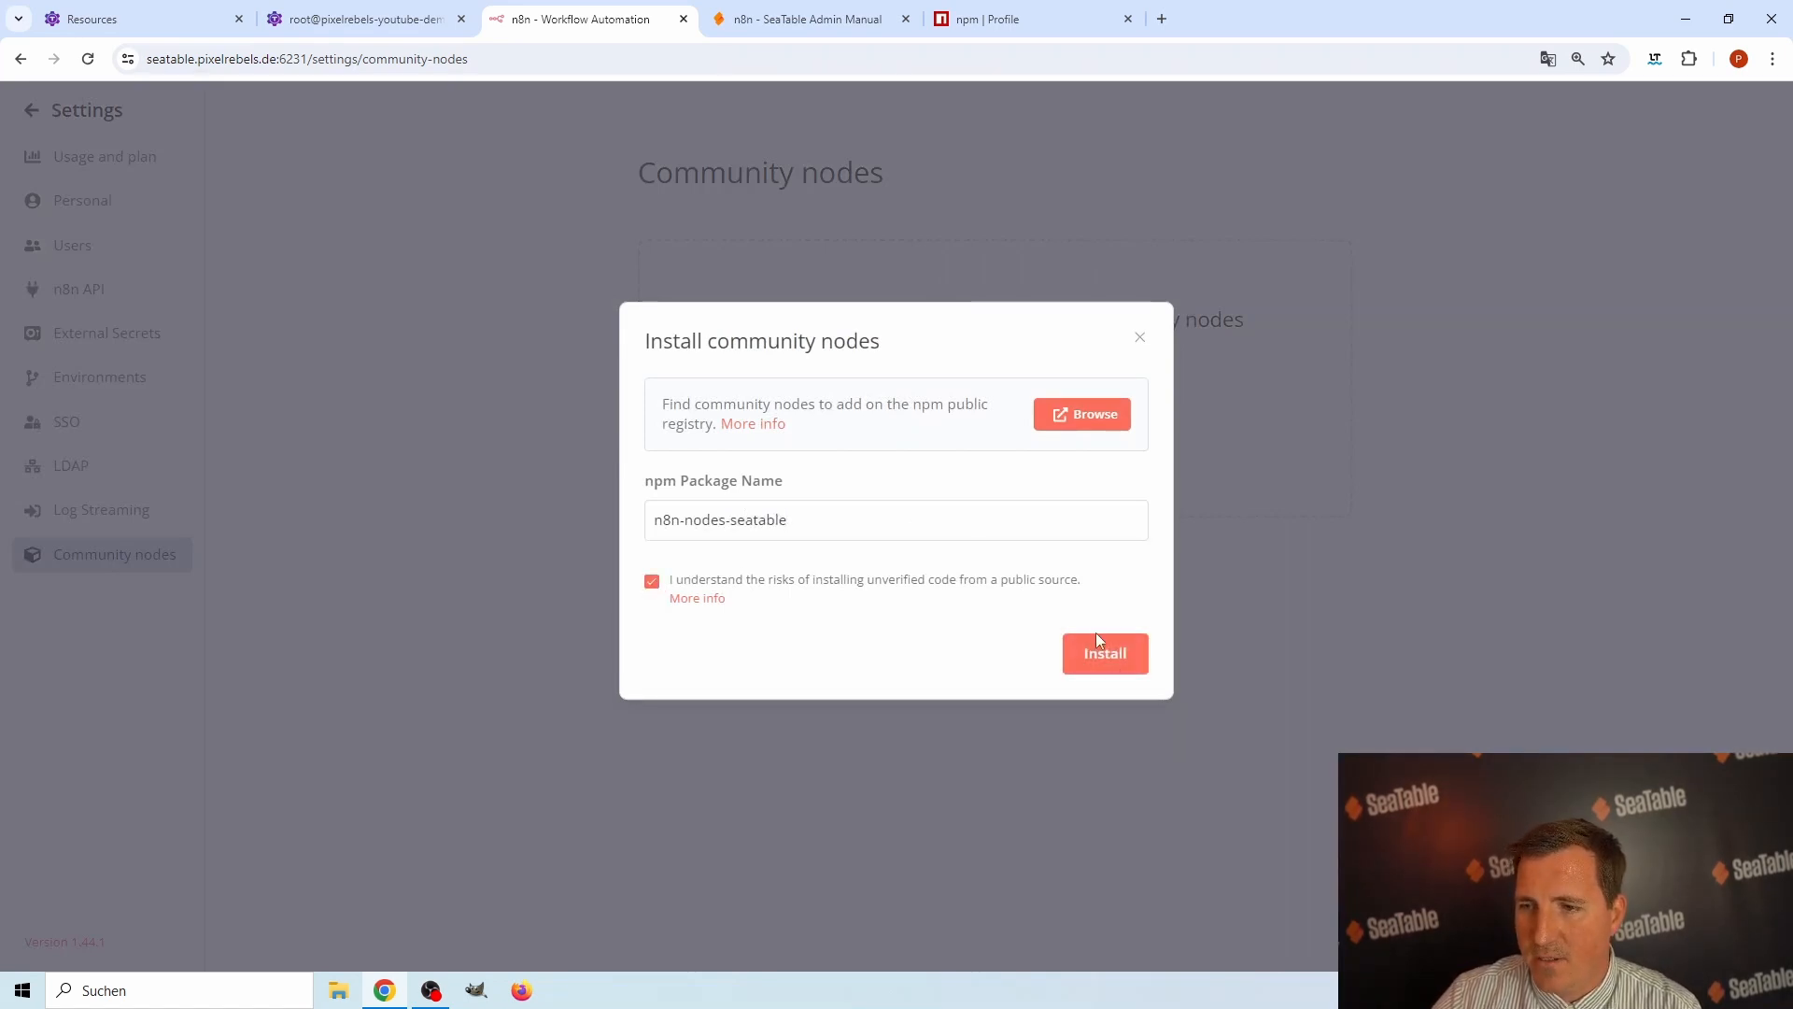
click(1097, 654)
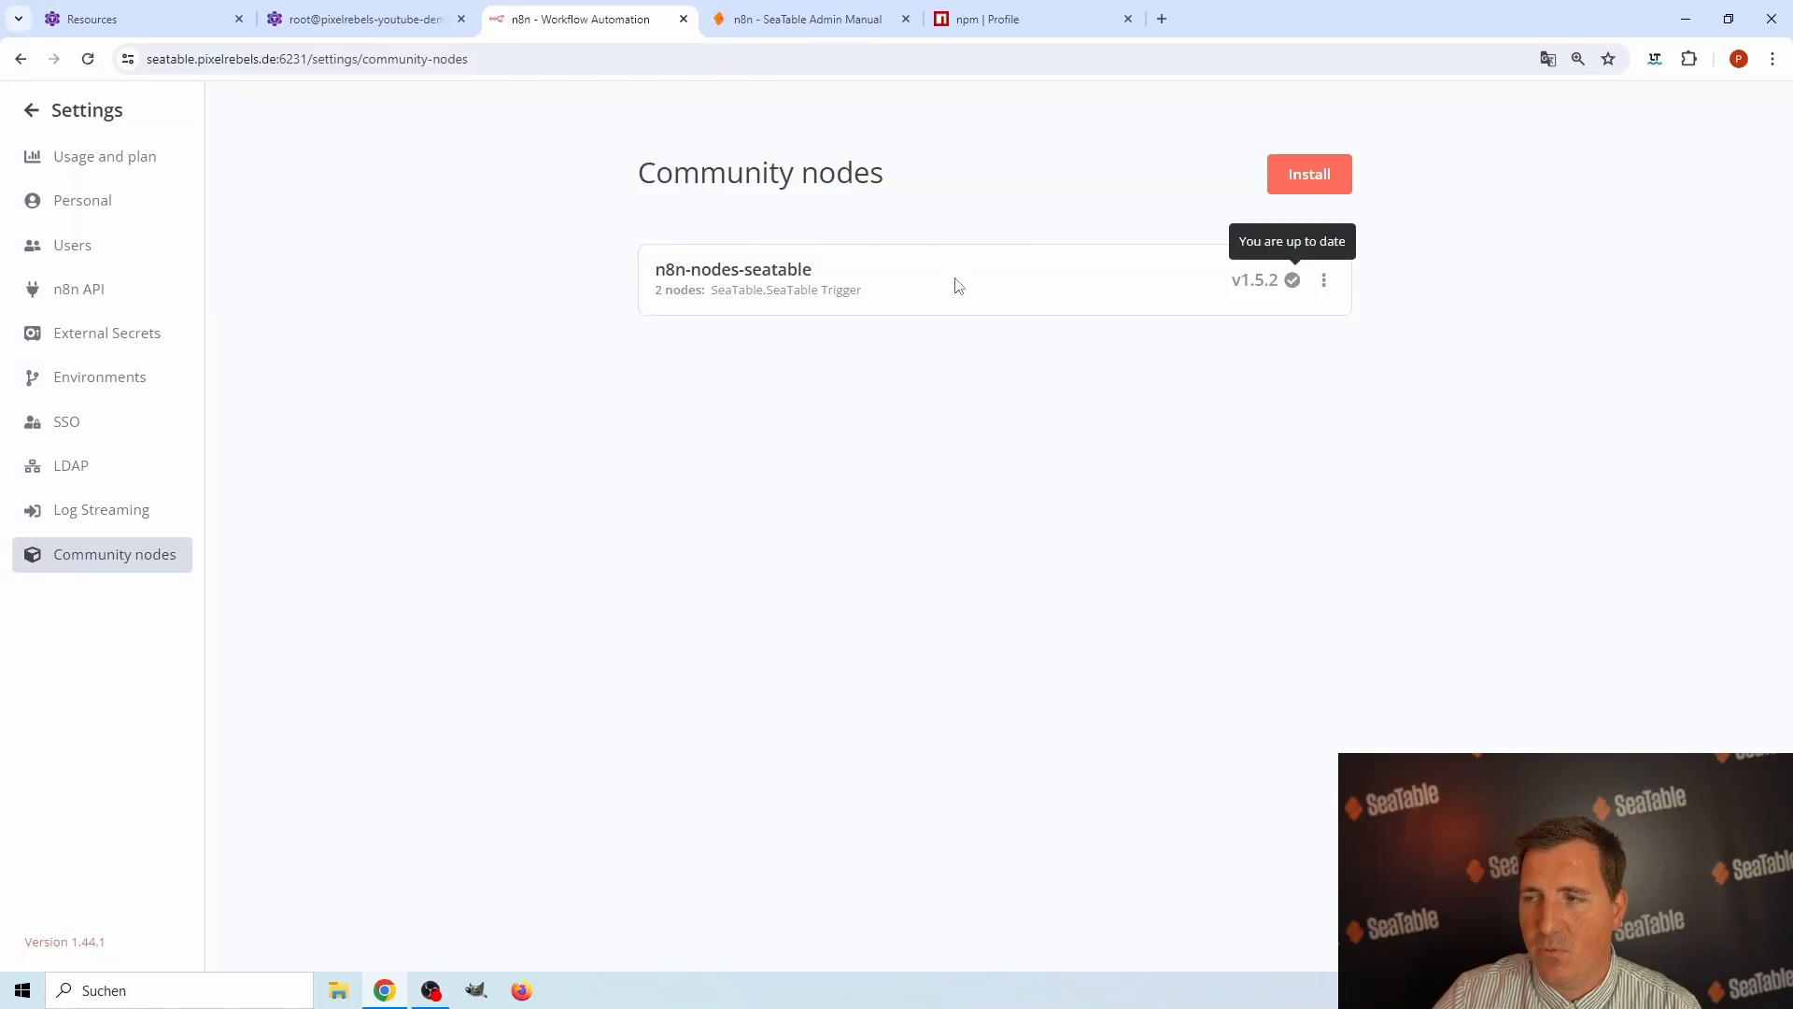
Install the community node package n8n-nodes-neutrino as well, accepting the risk of unverified code.
click(1318, 187)
click(796, 520)
text(n8)
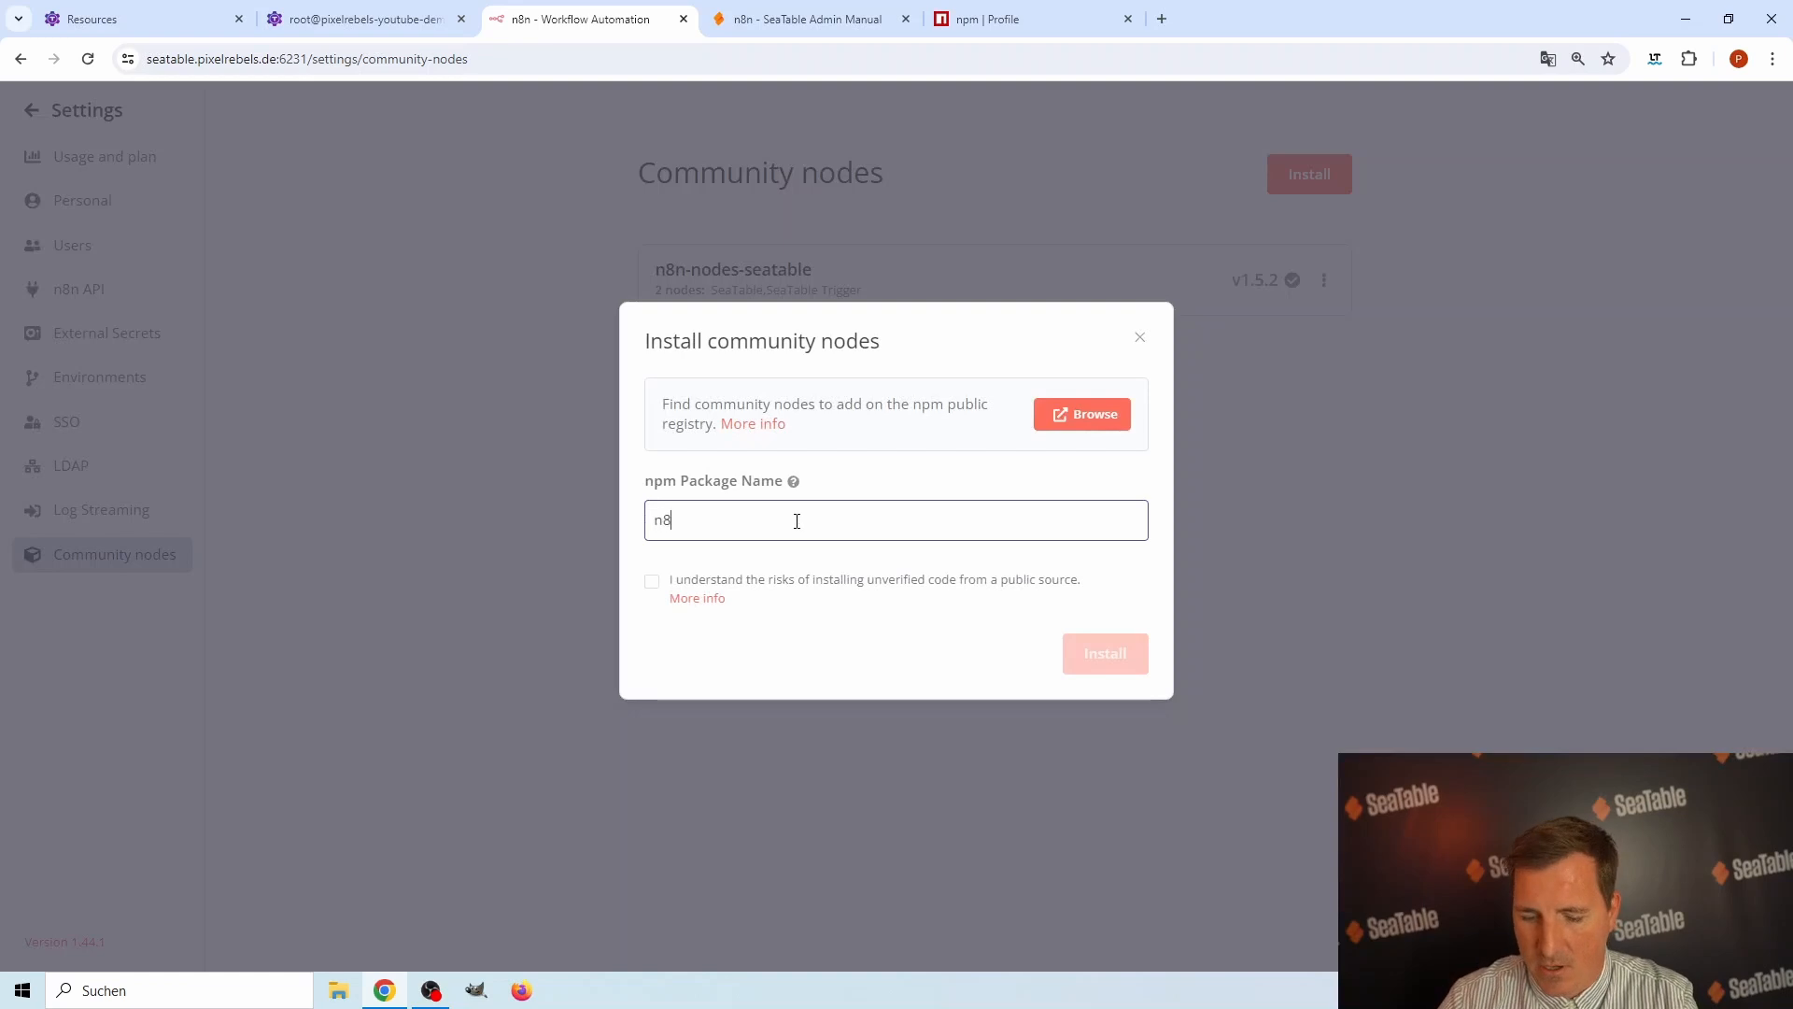
text(n-nodes-neutrino)
click(665, 585)
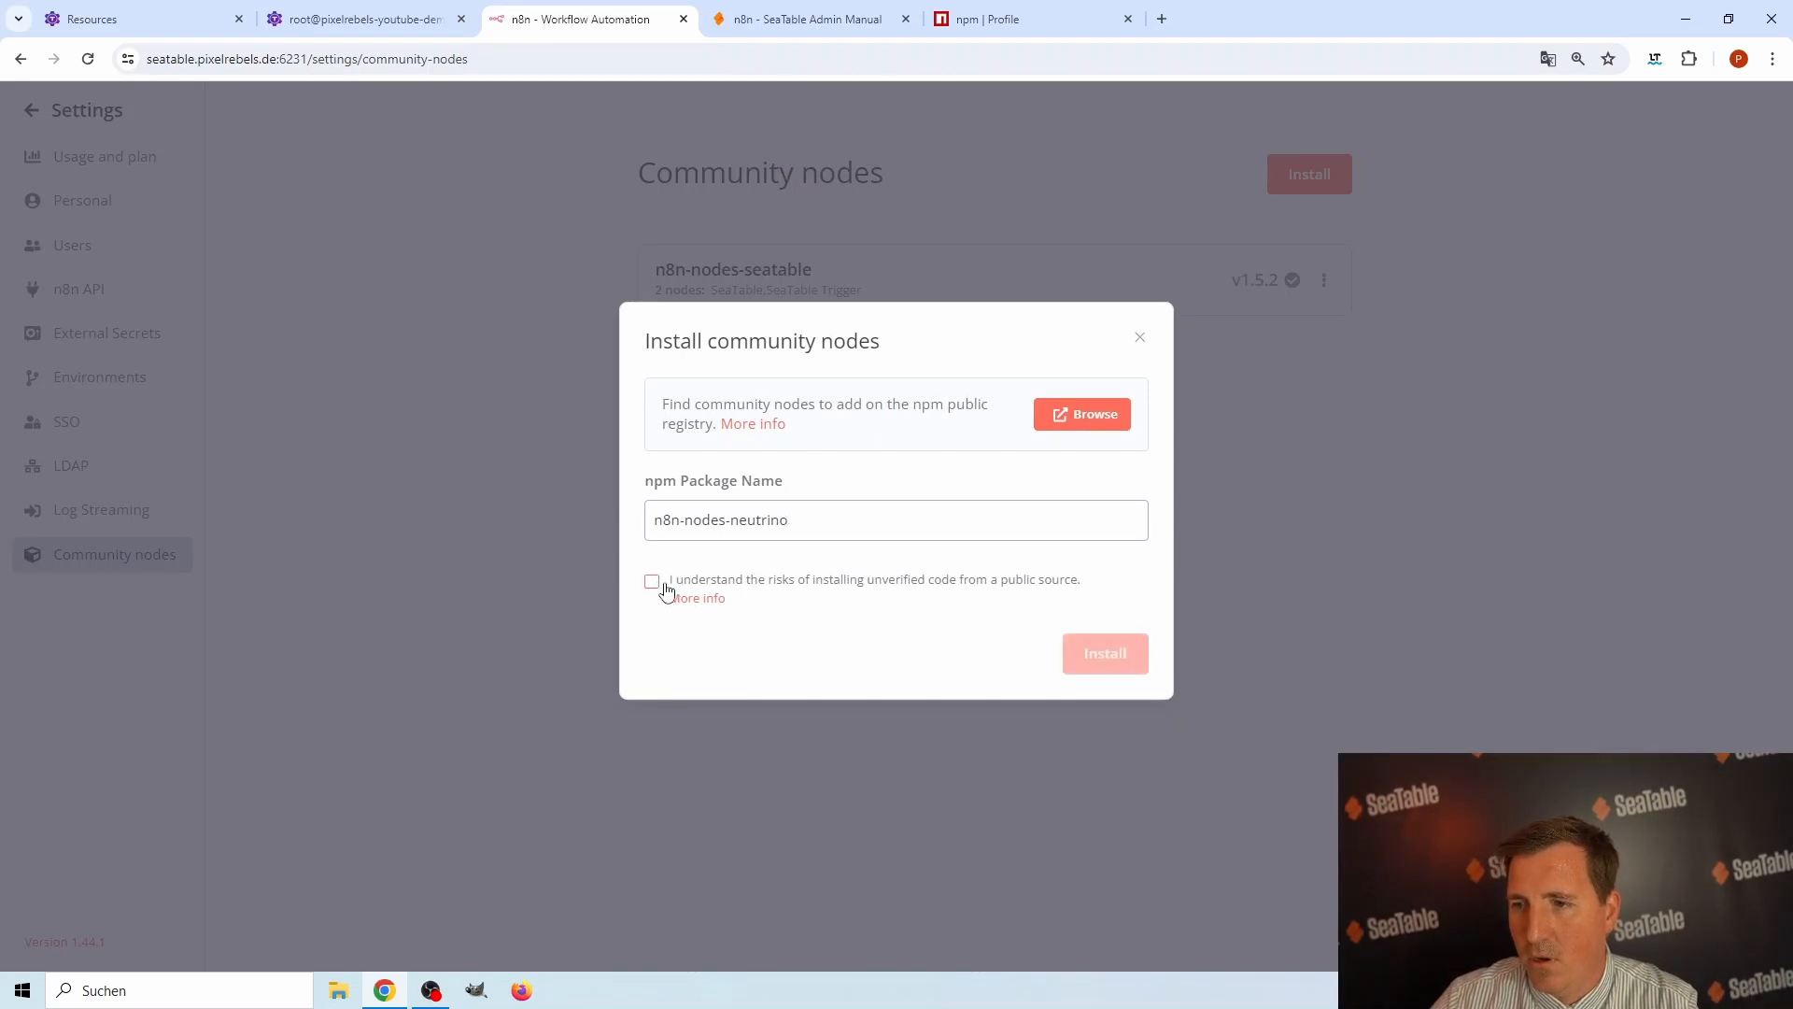
click(1097, 655)
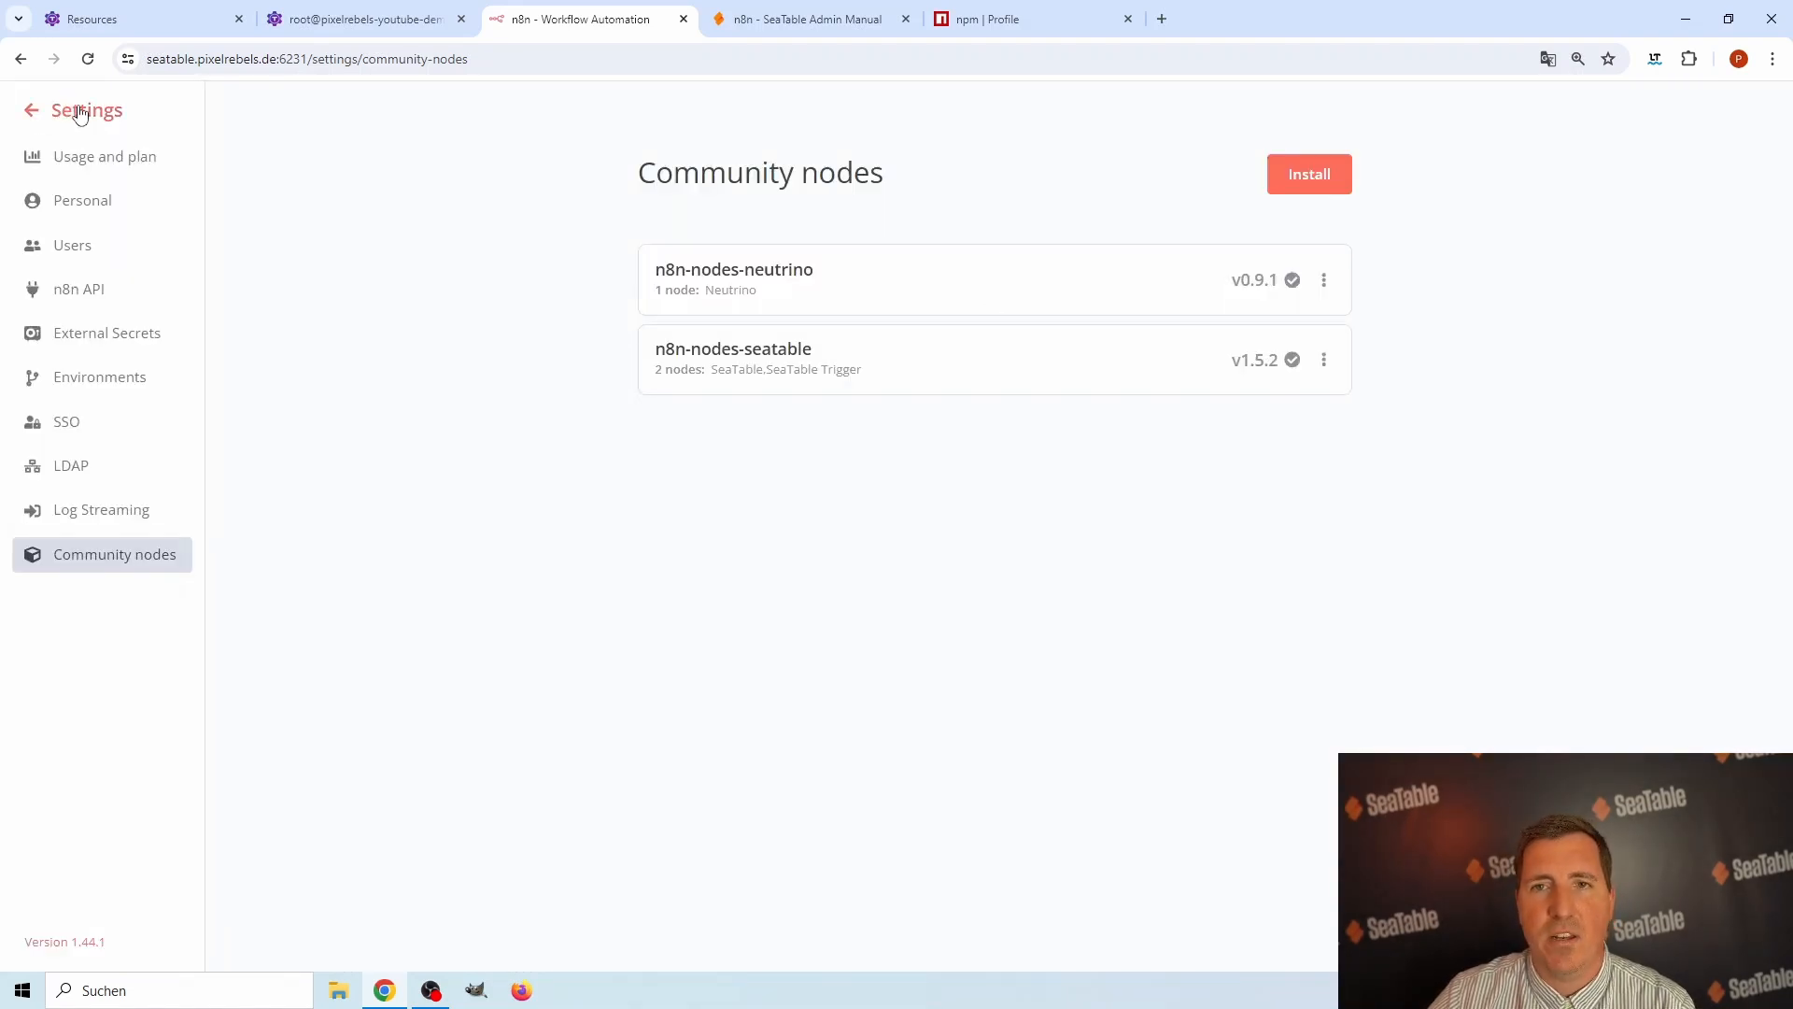
Return to the workflow canvas, search the first-step nodes for "seat" and look through the community SeaTable node's actions.
click(74, 114)
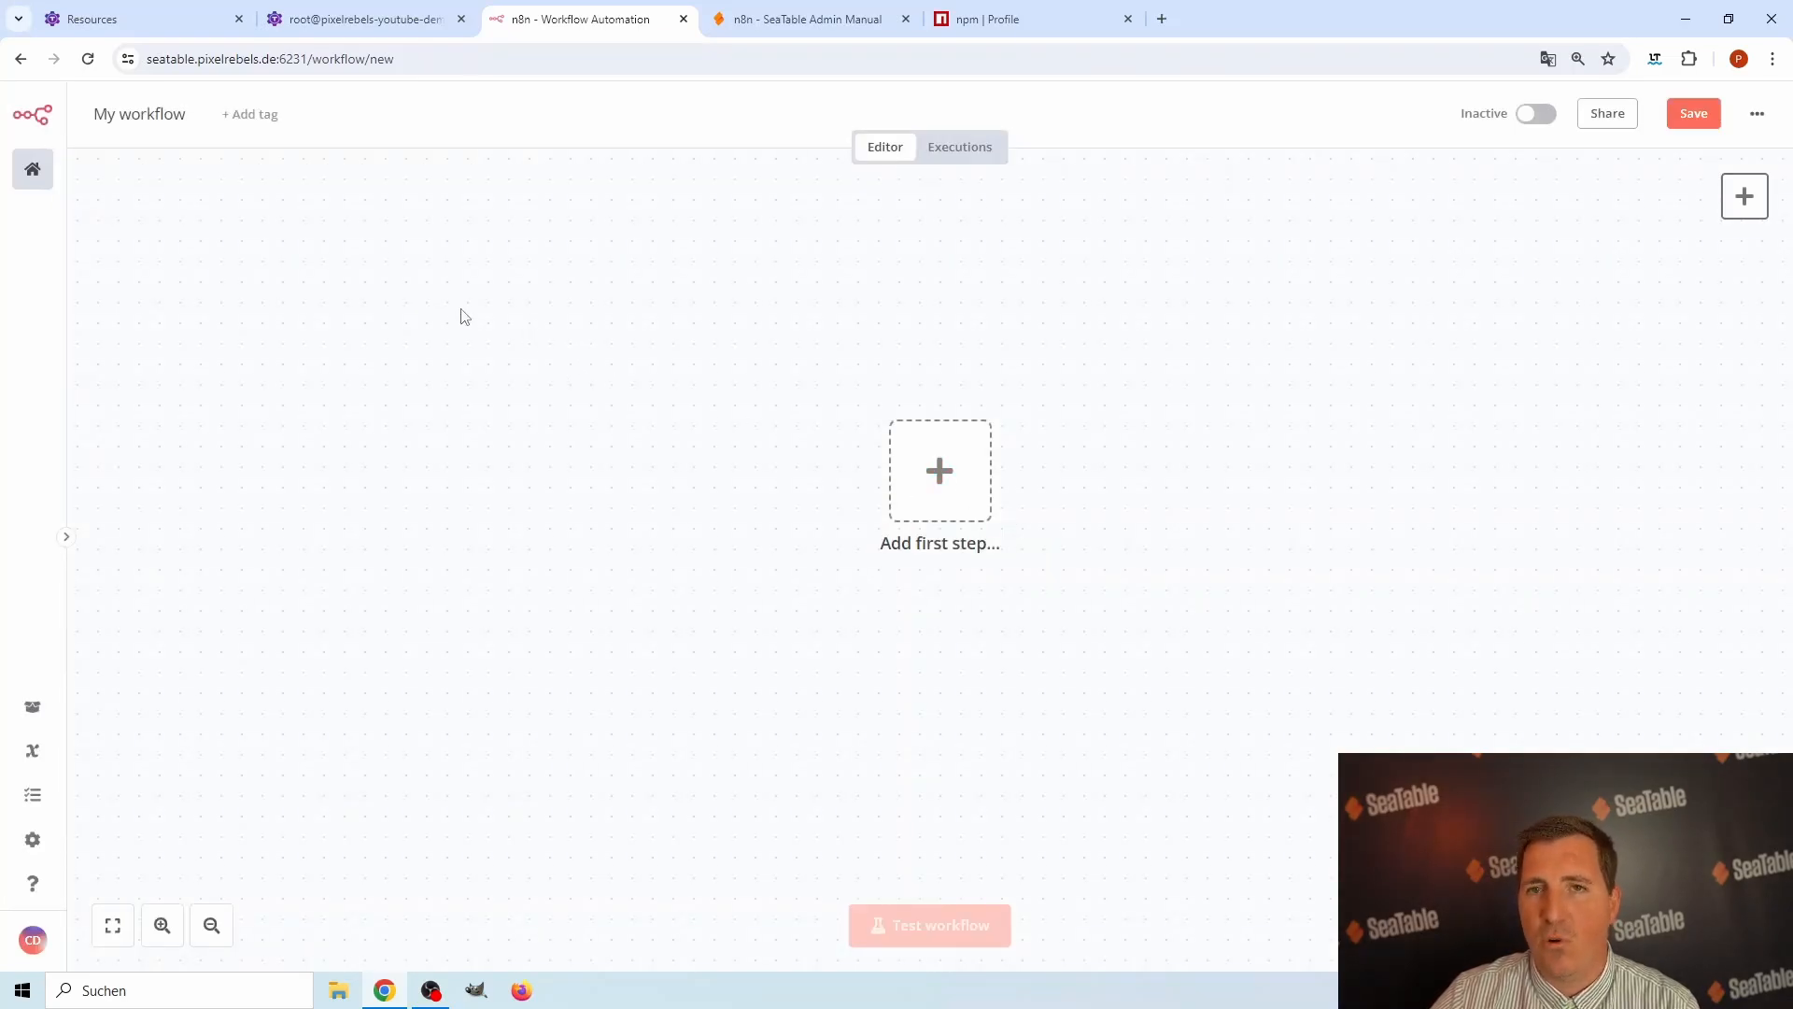
click(937, 469)
text(seat)
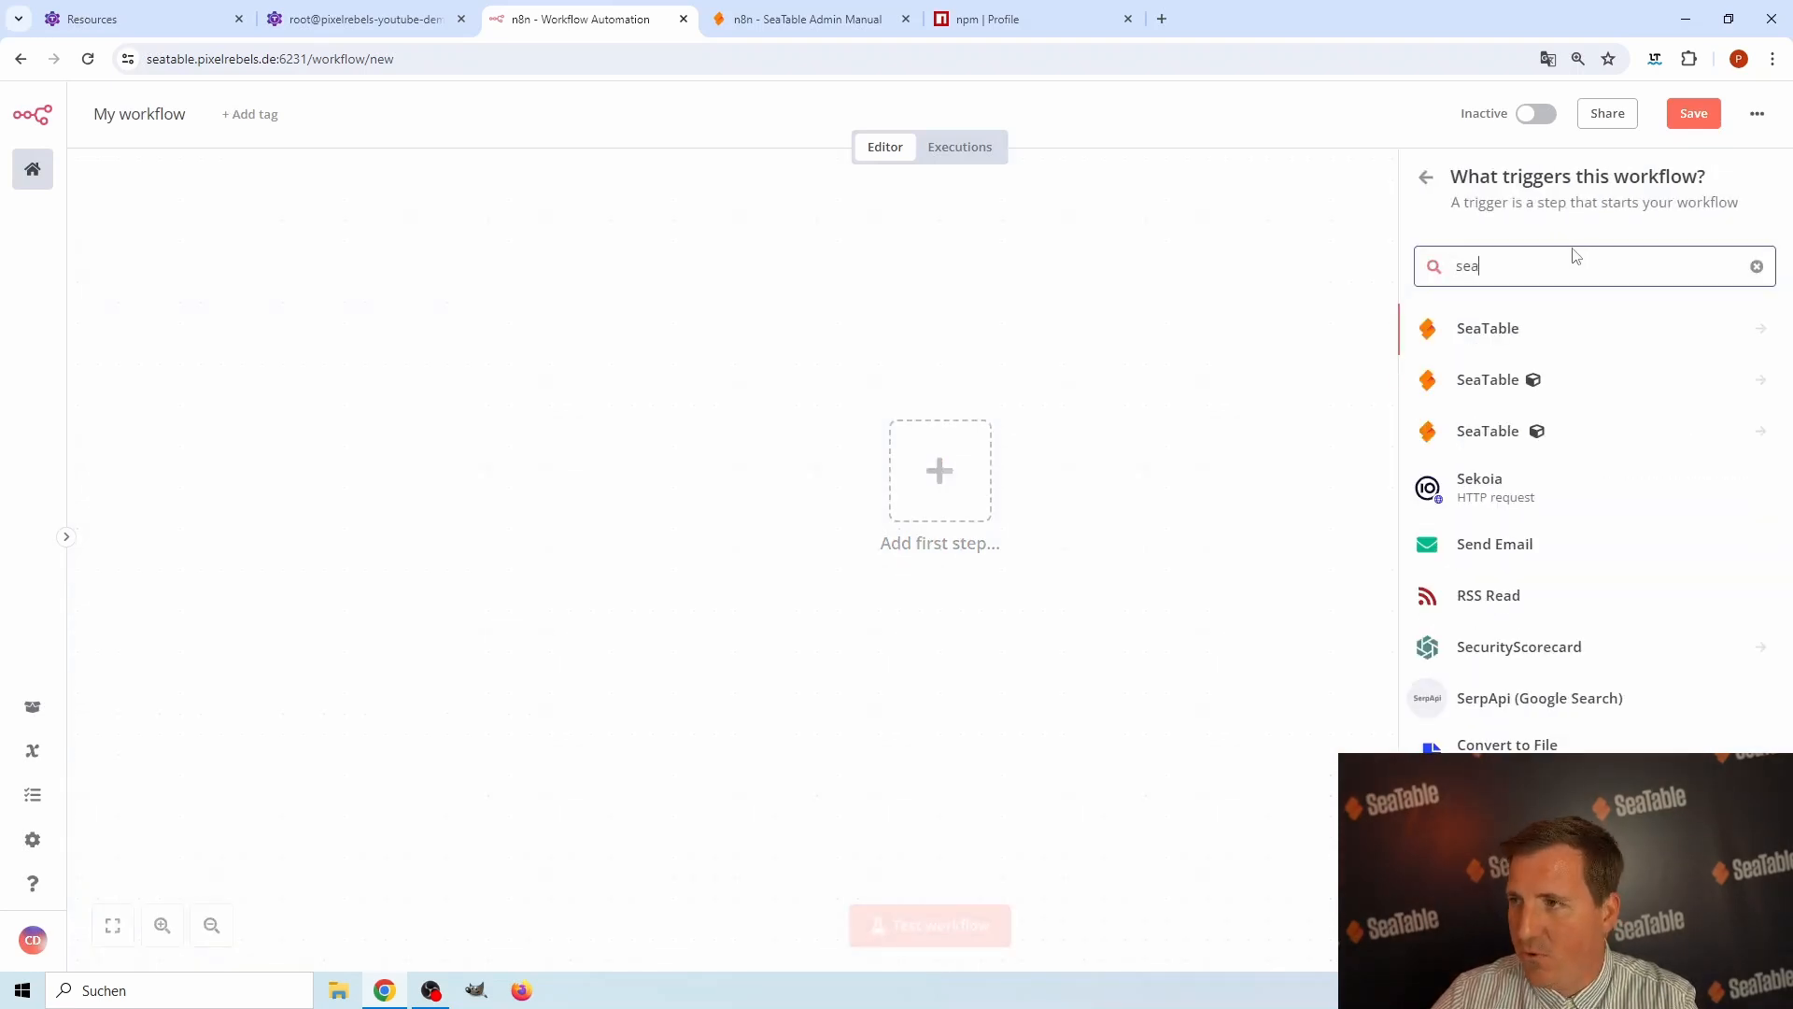
mouse_move(1530, 384)
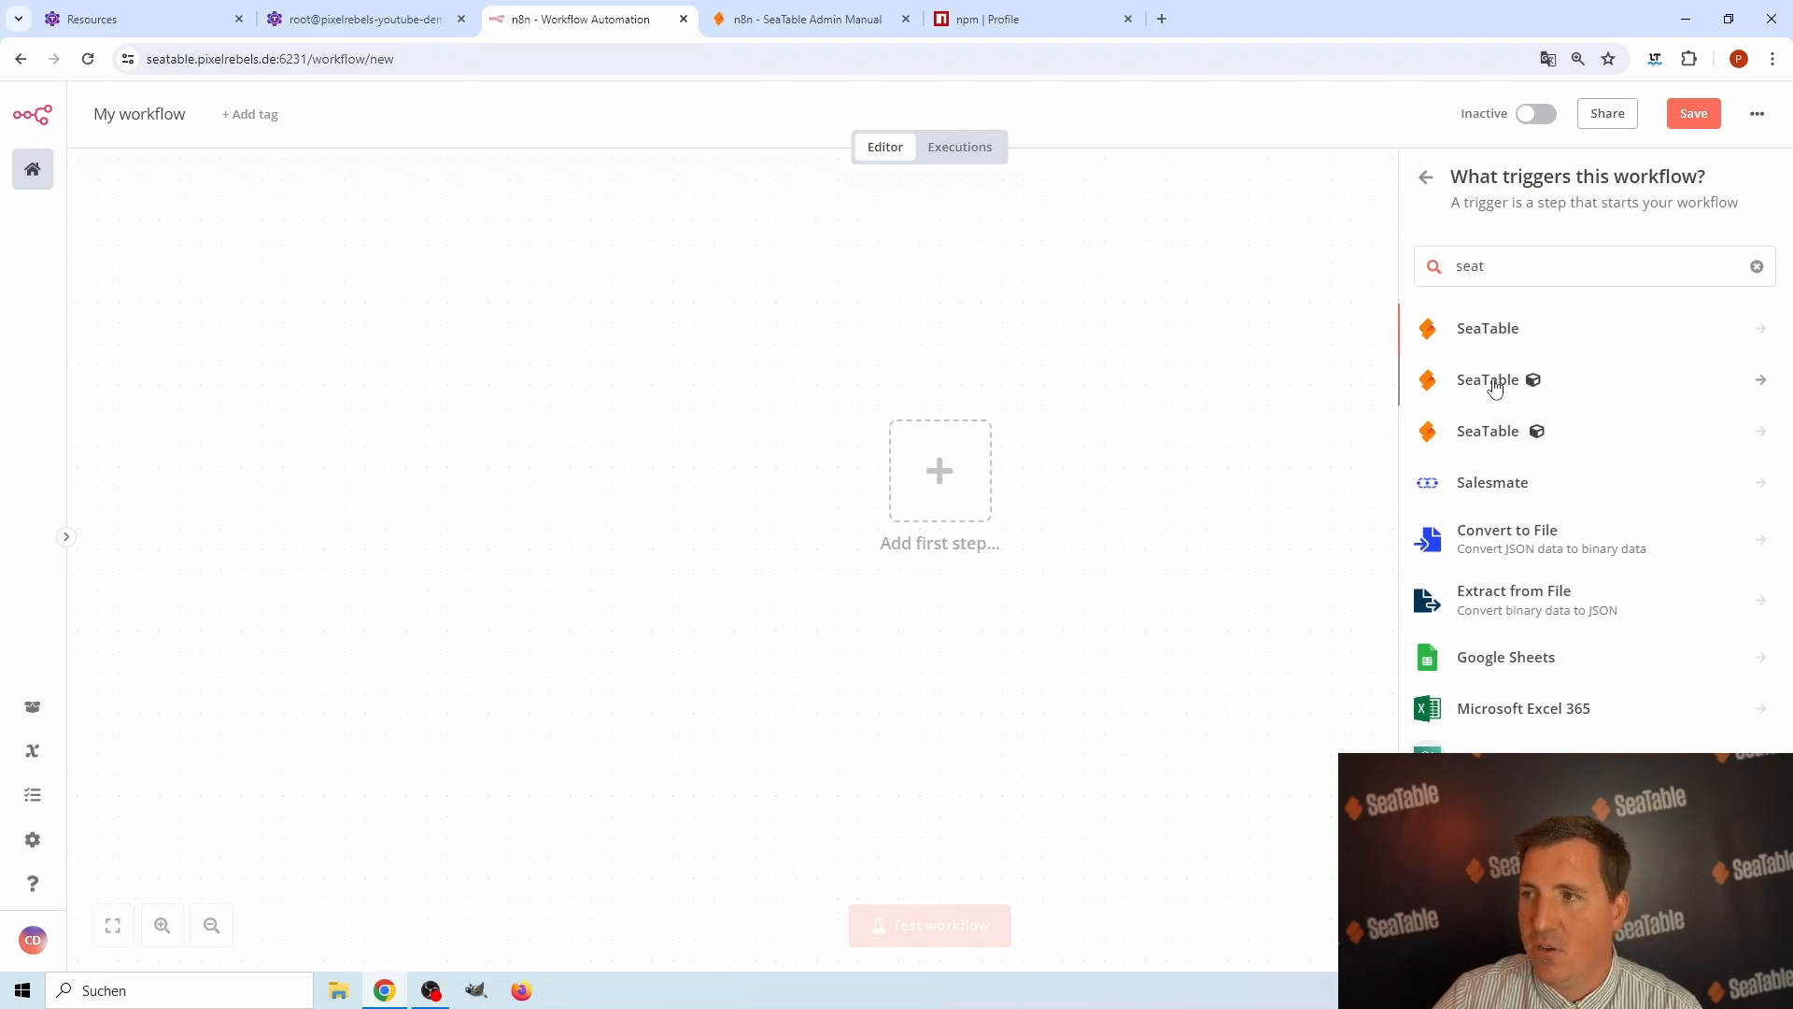
click(1492, 380)
scroll(1495, 598, down, 5)
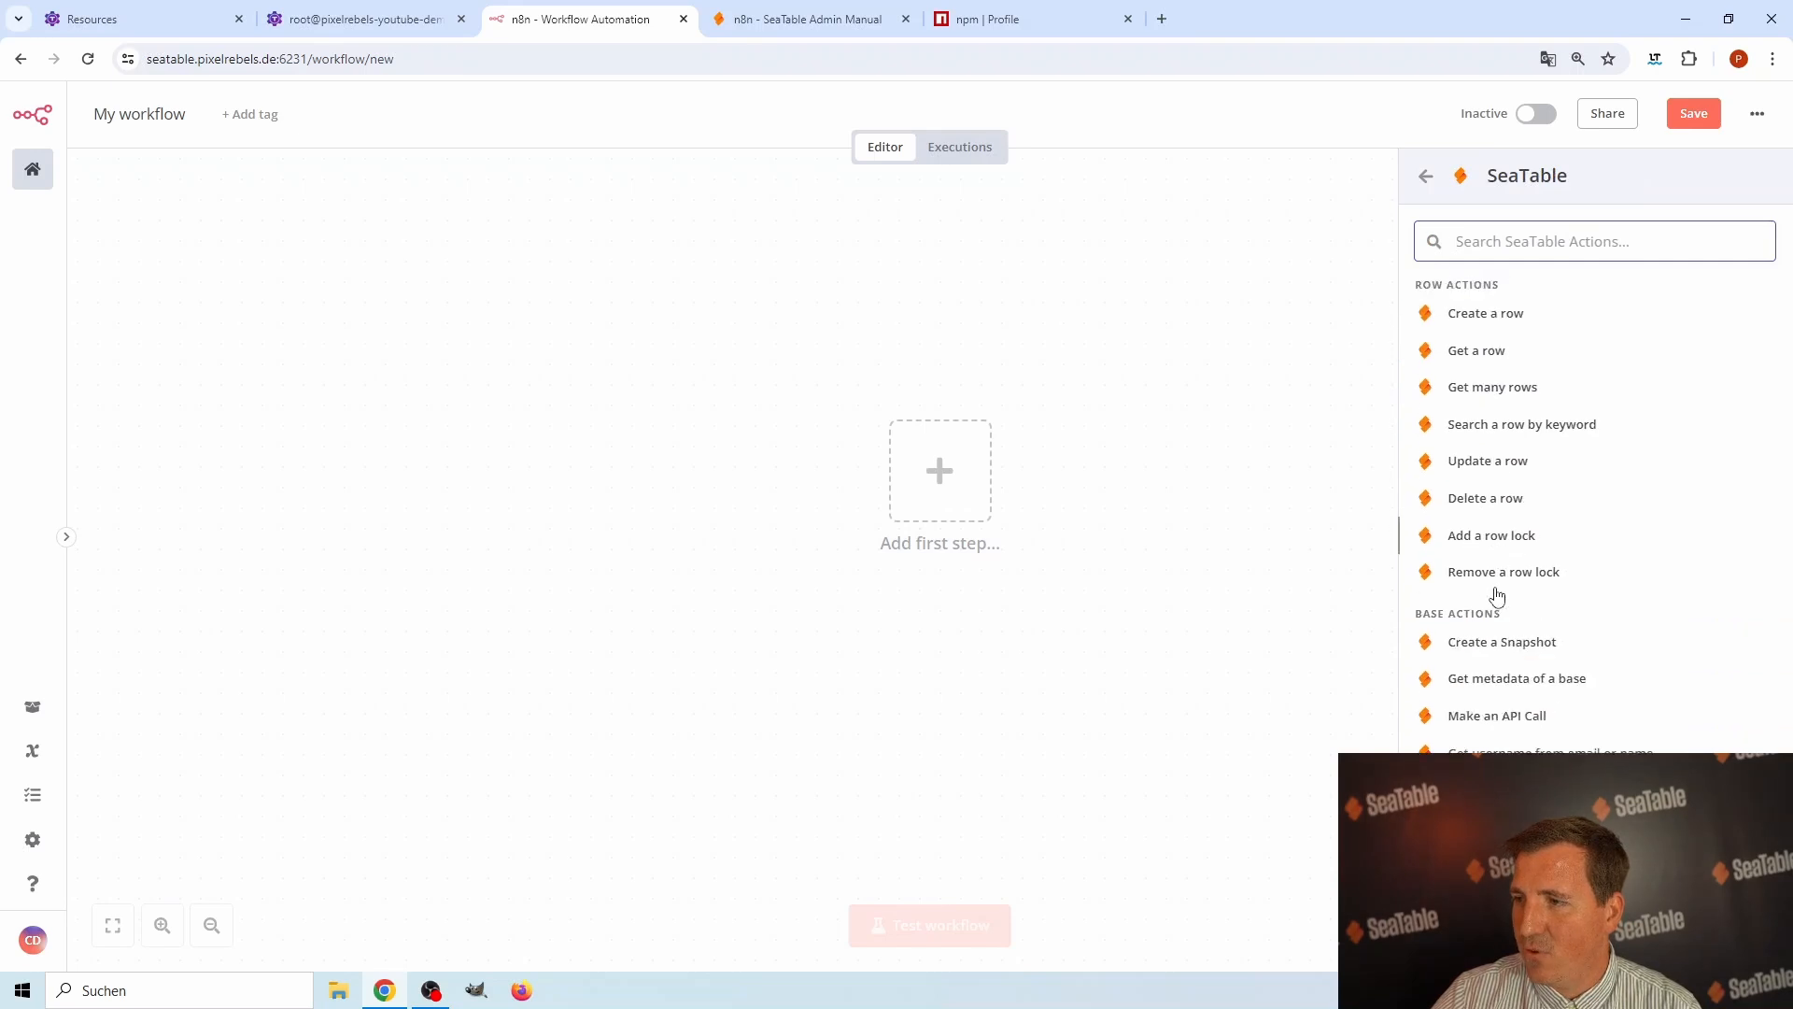
scroll(1494, 653, up, 4)
click(1424, 177)
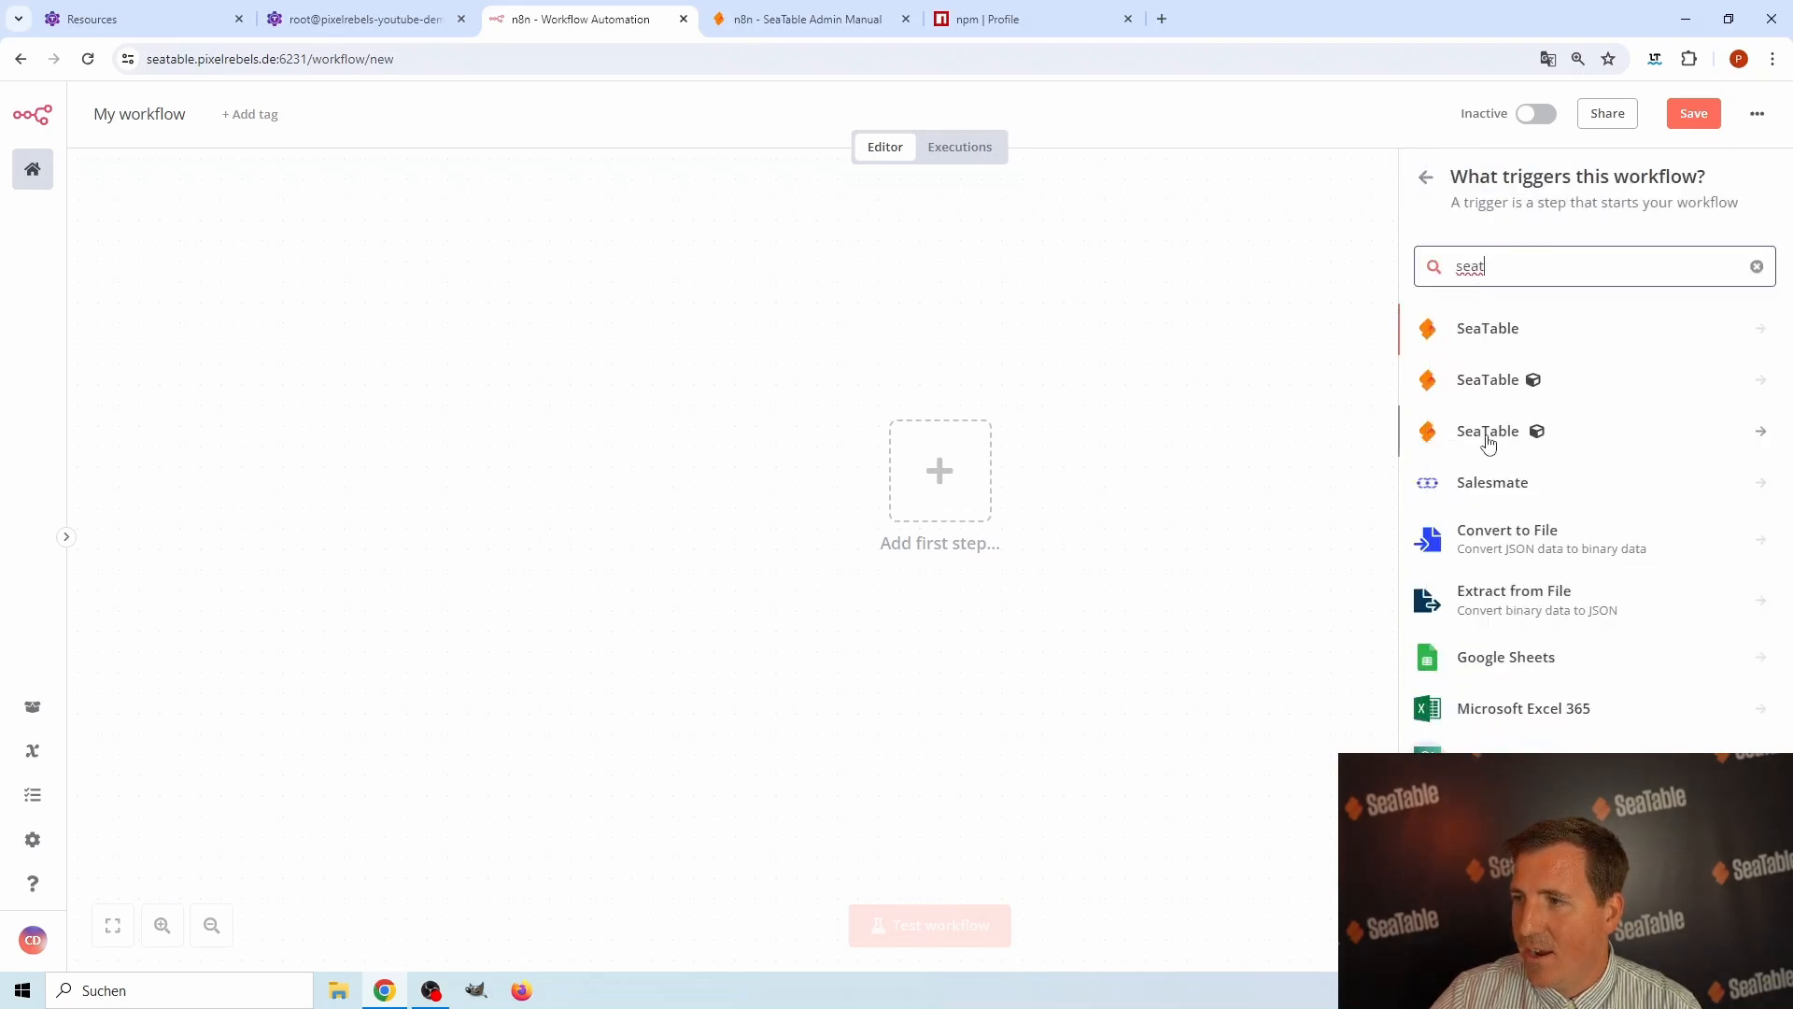
Examine the triggers of the community SeaTable Trigger node and the package notes on both community SeaTable entries.
click(1491, 432)
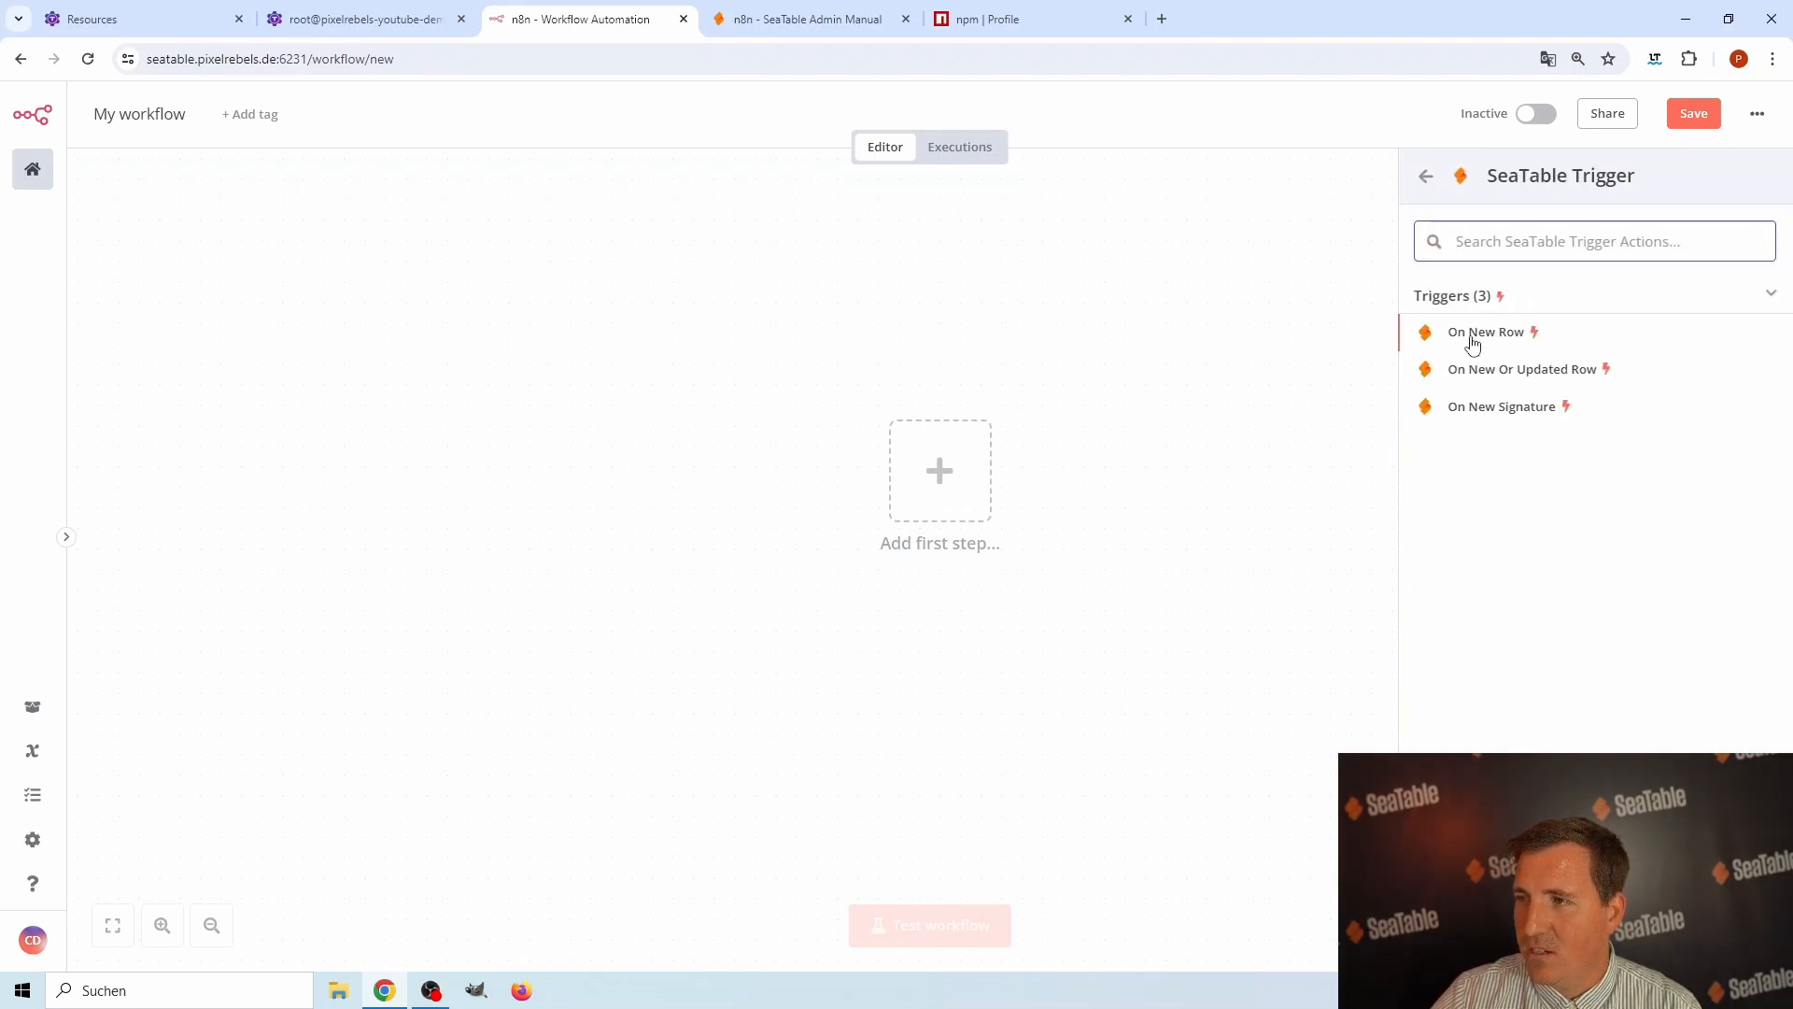
click(1425, 177)
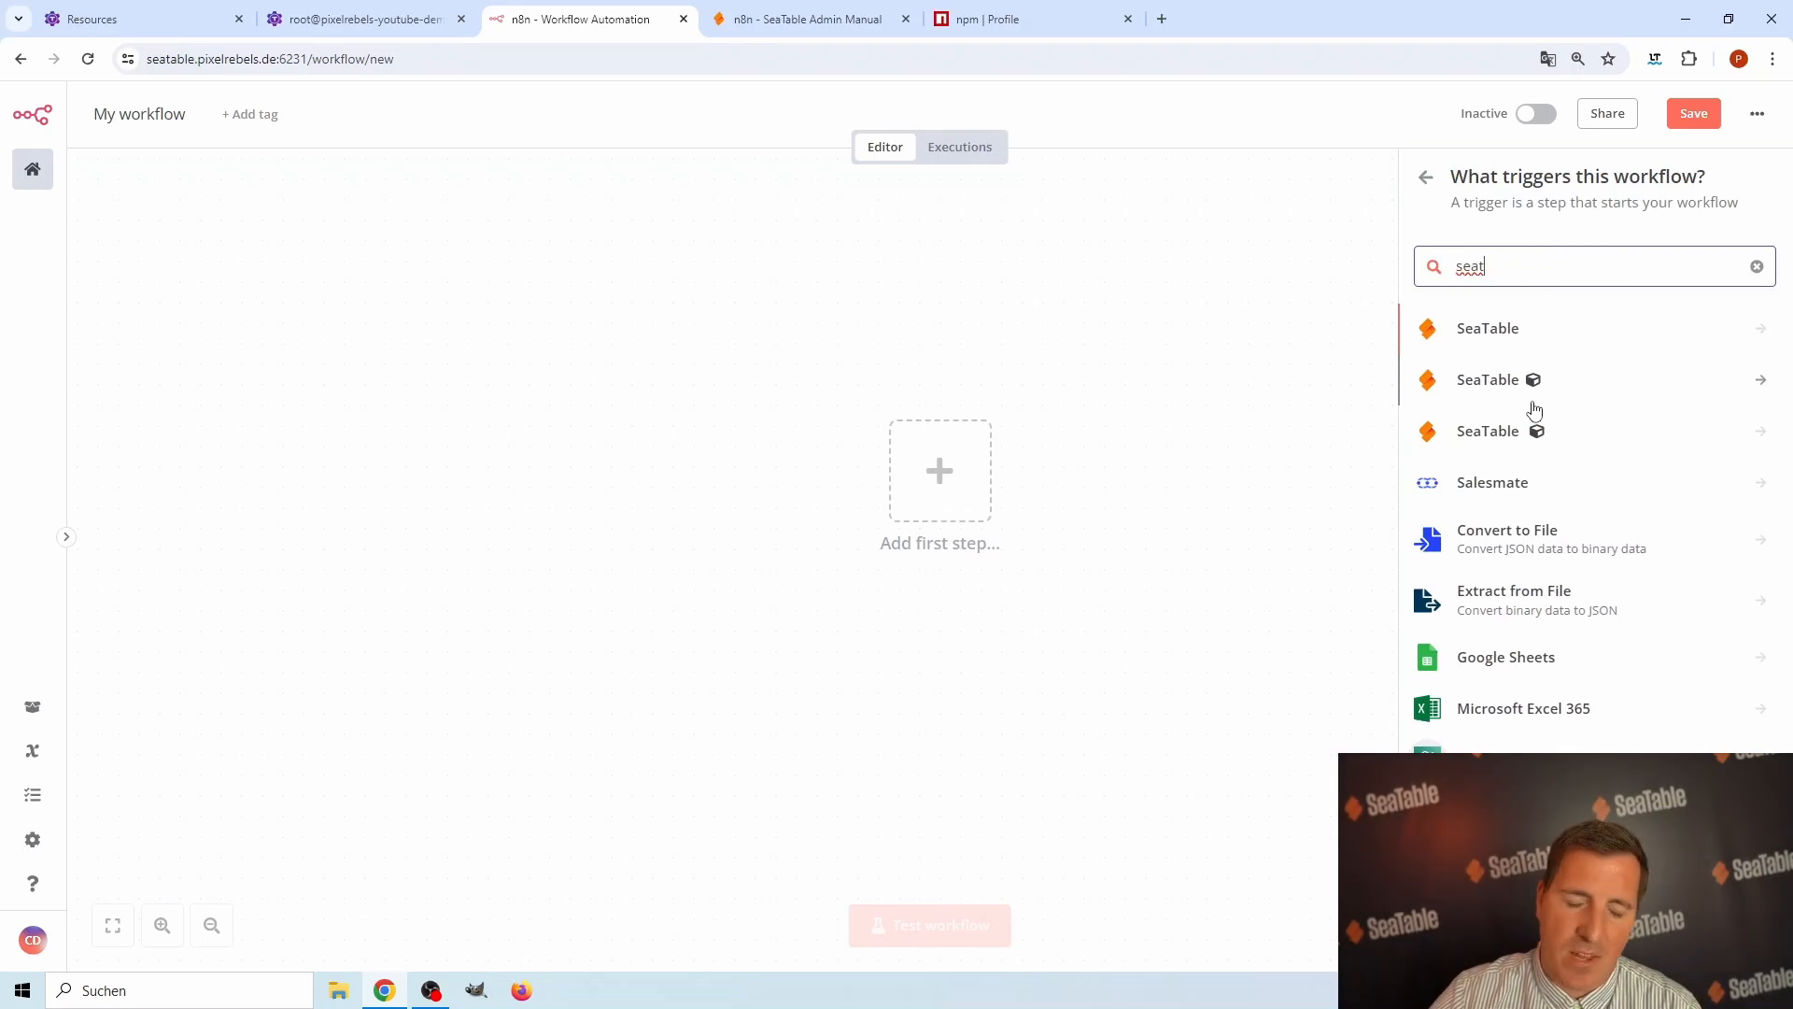
mouse_move(1528, 387)
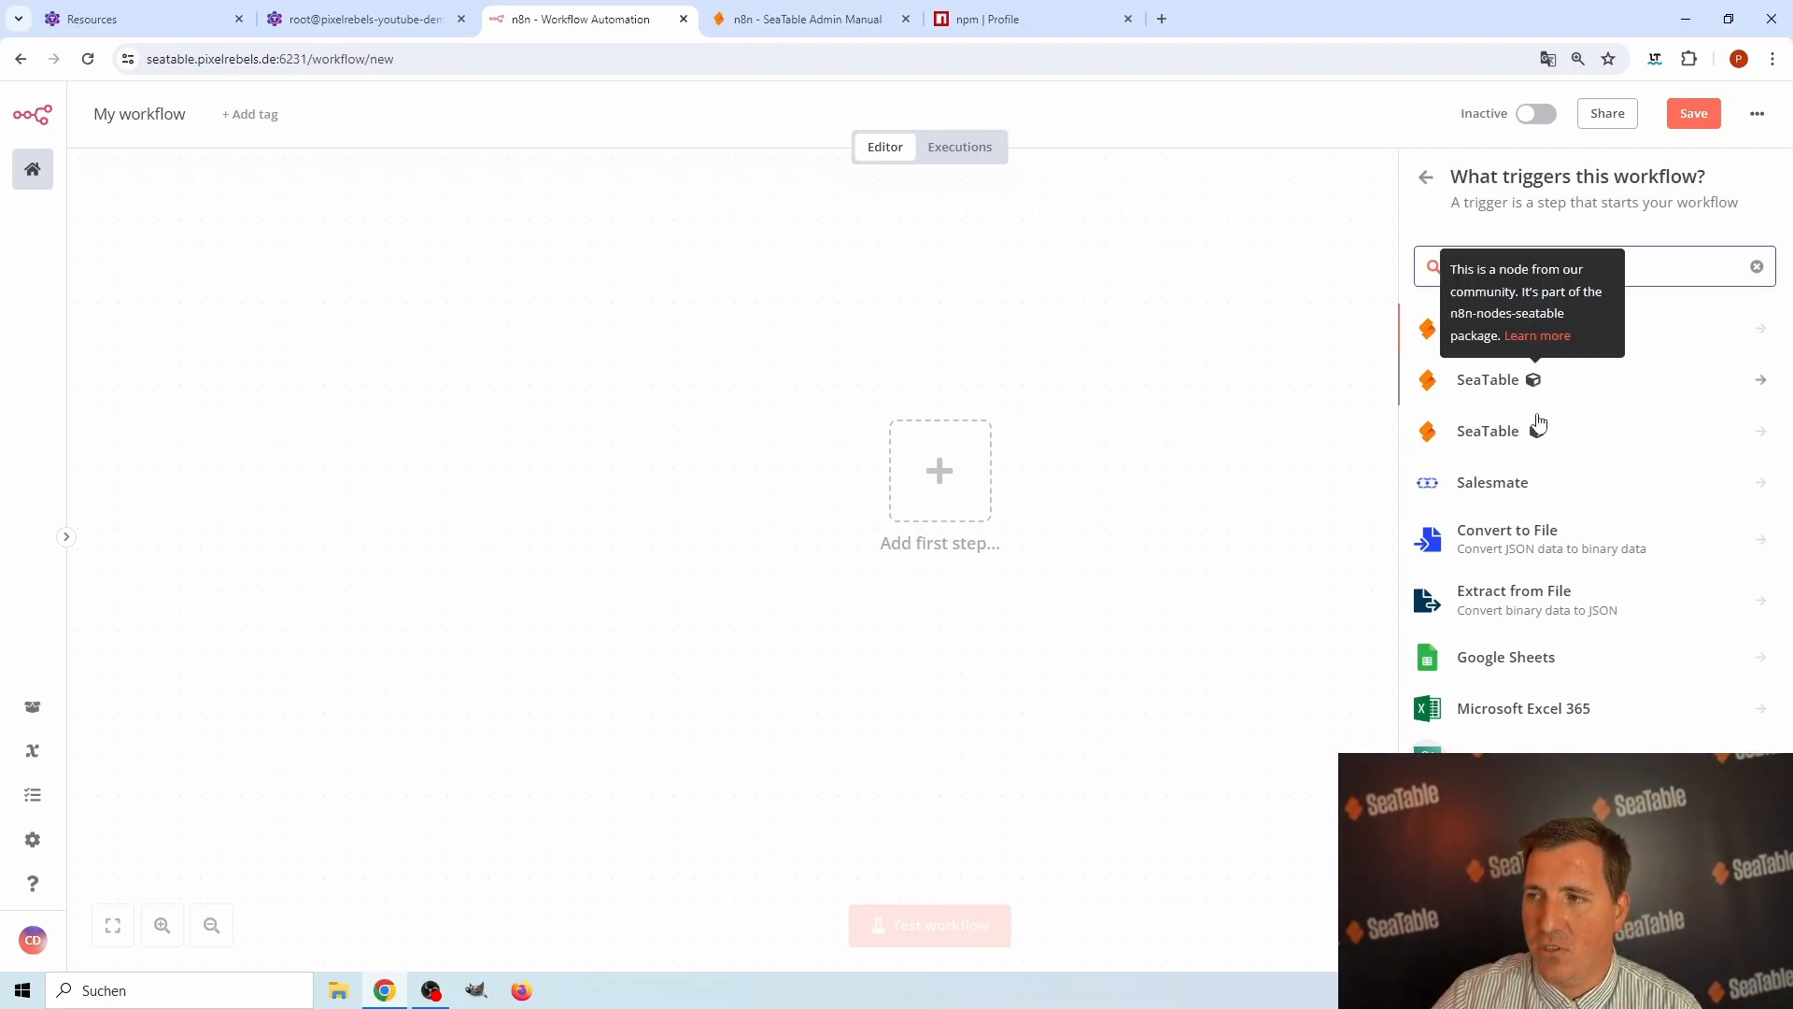
mouse_move(1537, 433)
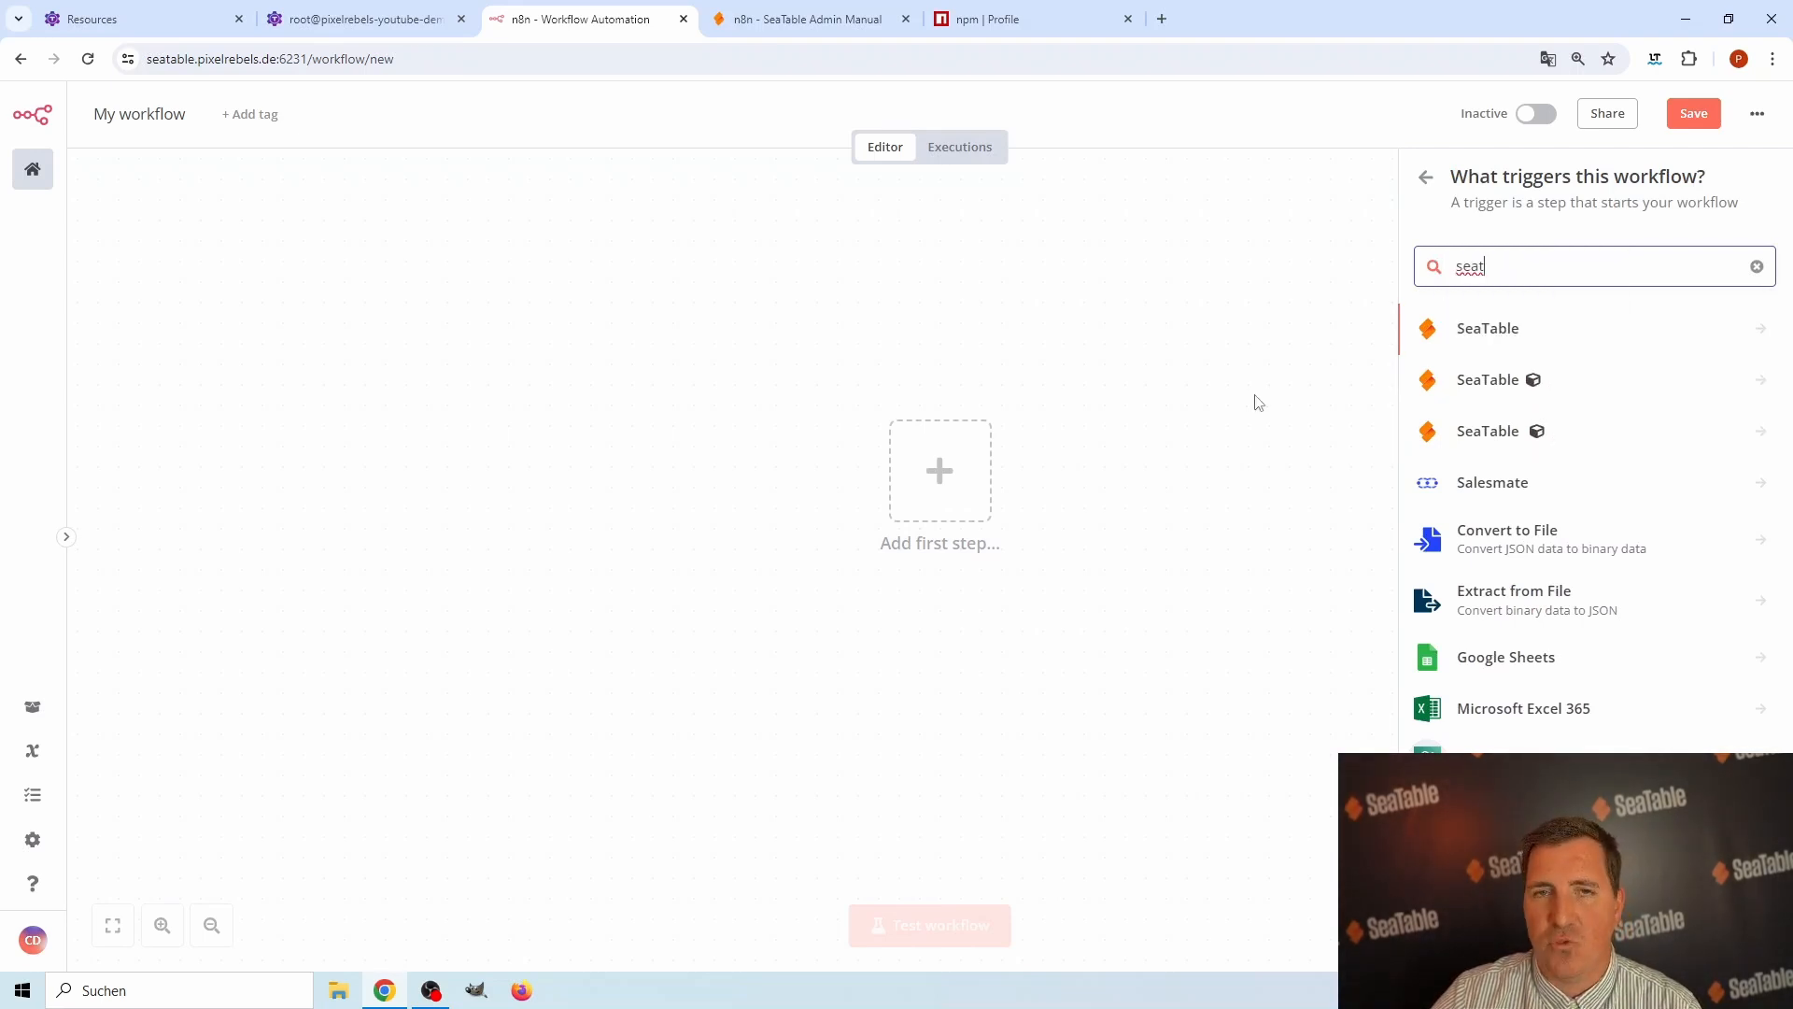
Search the nodes for "neutrin" and look through the actions of the community Neutrino node.
drag(1450, 271, 1485, 270)
text(neutrin)
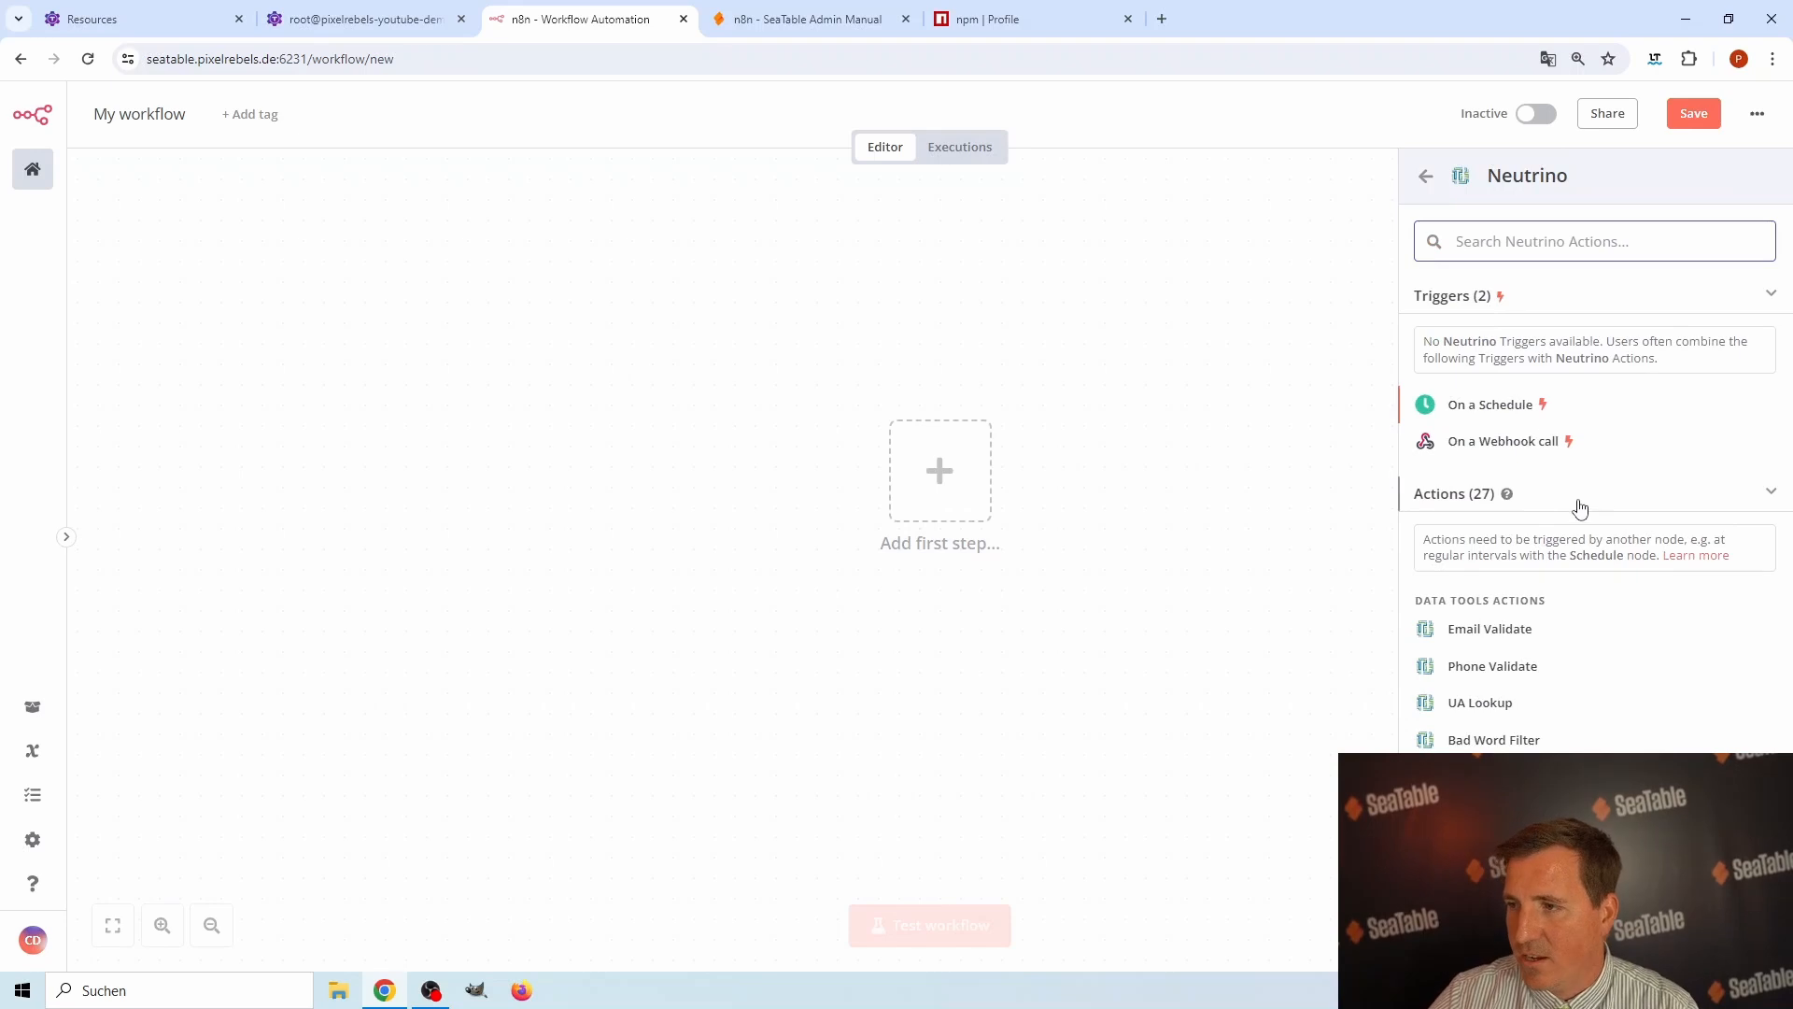
scroll(1587, 439, down, 2)
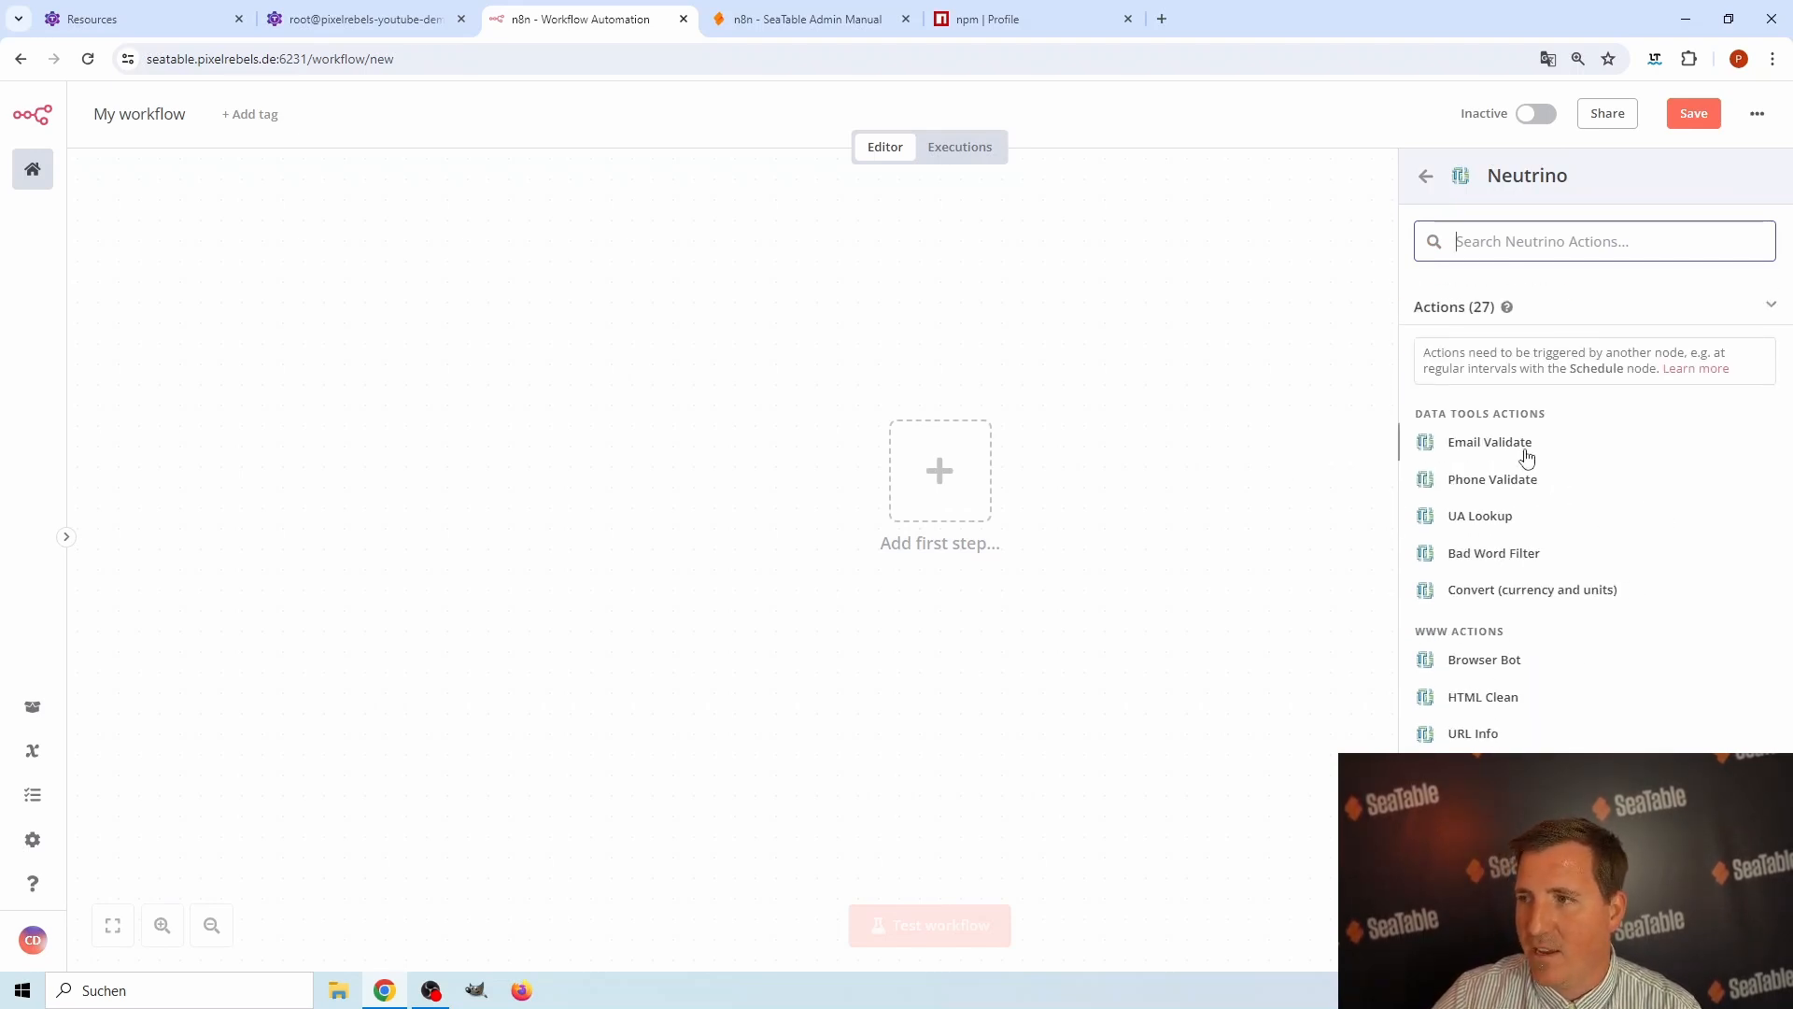
scroll(1550, 546, down, 2)
scroll(1569, 574, down, 1)
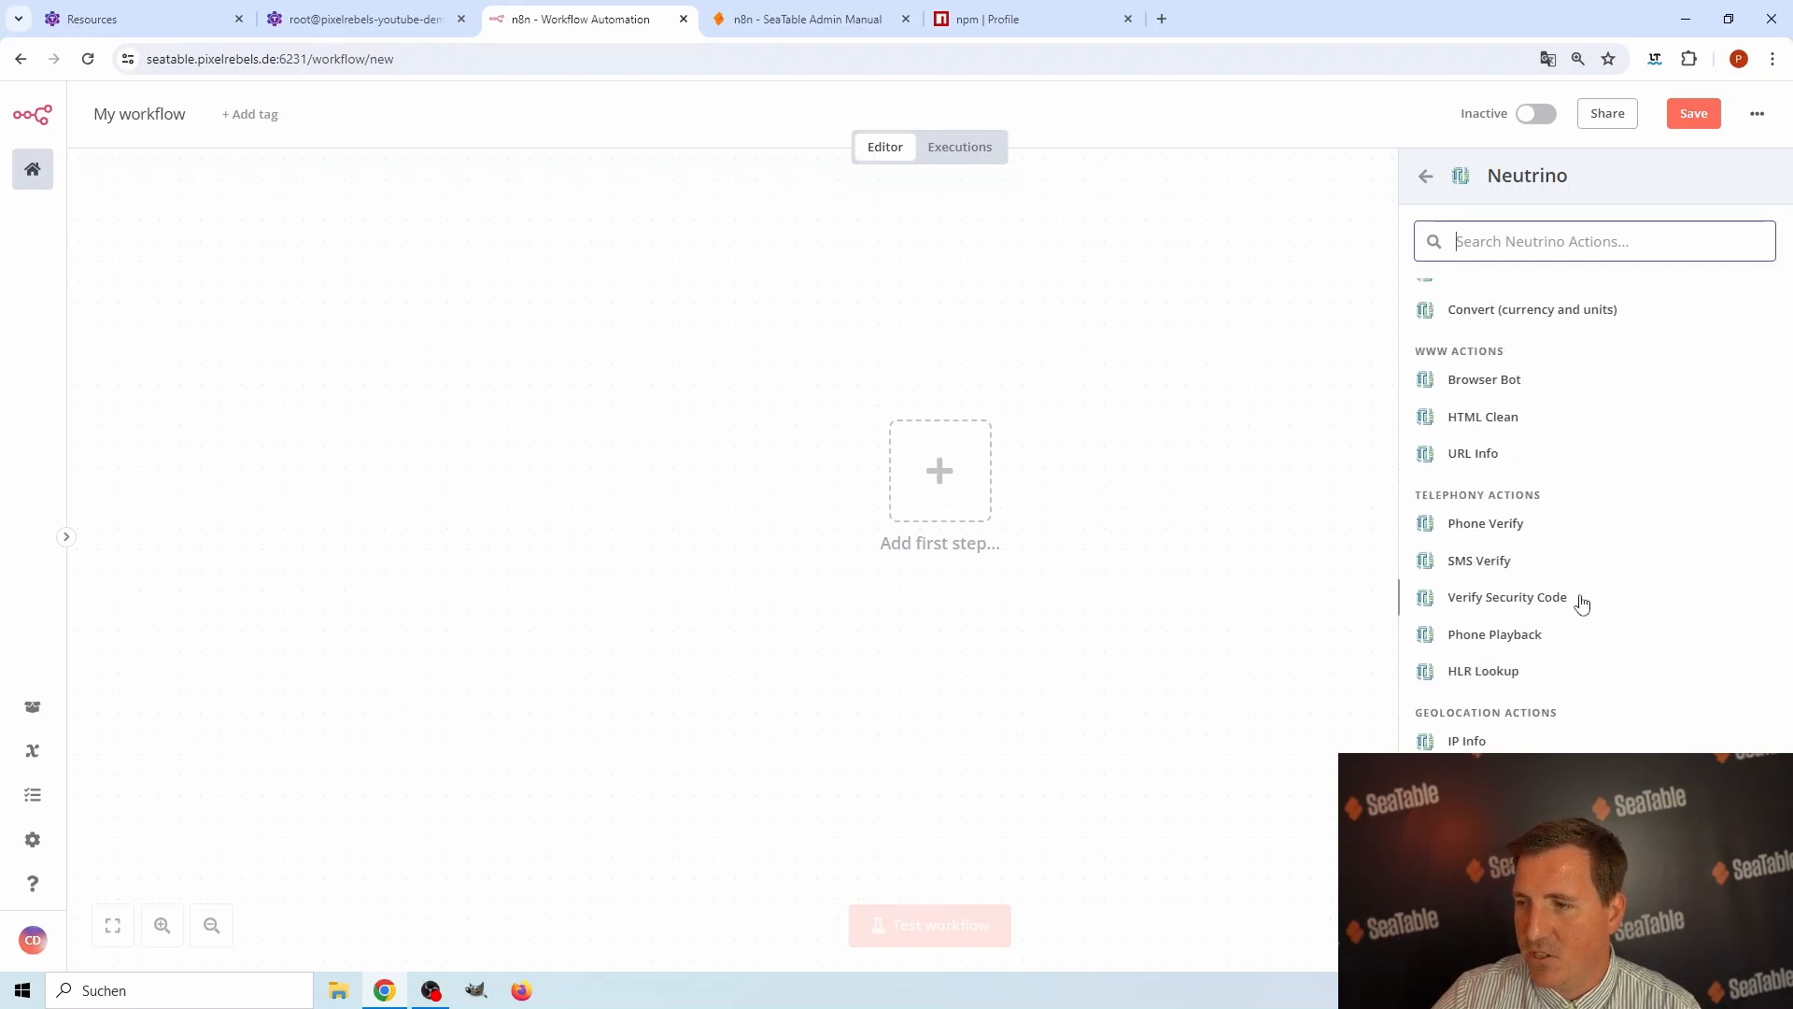
scroll(1508, 696, down, 1)
scroll(1541, 710, down, 2)
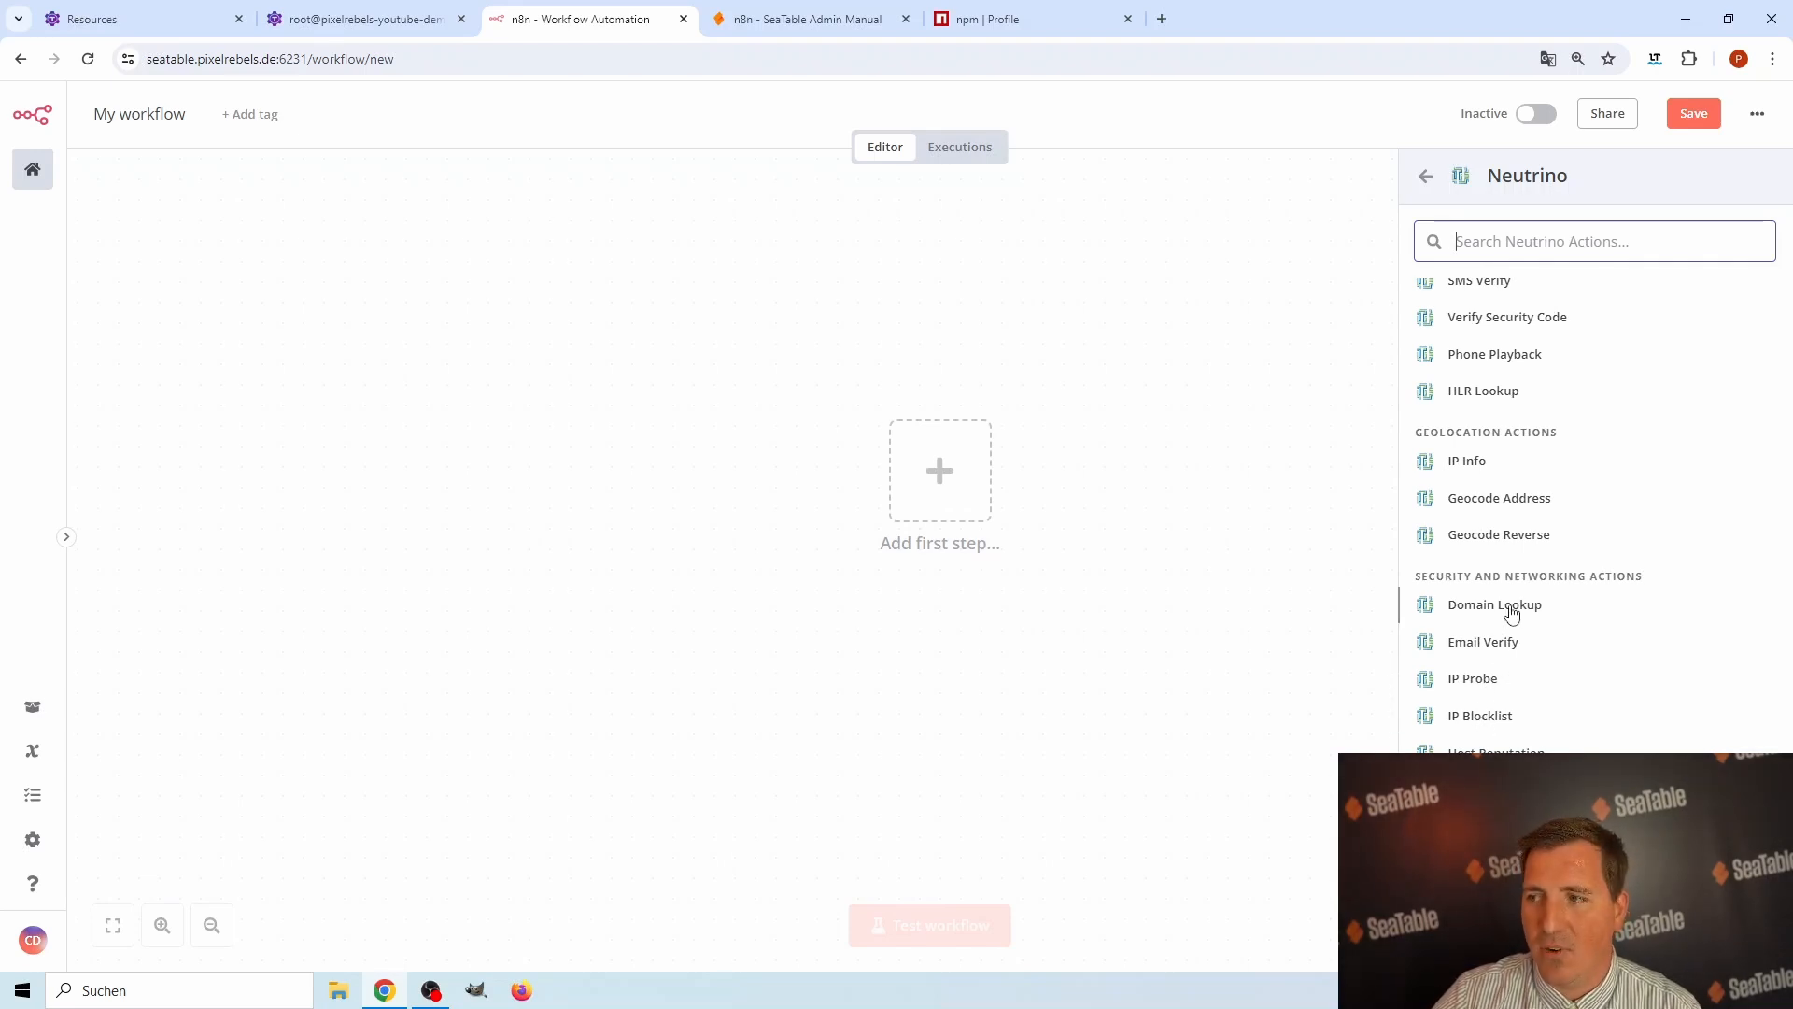
scroll(1191, 431, up, 1)
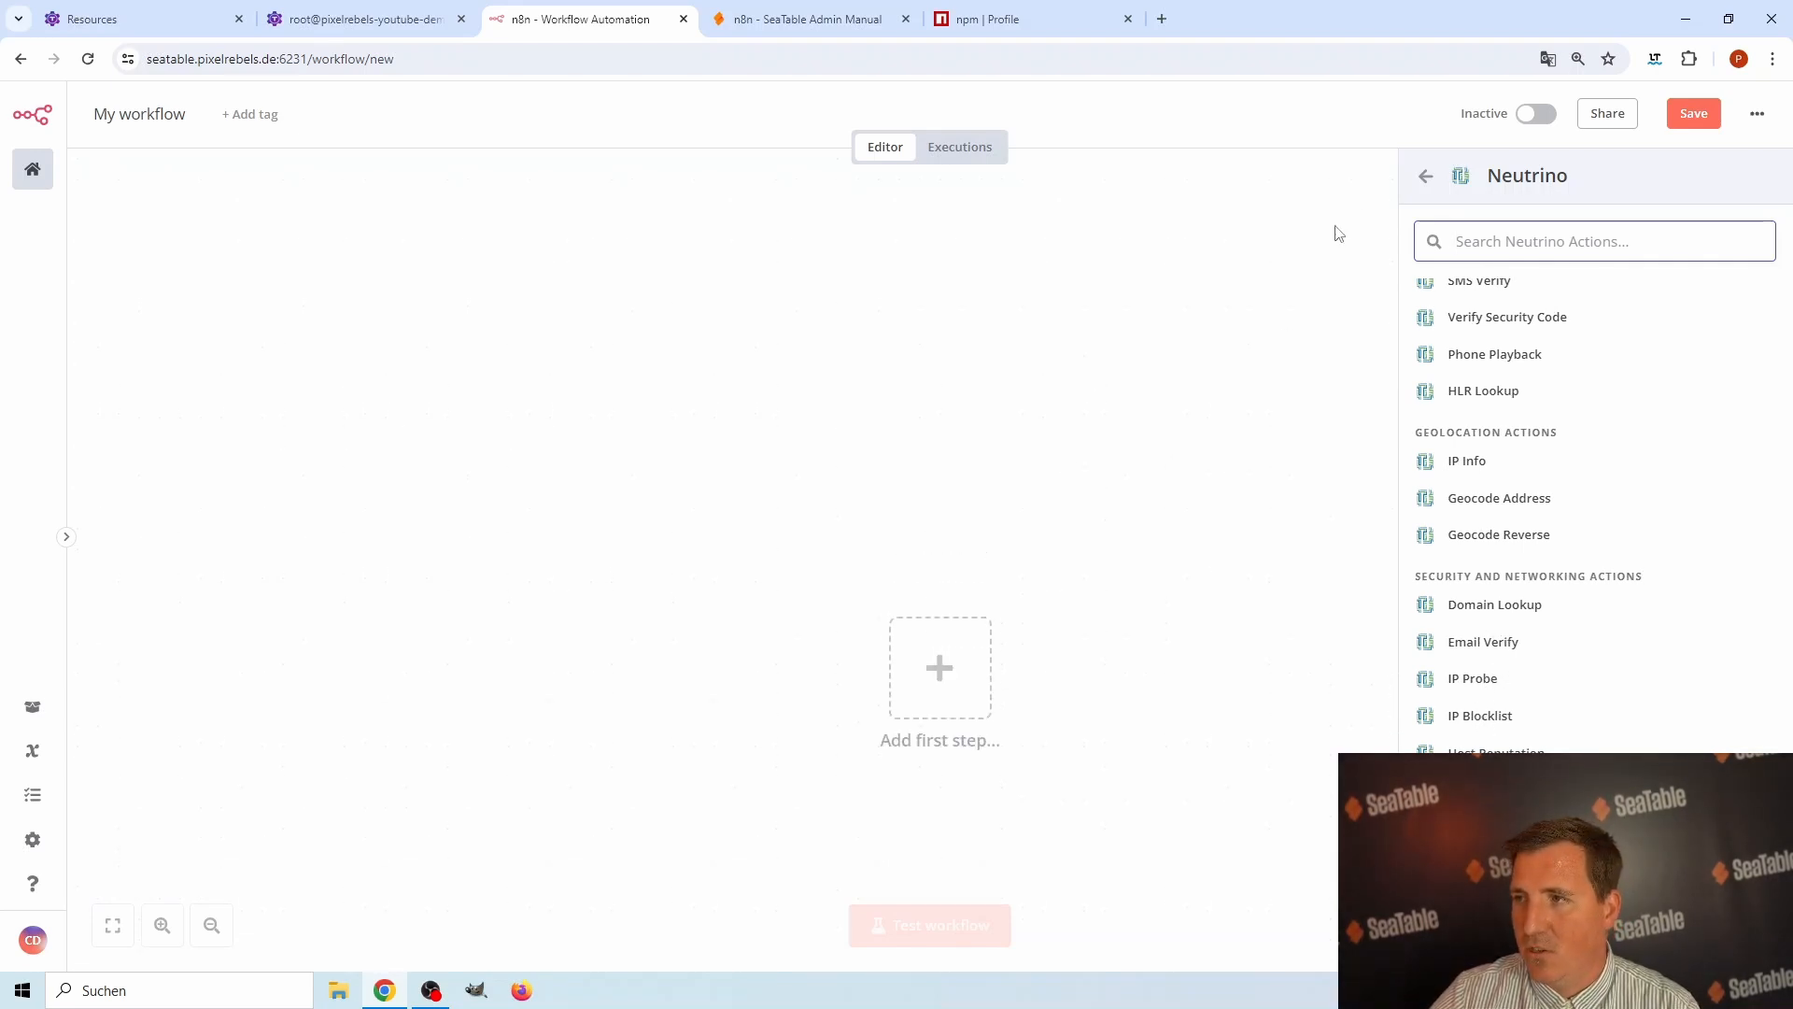
click(1425, 177)
Search the nodes for "sea" and add the community SeaTable node's Get a row action to the workflow.
double_click(1483, 266)
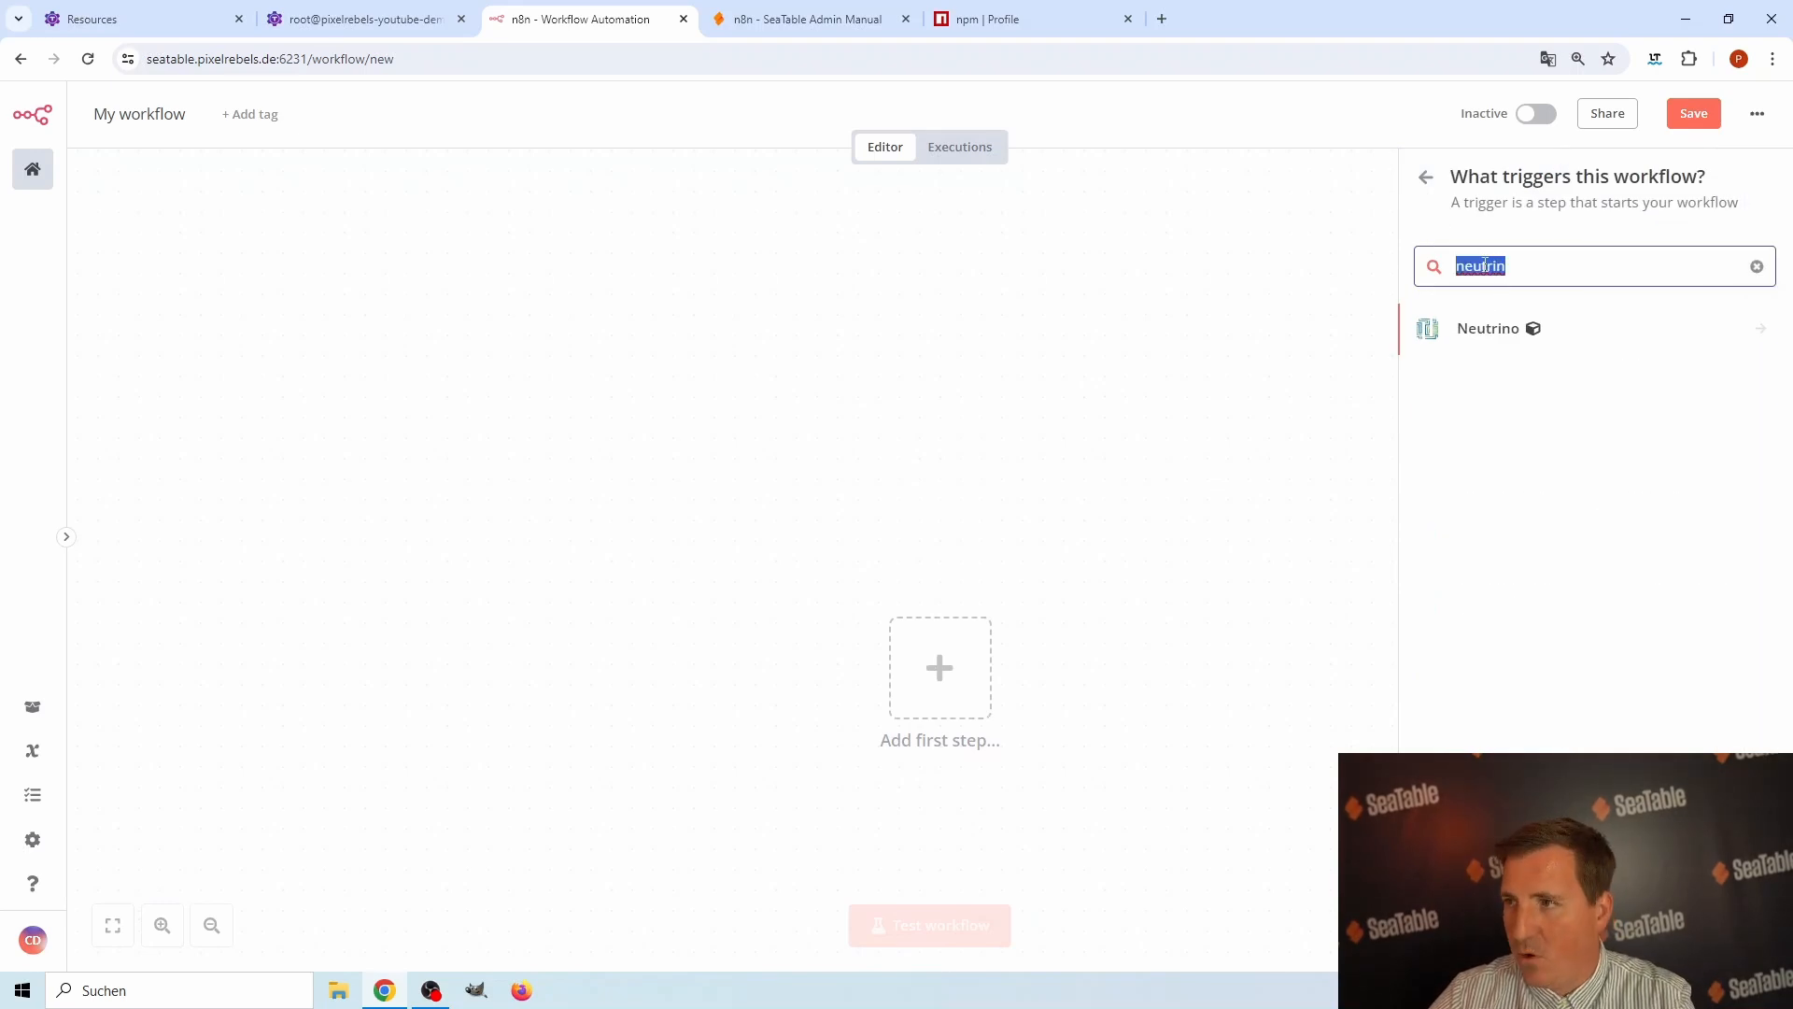
text(sea)
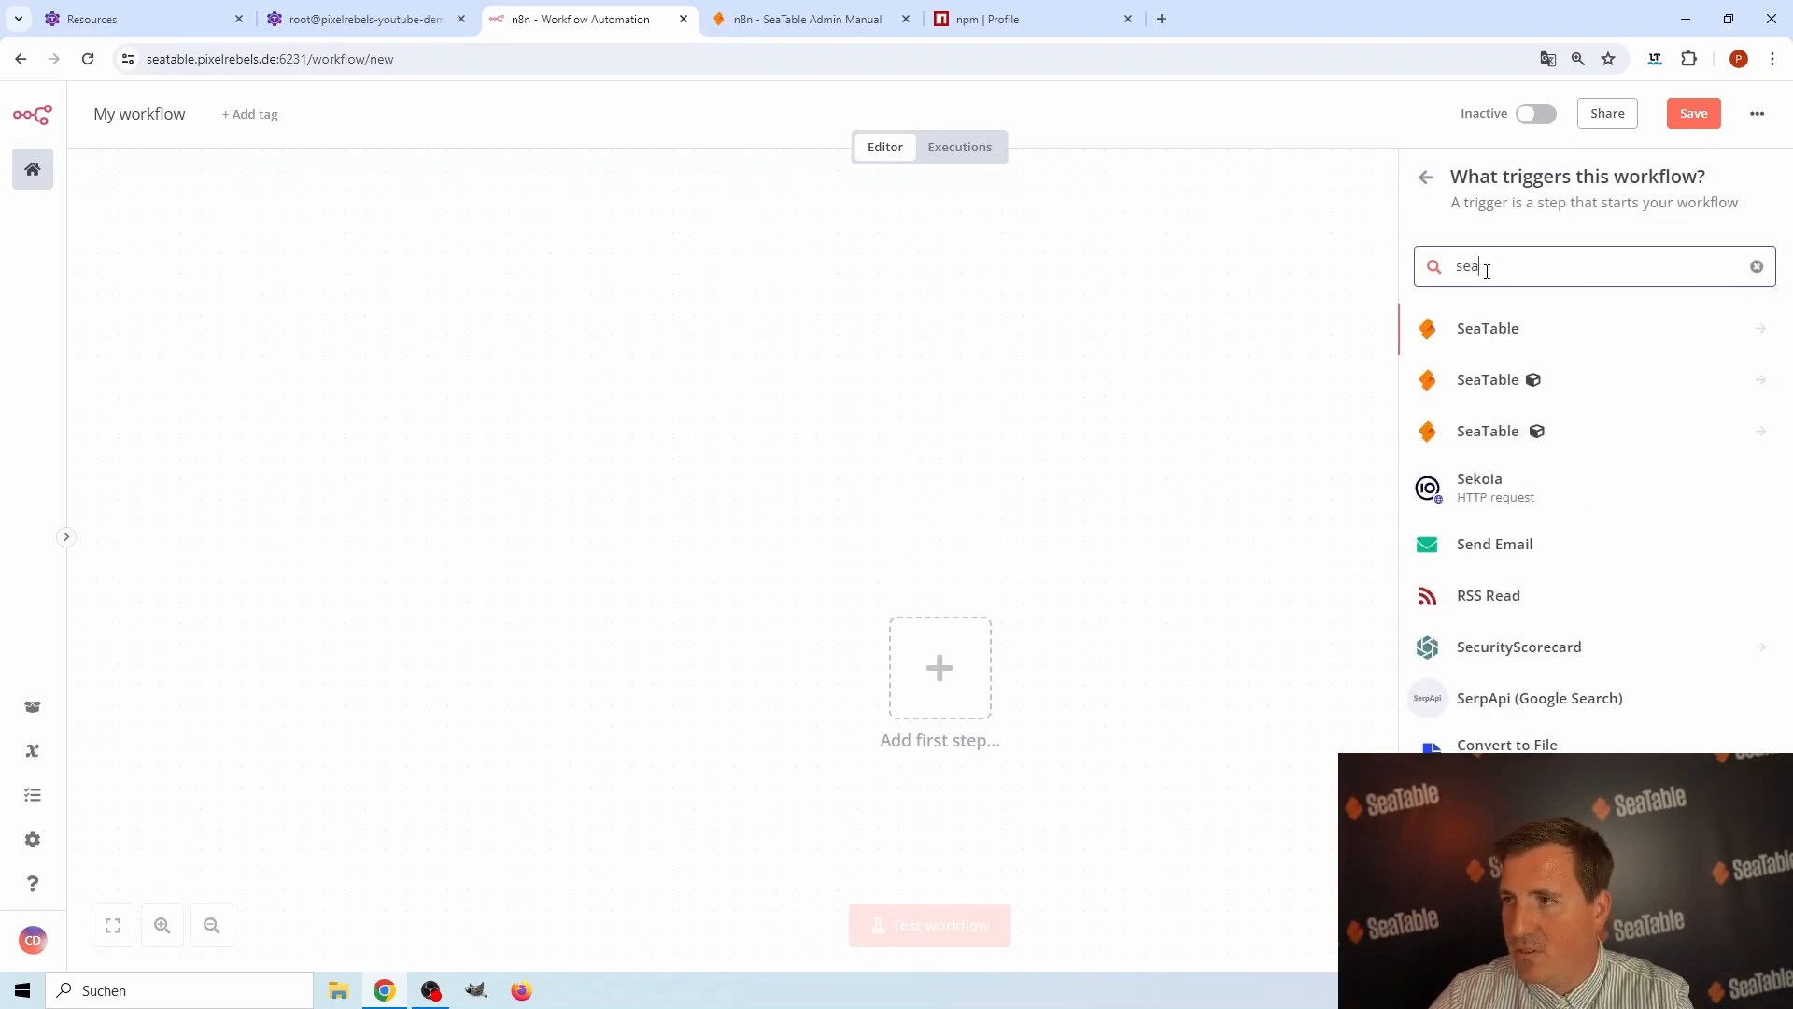
click(1494, 379)
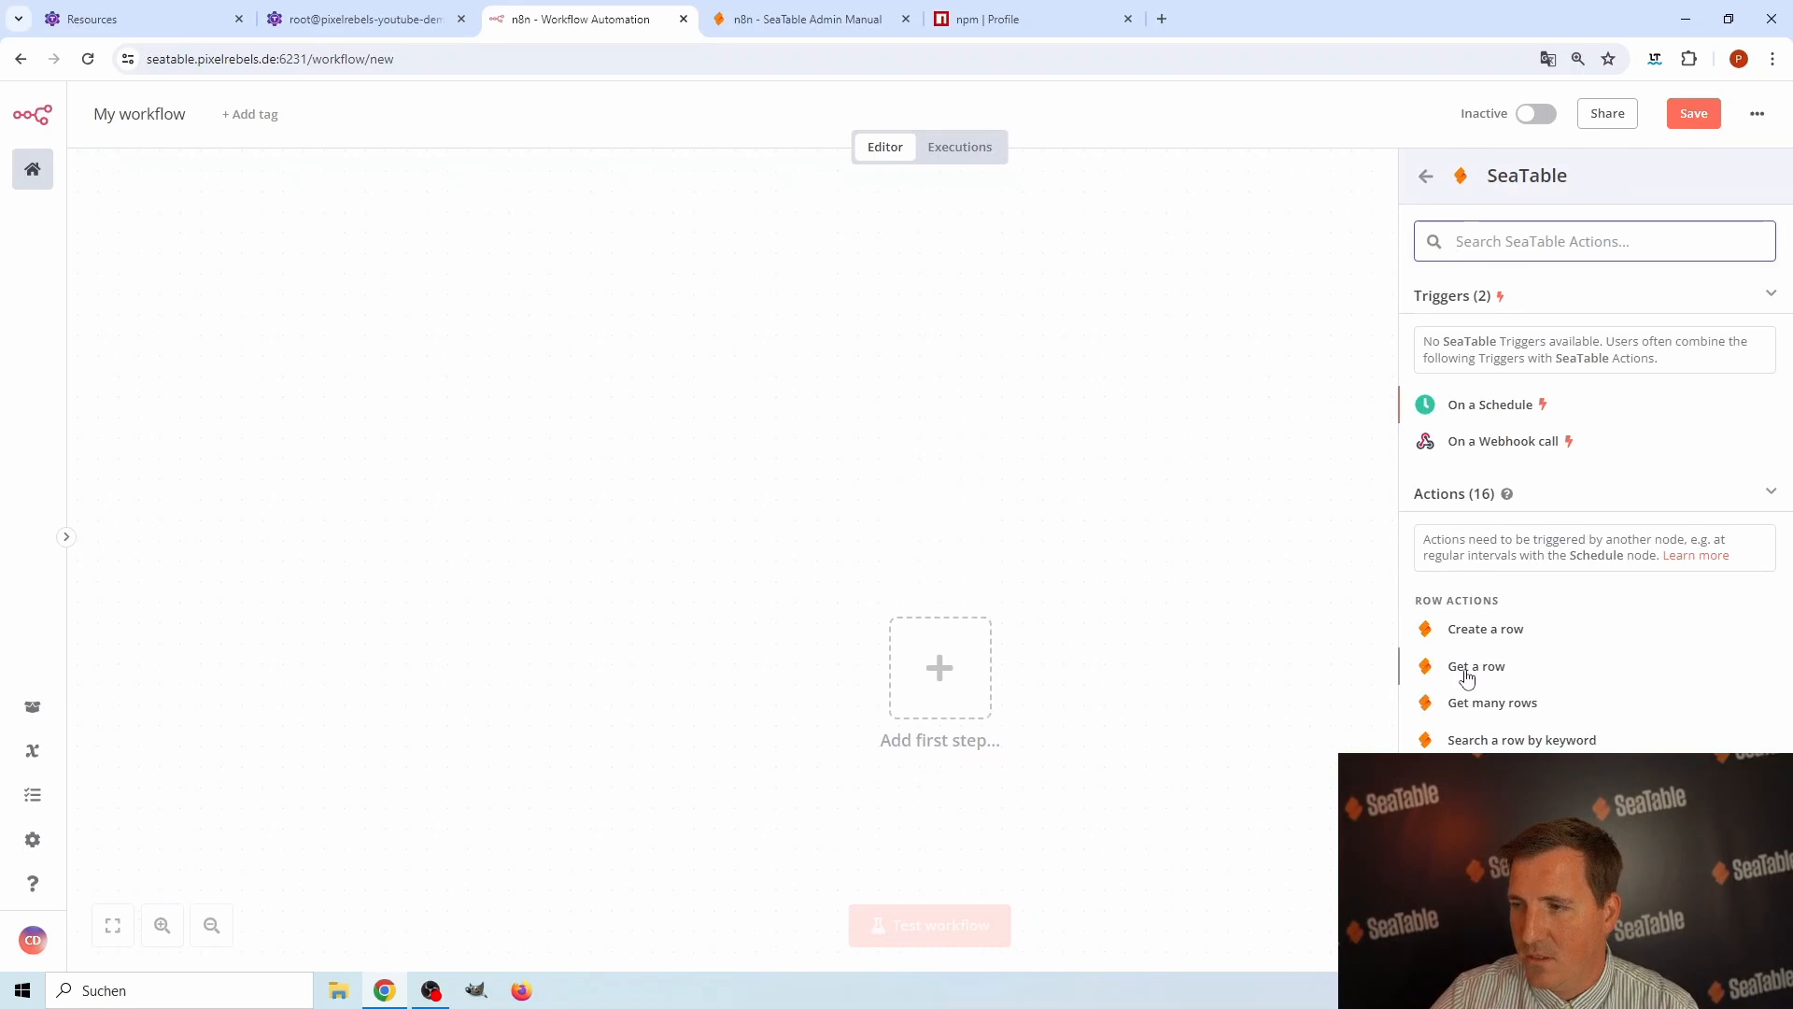
scroll(1479, 654, down, 1)
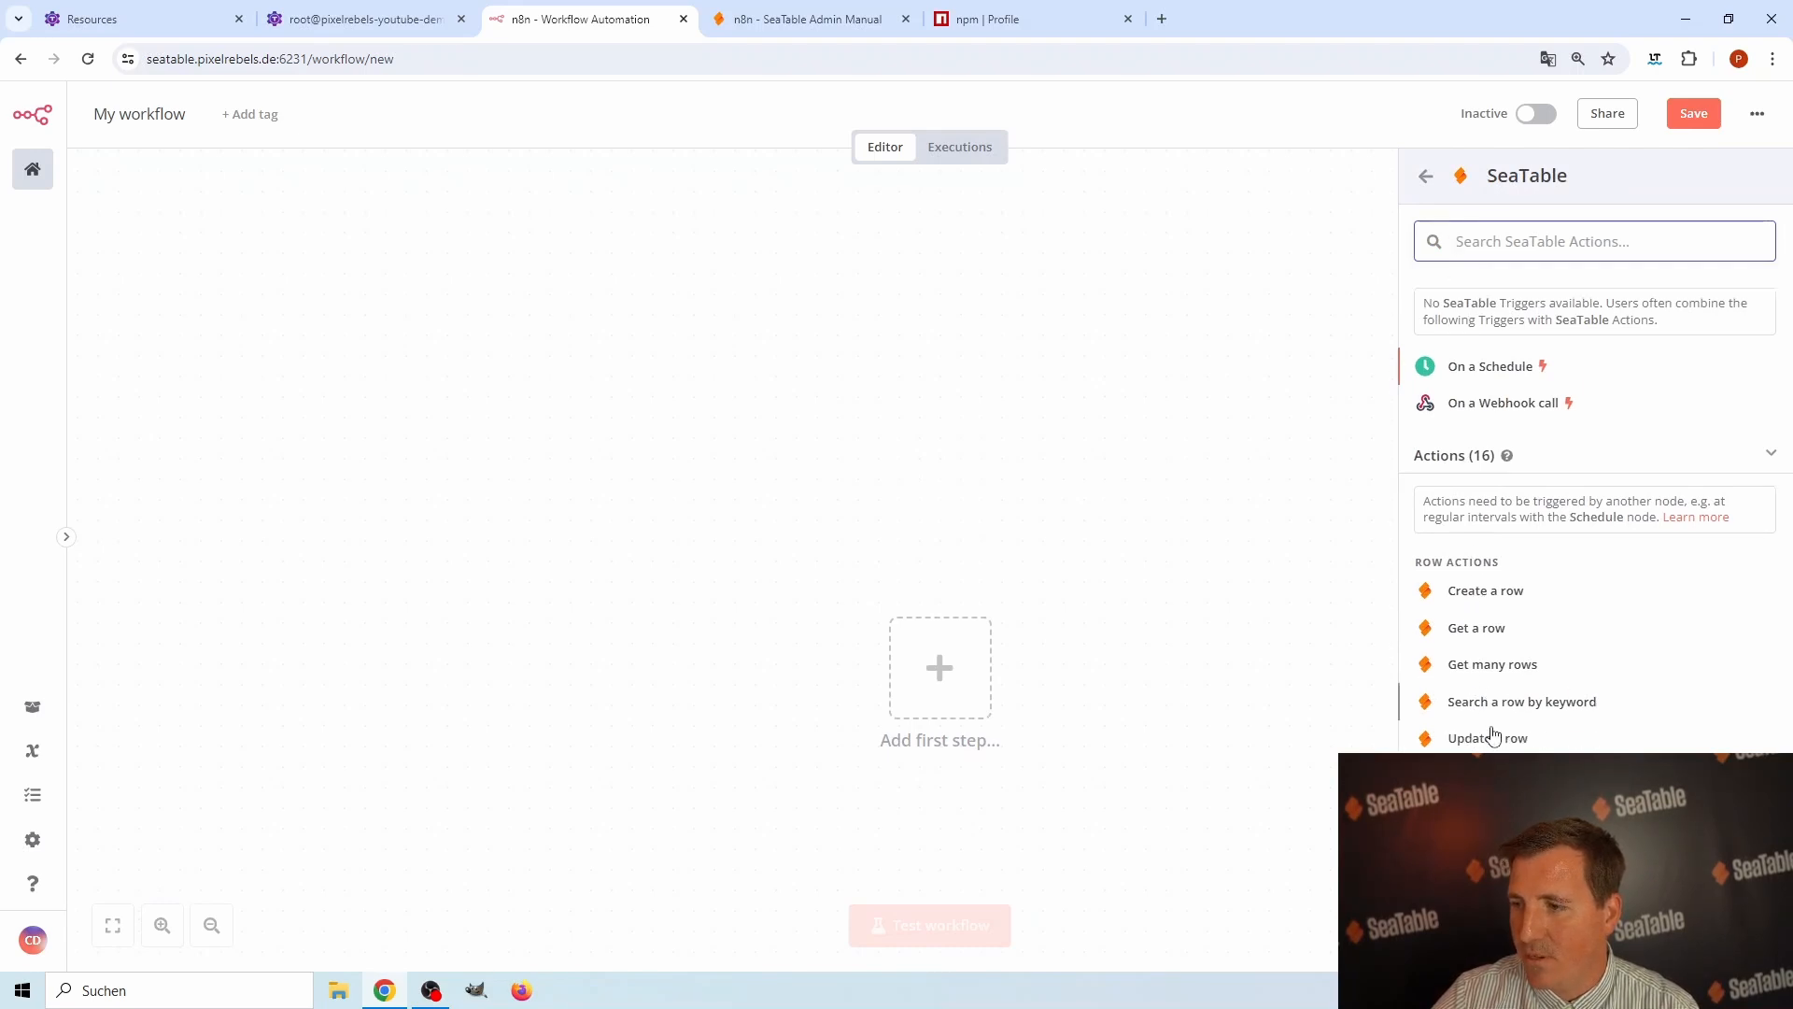
click(1476, 576)
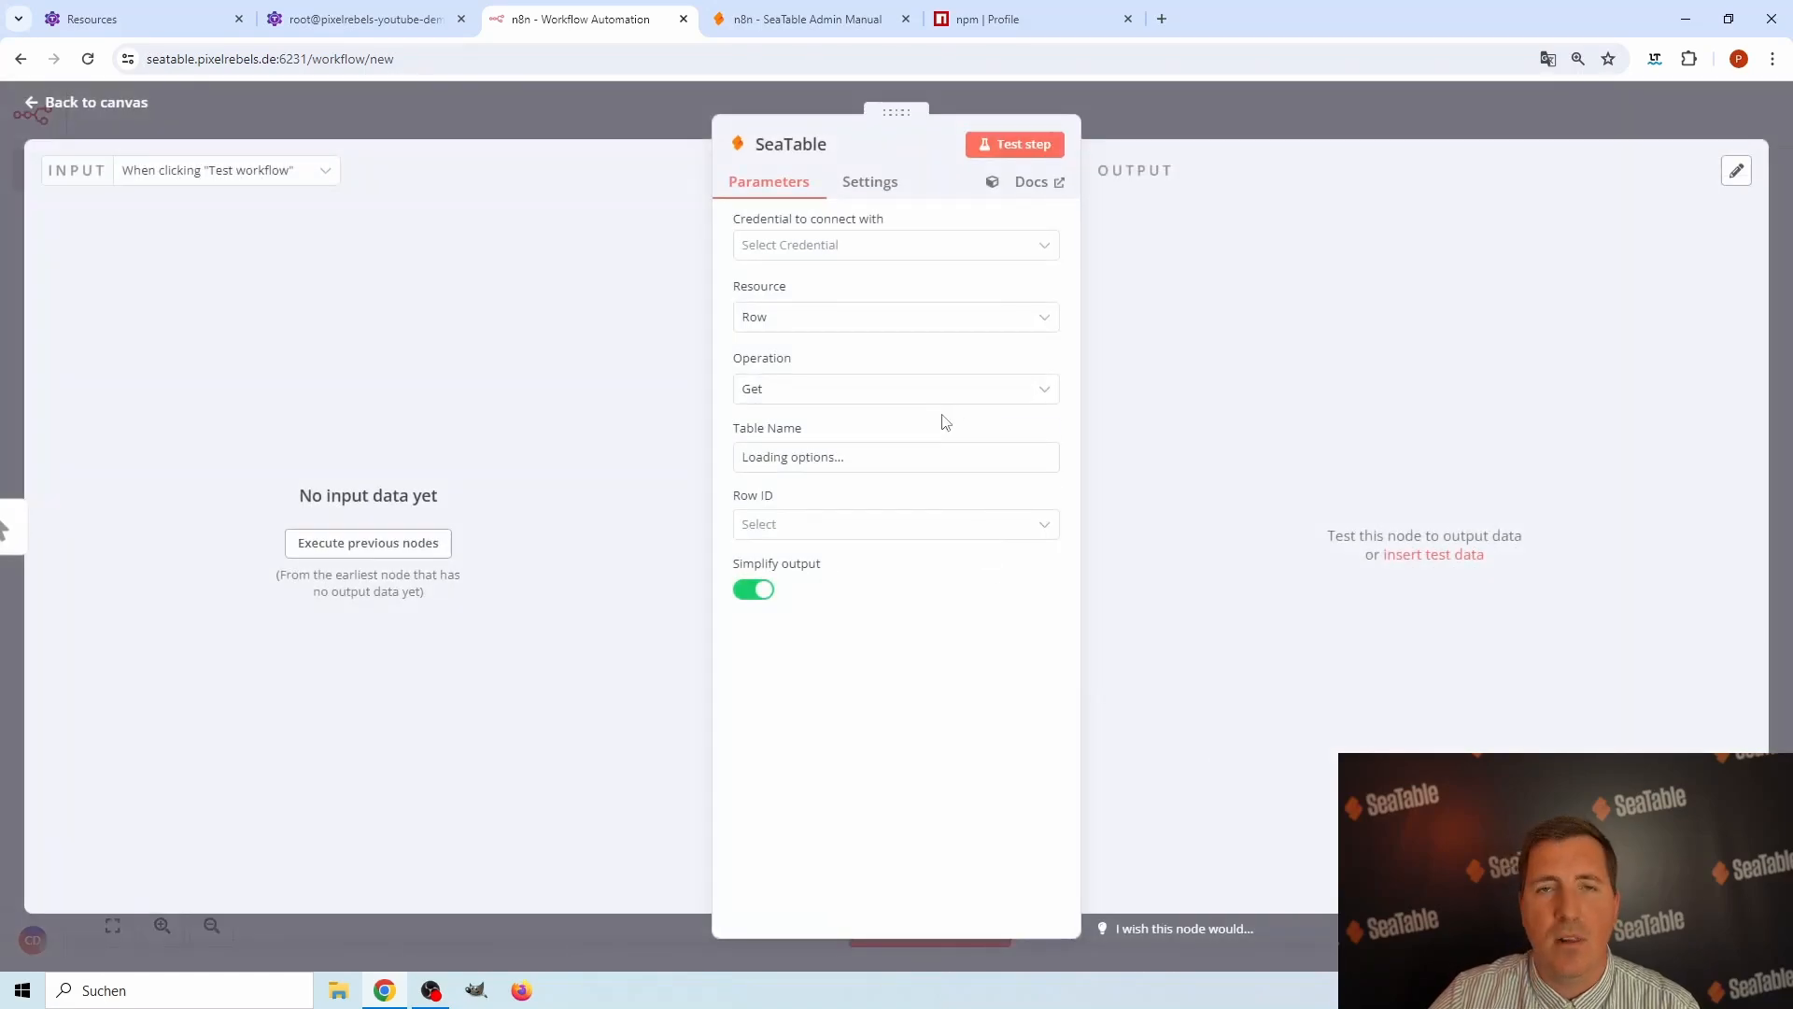
Open the self-hosted SeaTable server at seatable.pixelrebels.de in a new browser tab.
click(847, 248)
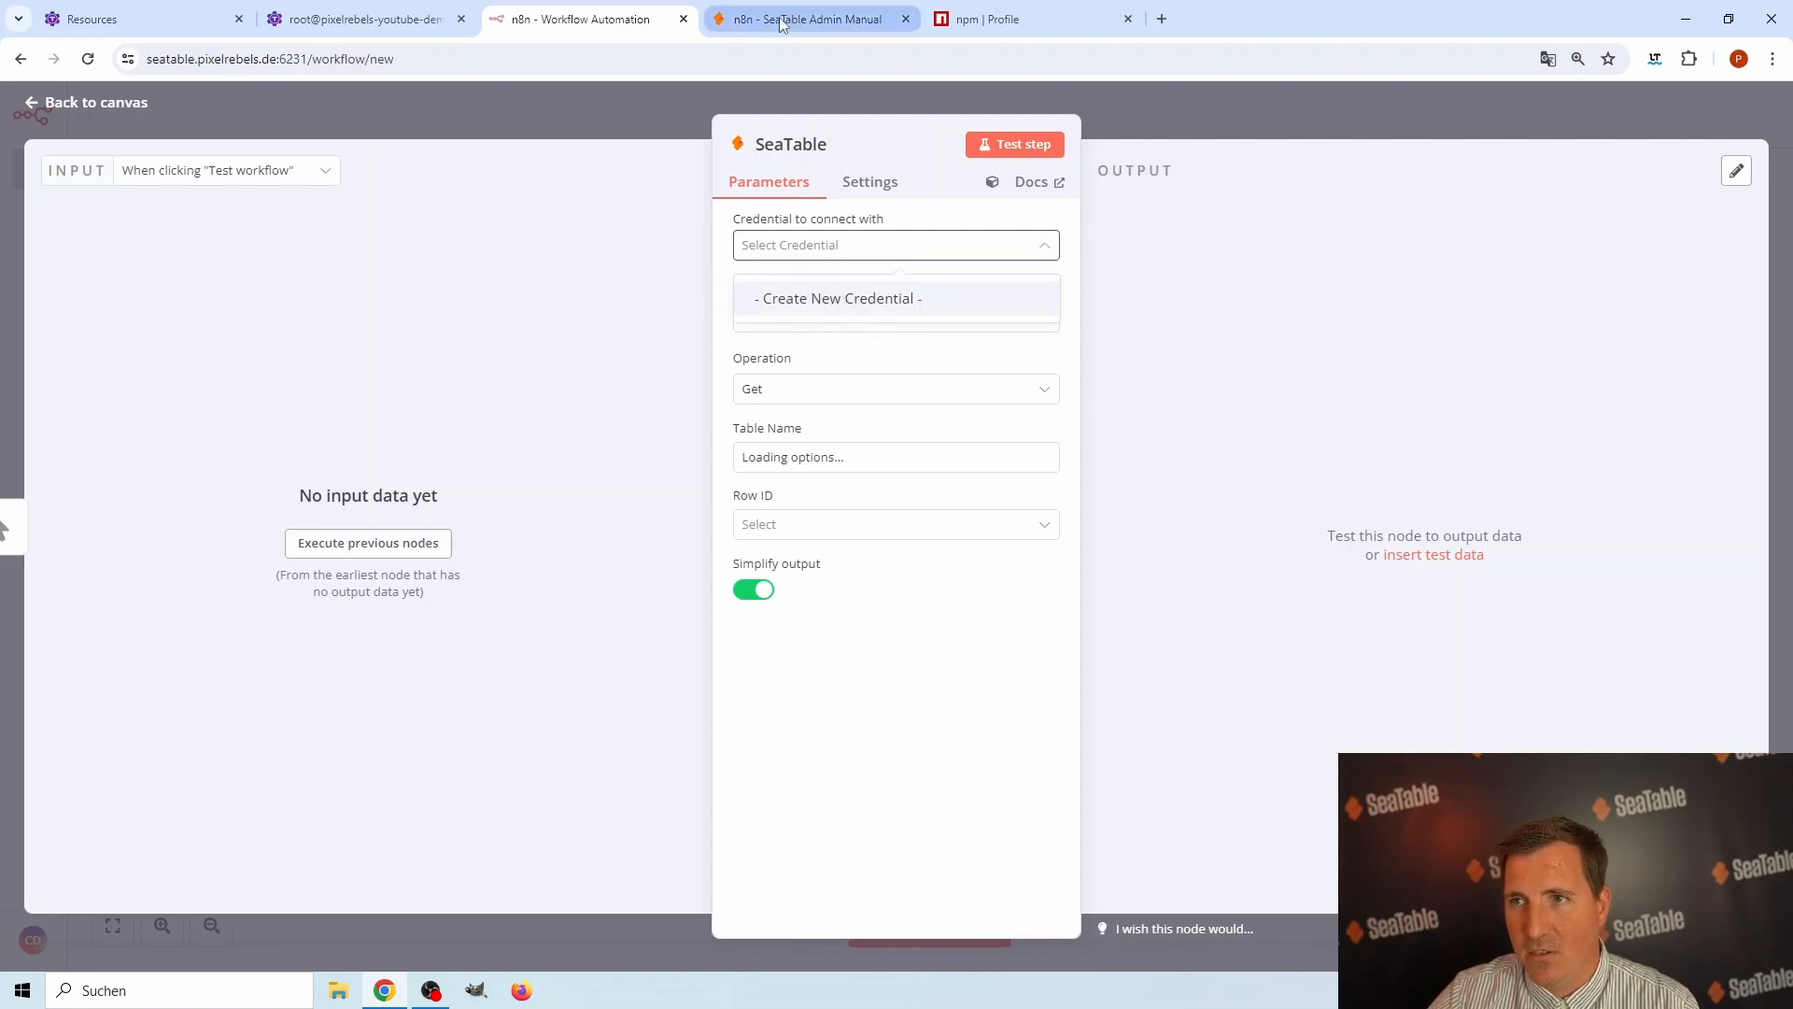
click(803, 19)
click(678, 62)
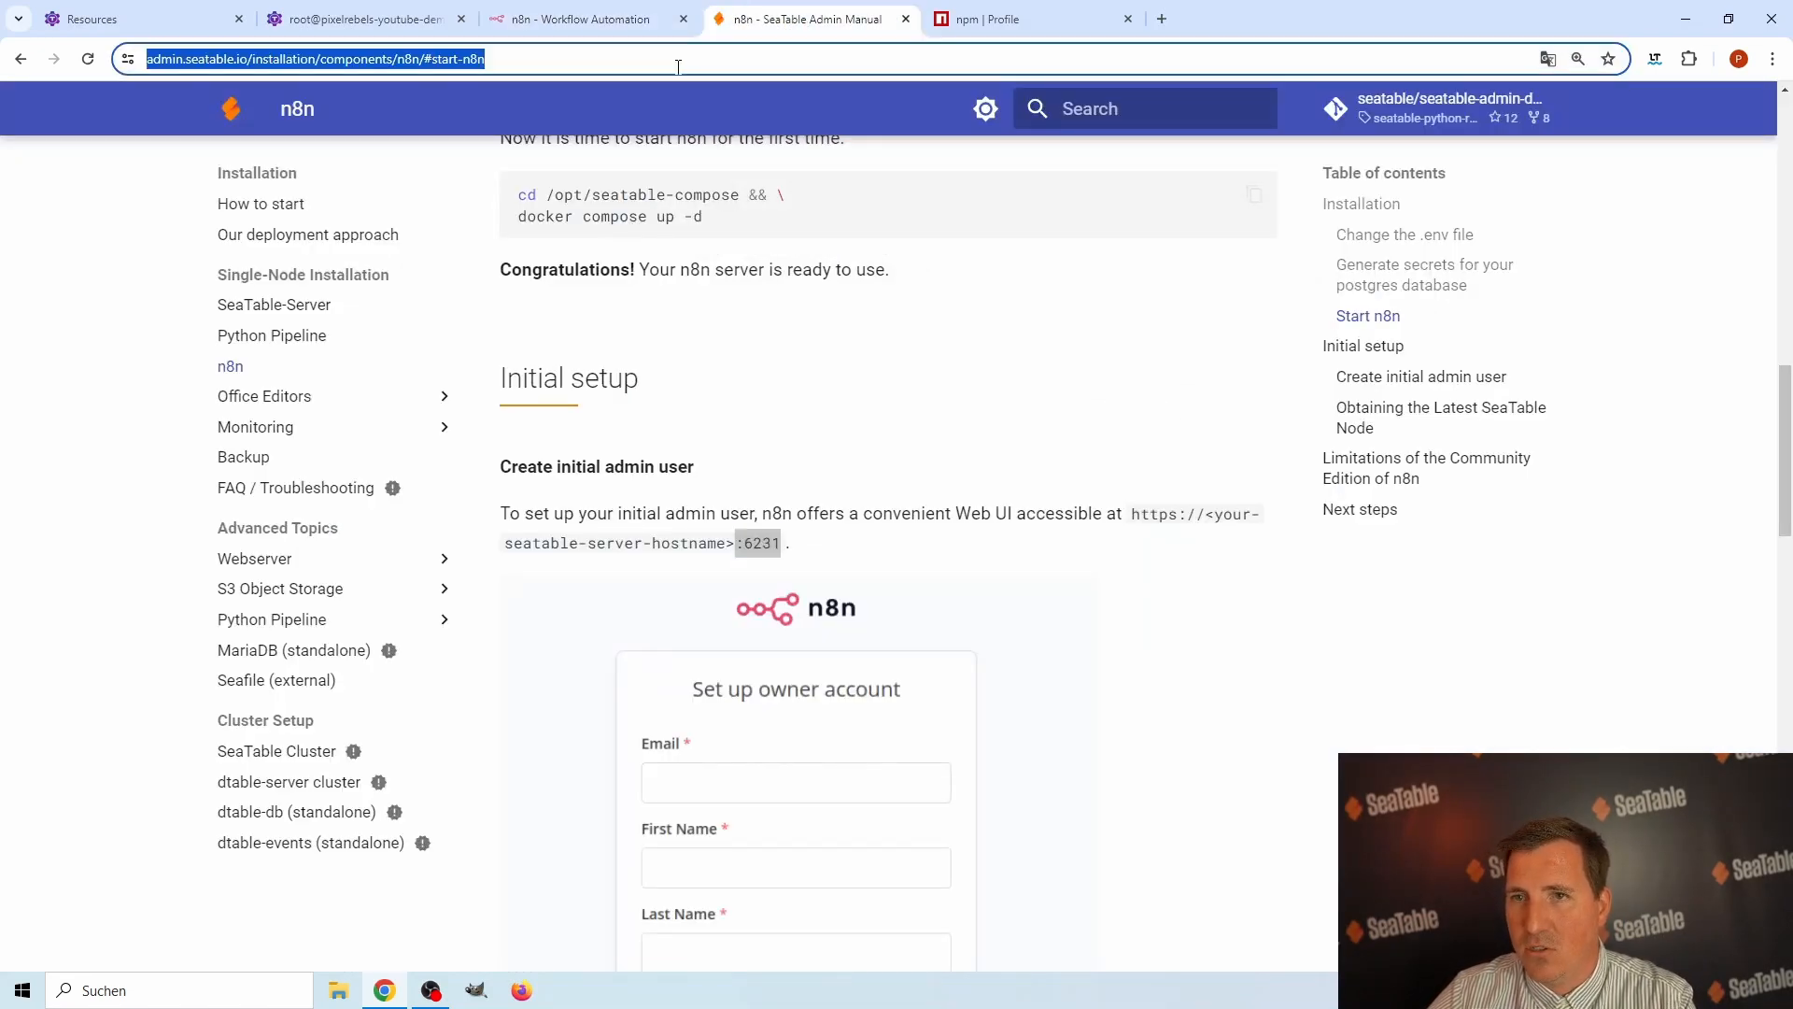
click(1163, 20)
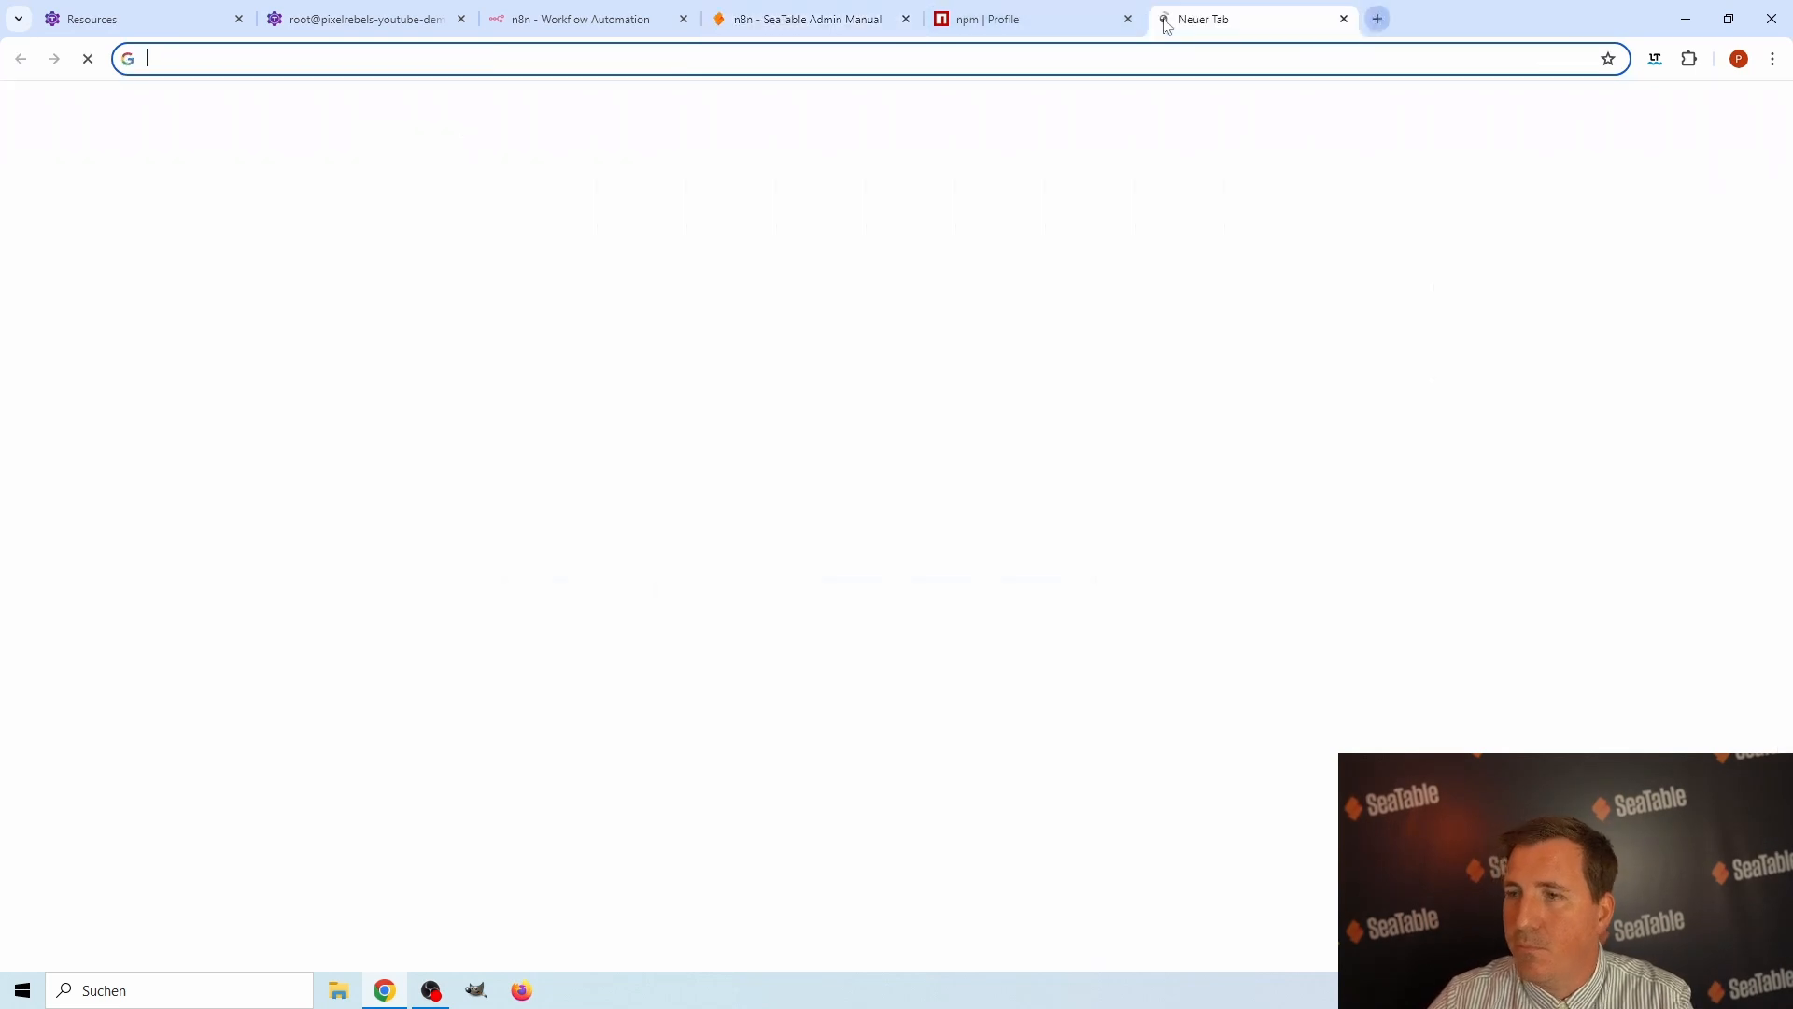
text(seatab)
key(Return)
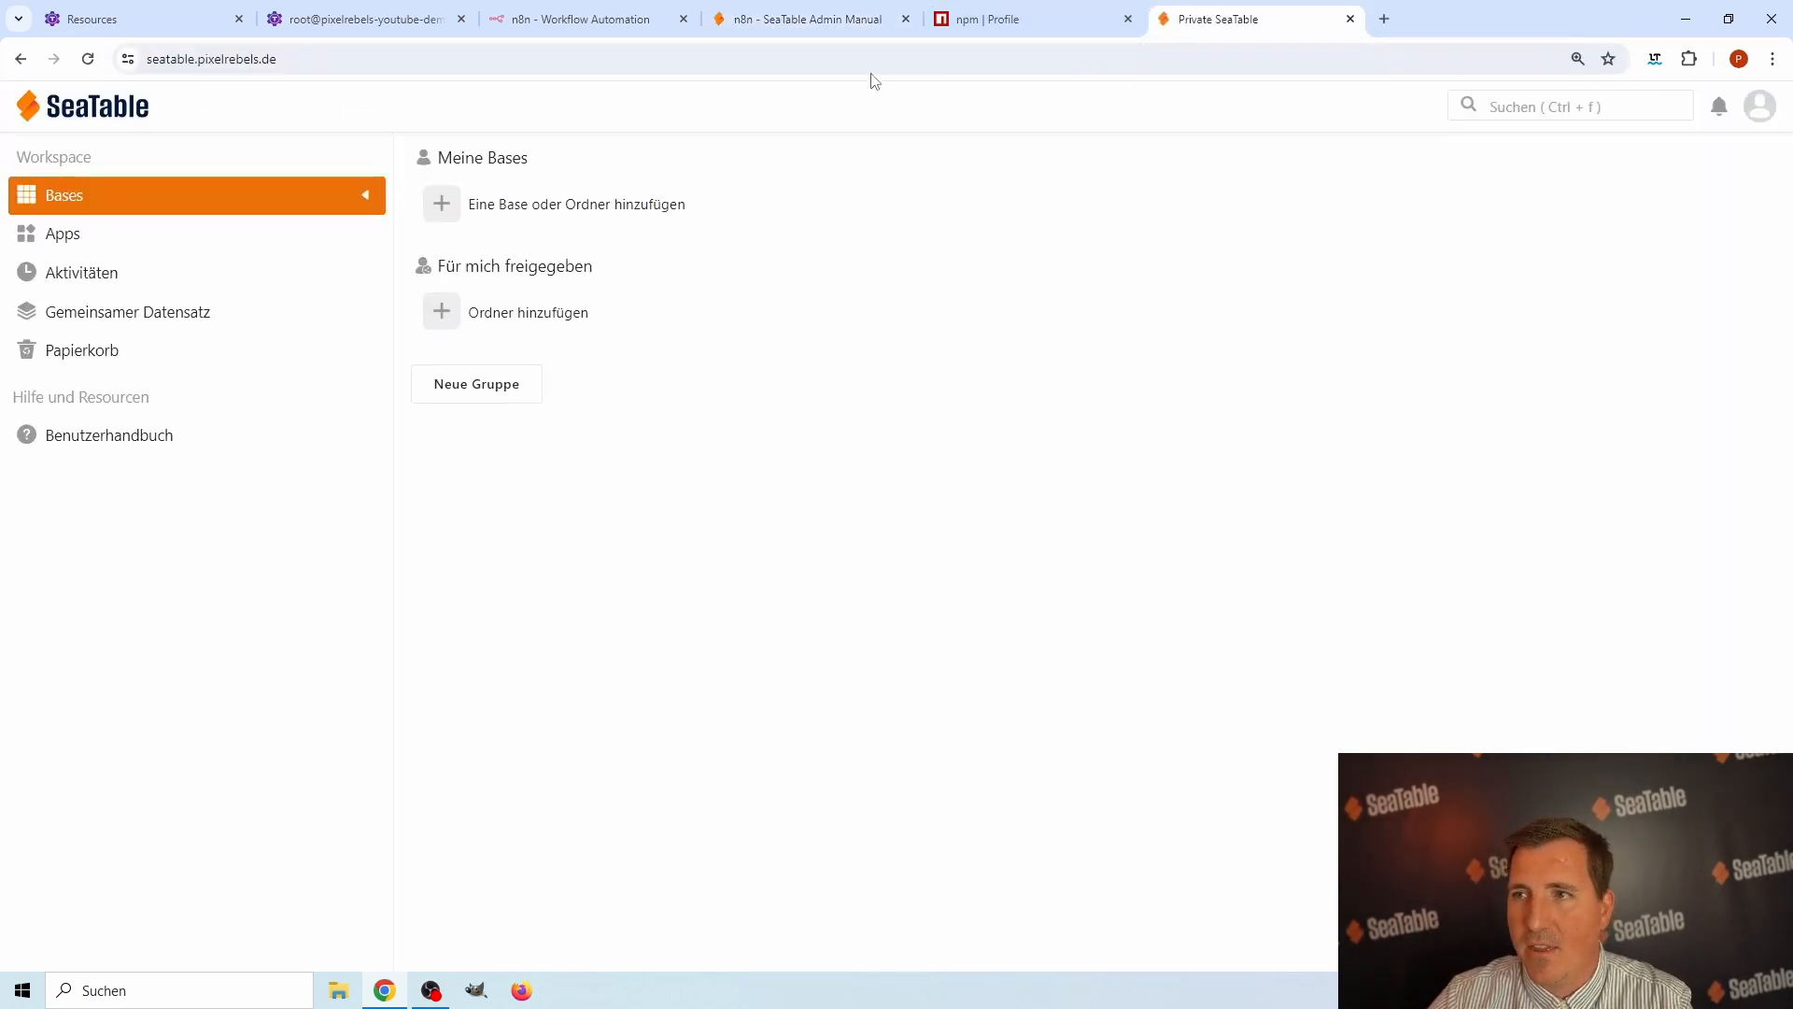
Create a new base under Meine Bases, keeping the default name Unbenannte Base.
click(550, 207)
click(536, 247)
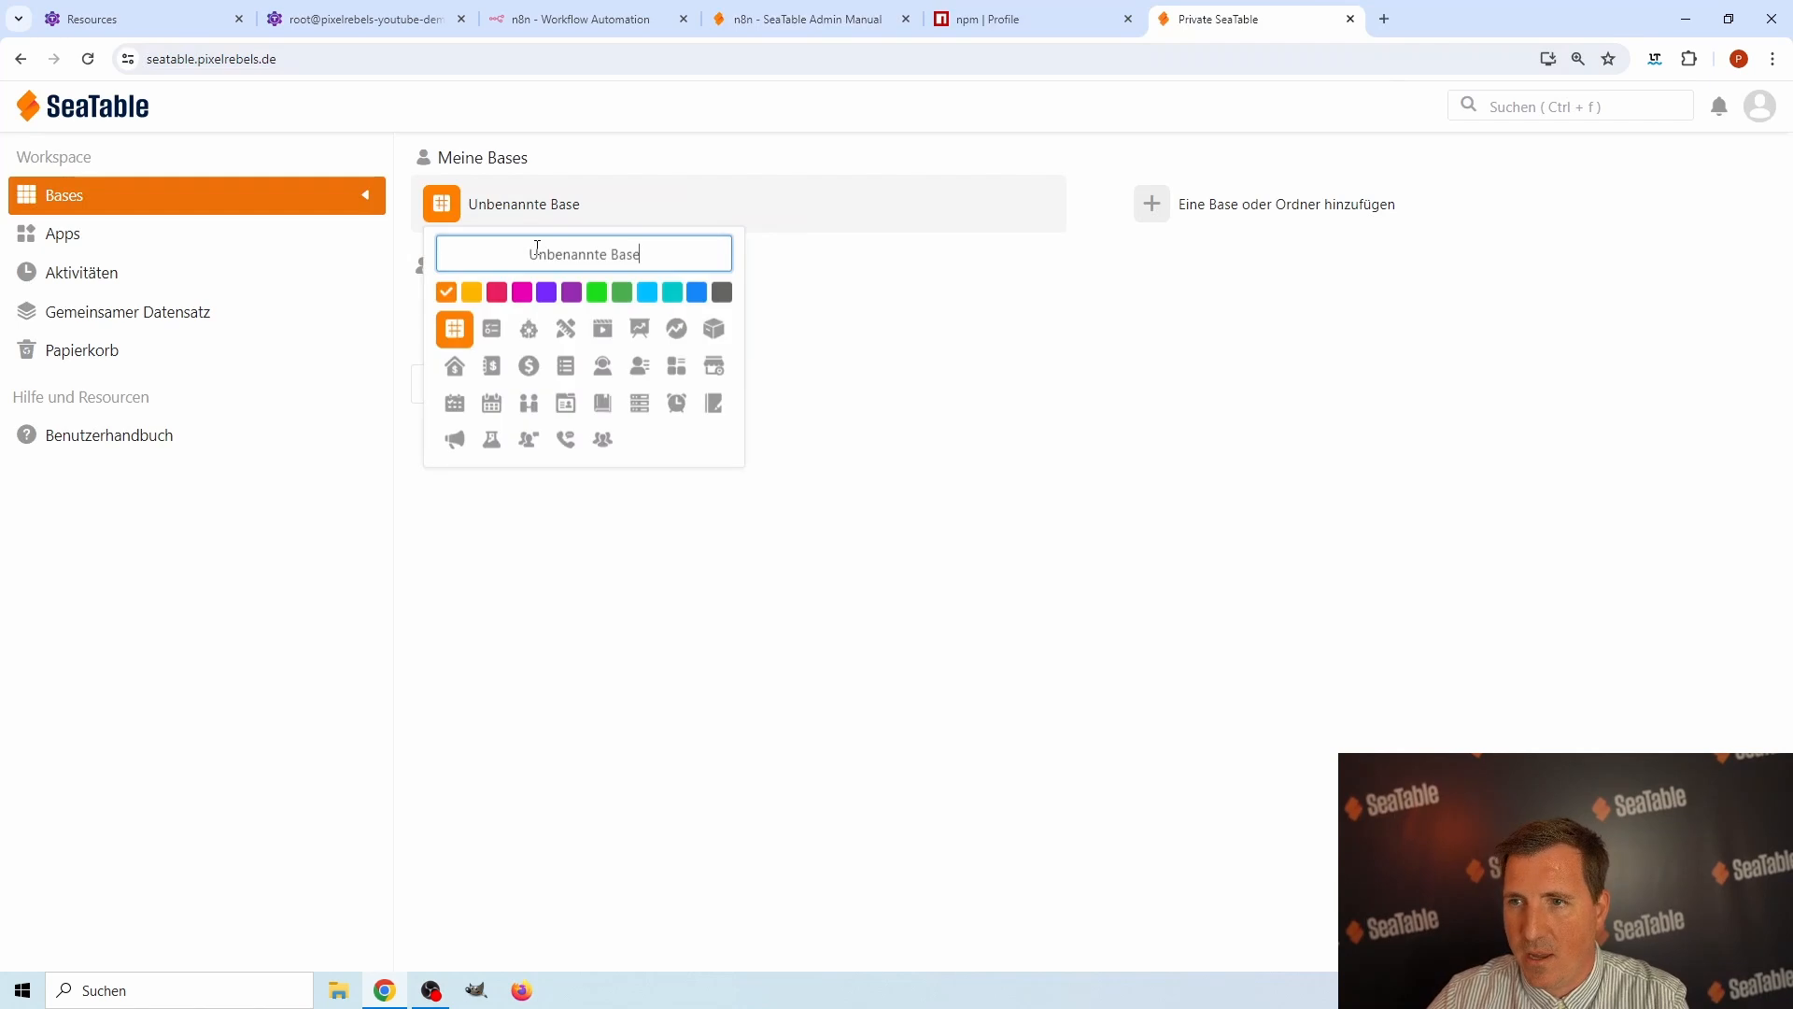
key(Return)
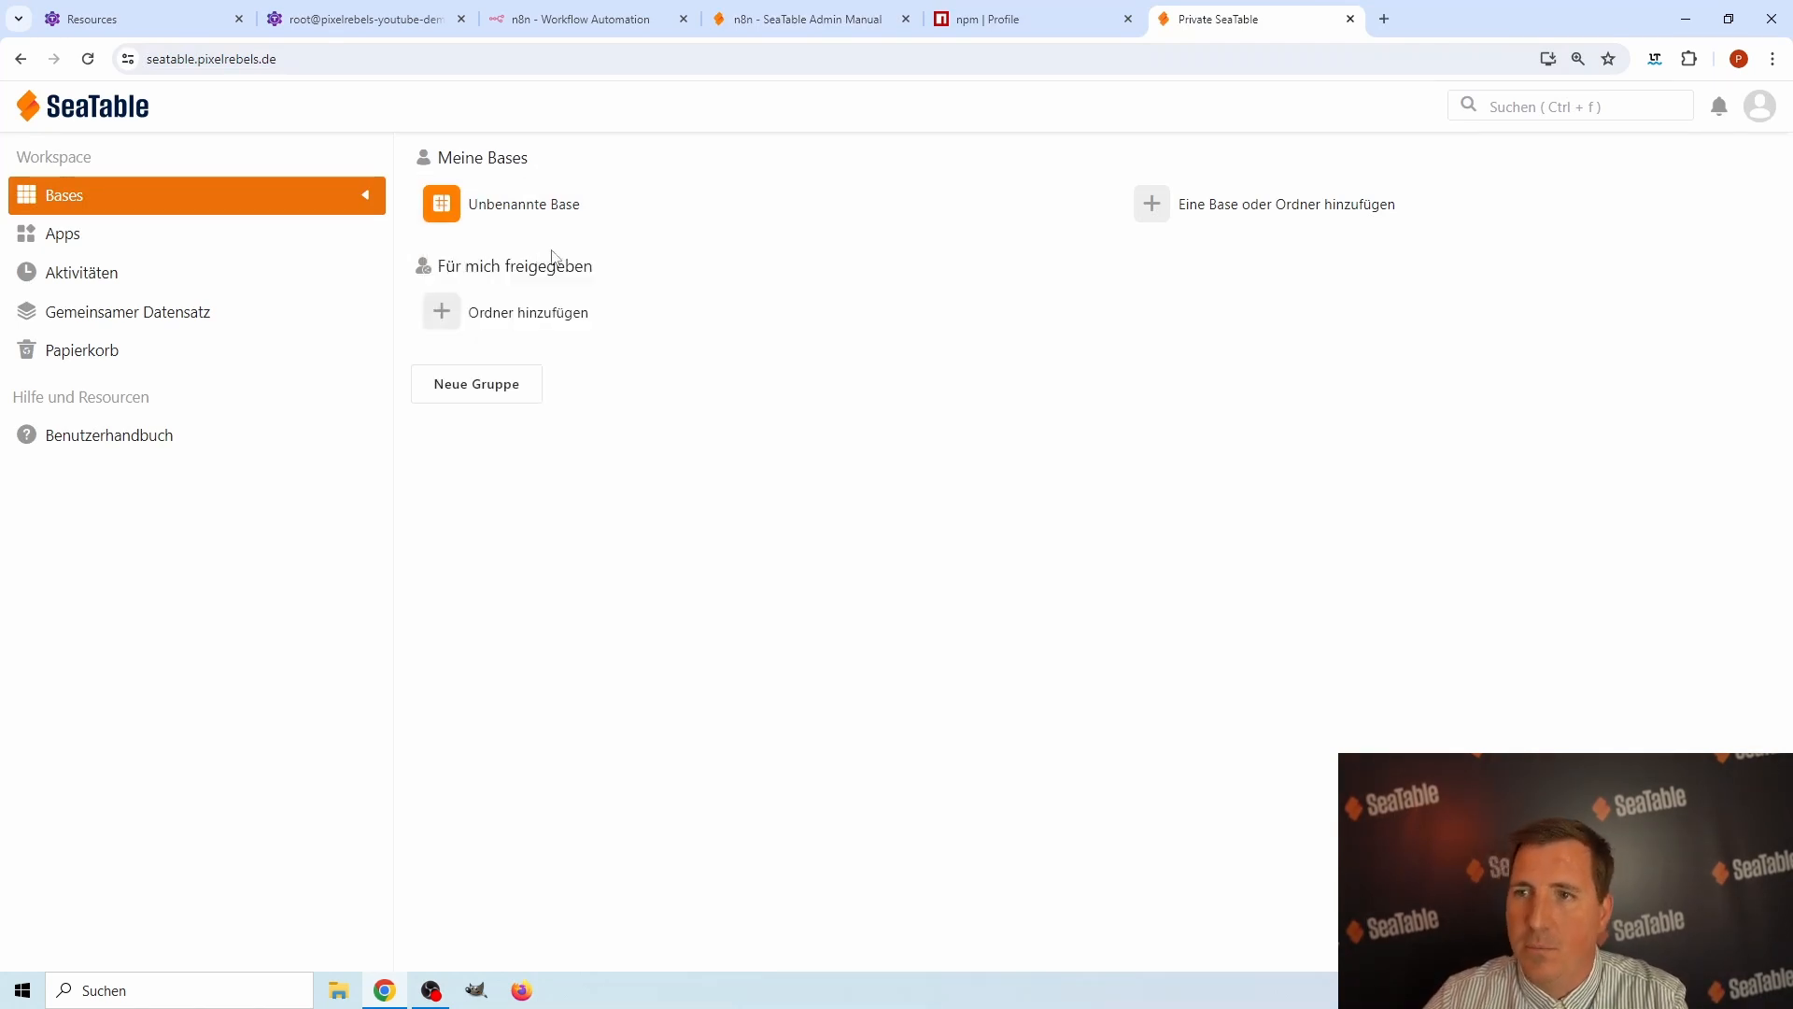
Open Unbenannte Base, enter 1, 2 and 3 in the Name column of Table1's first three rows, and return to the base overview.
click(540, 207)
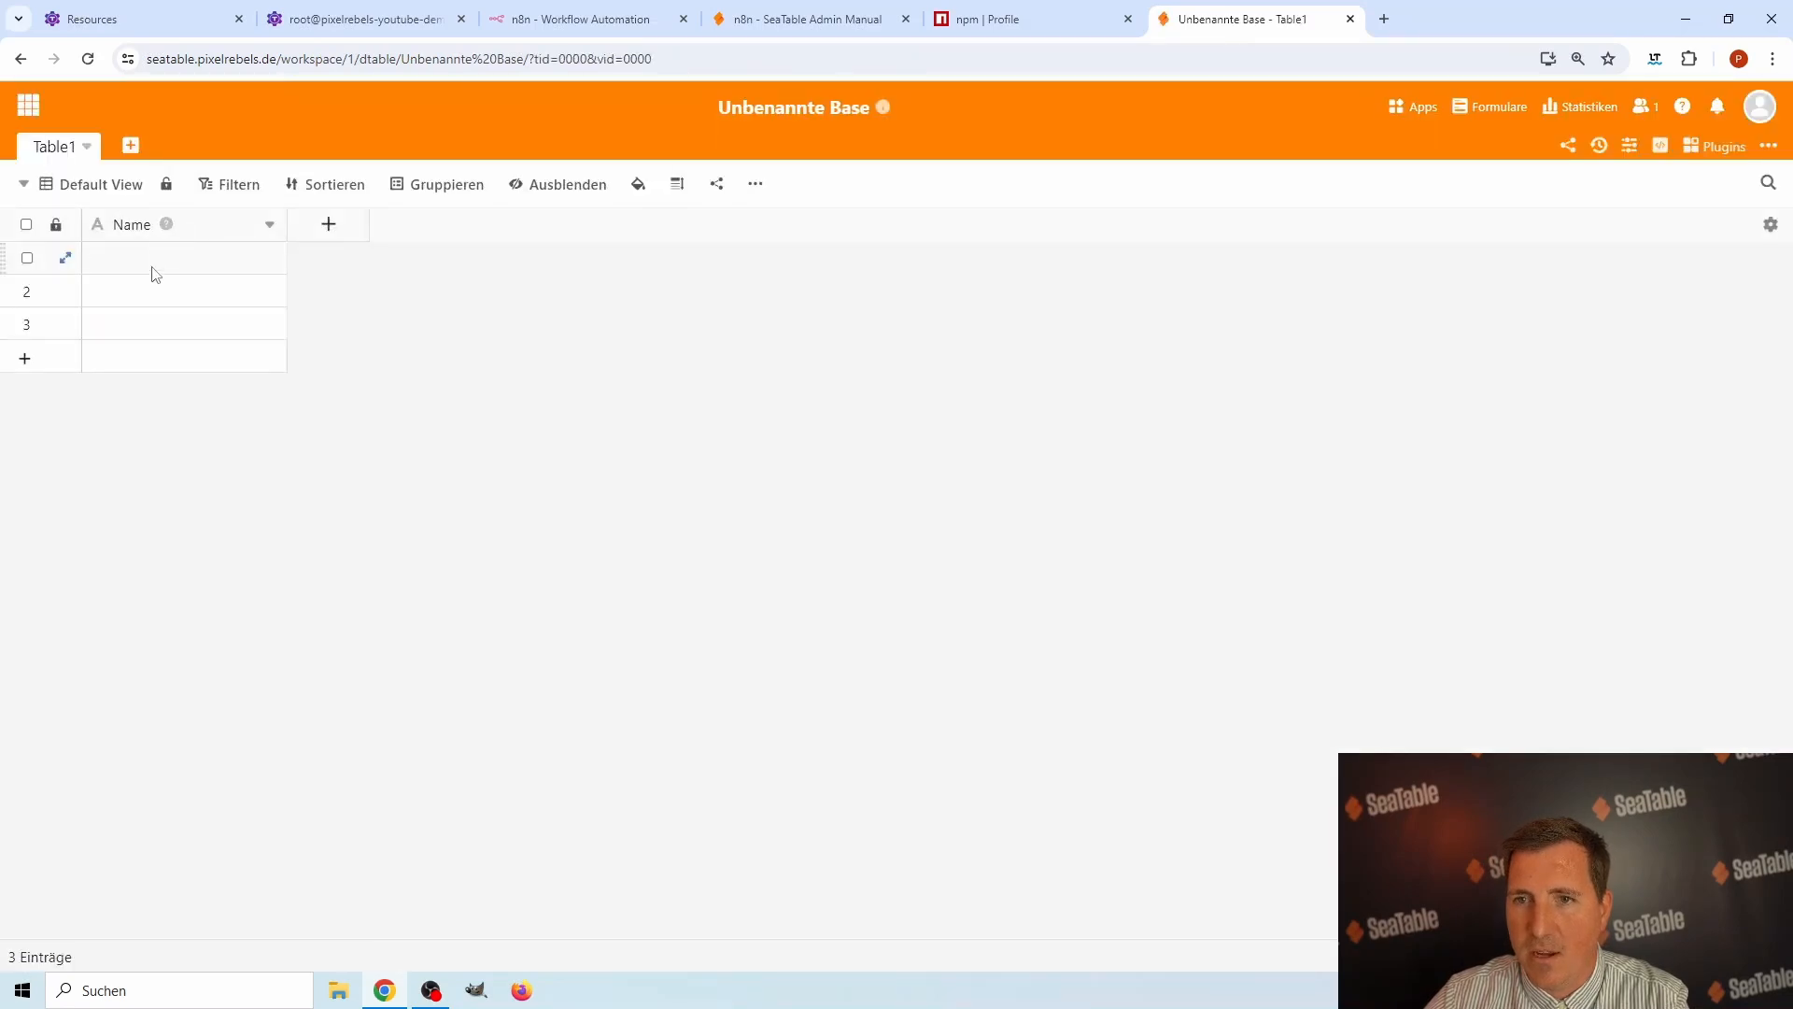
click(154, 266)
text(1)
click(154, 293)
text(2)
click(155, 323)
text(3)
click(342, 328)
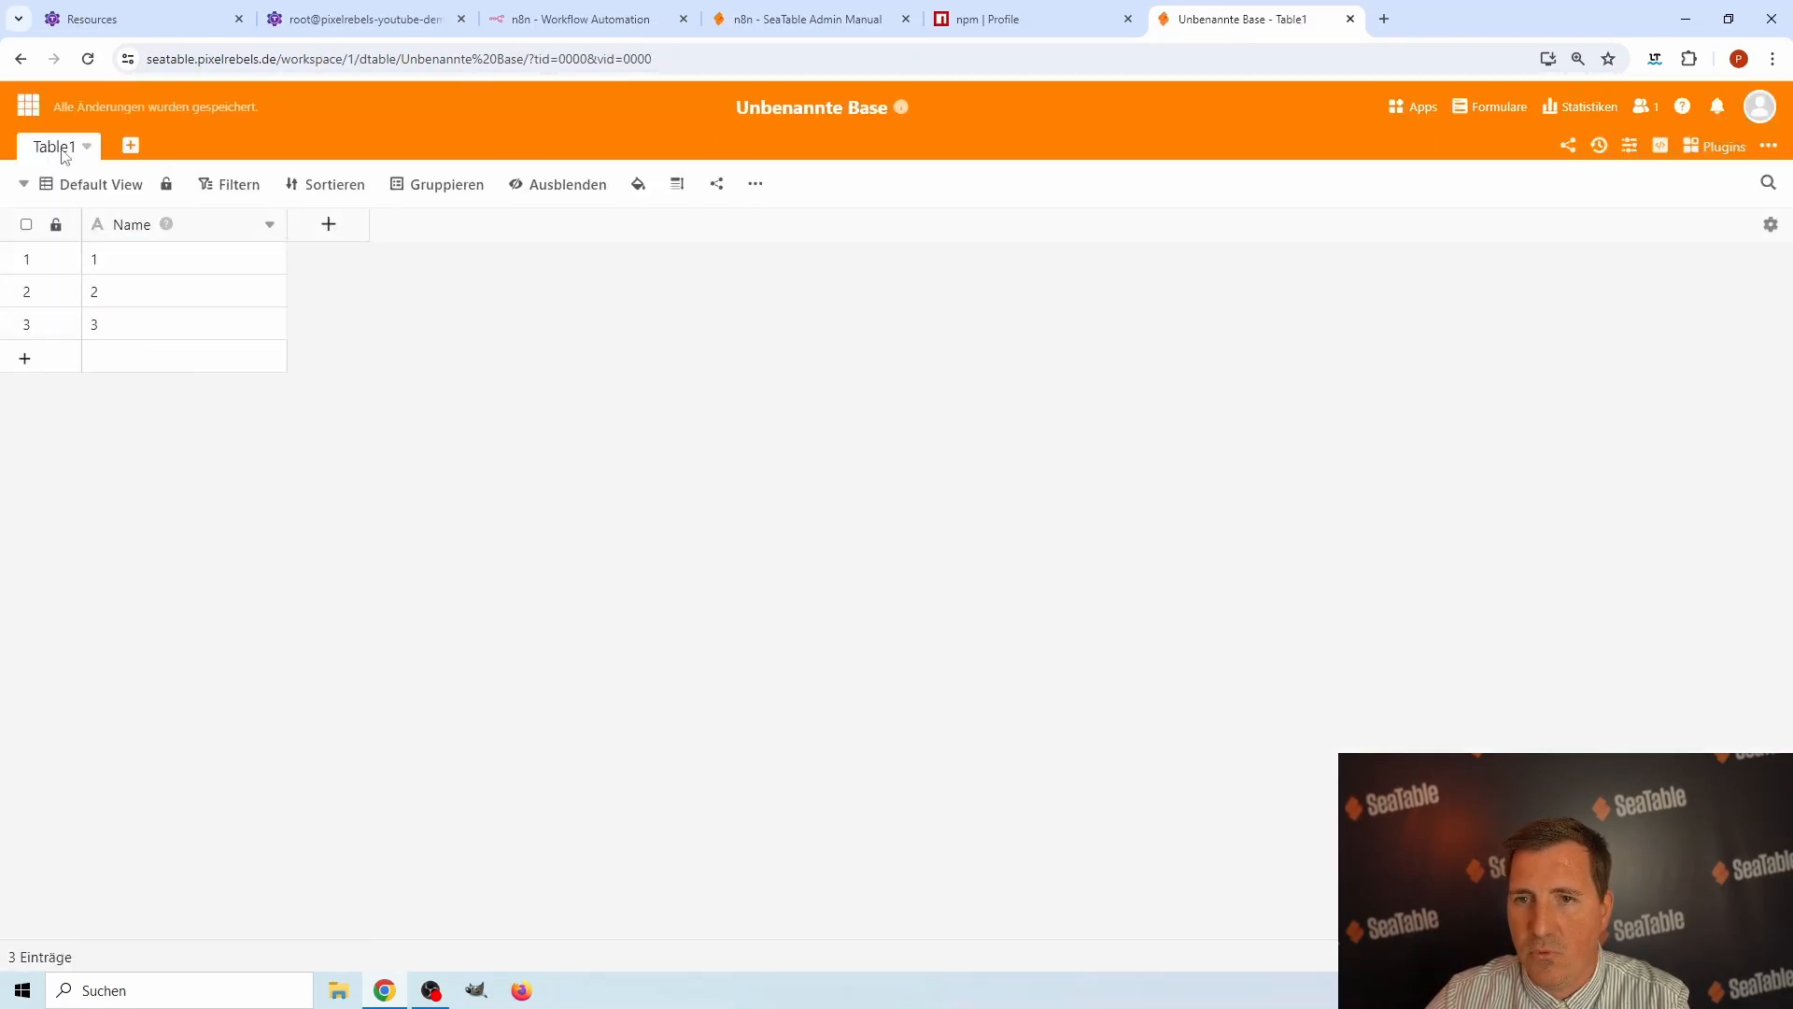
click(28, 105)
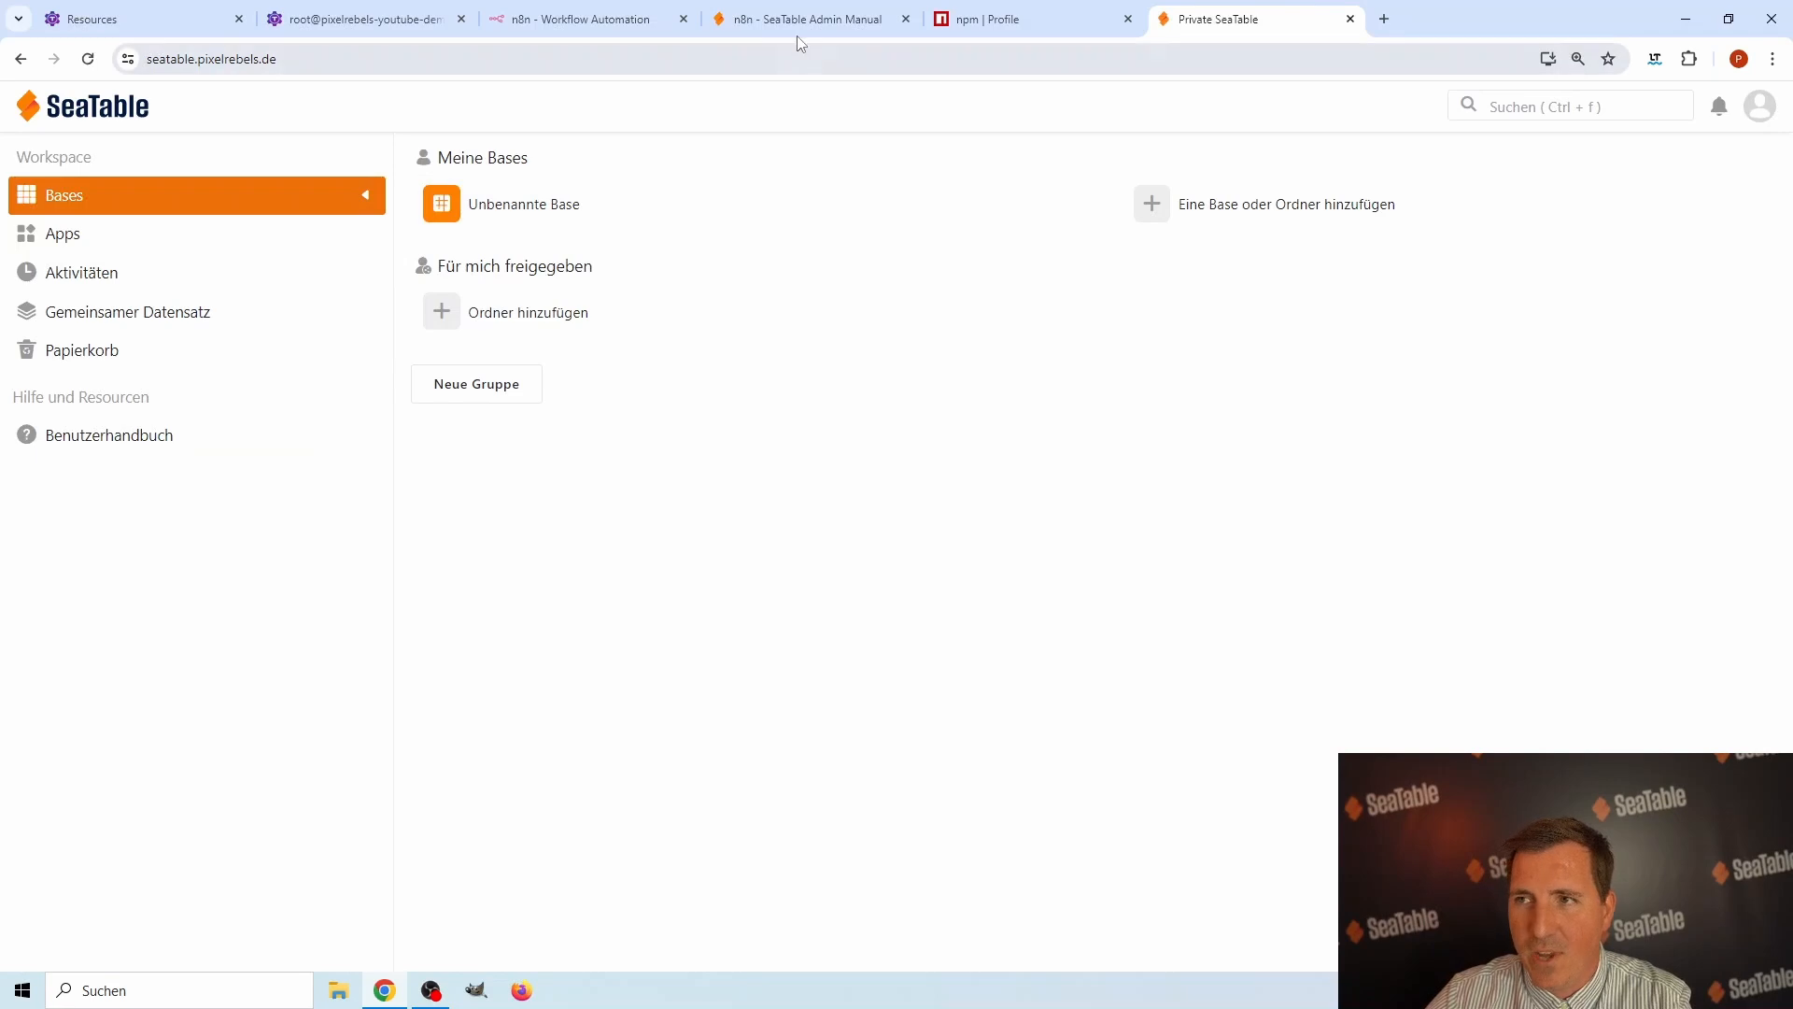
click(875, 26)
click(565, 22)
click(816, 247)
click(831, 297)
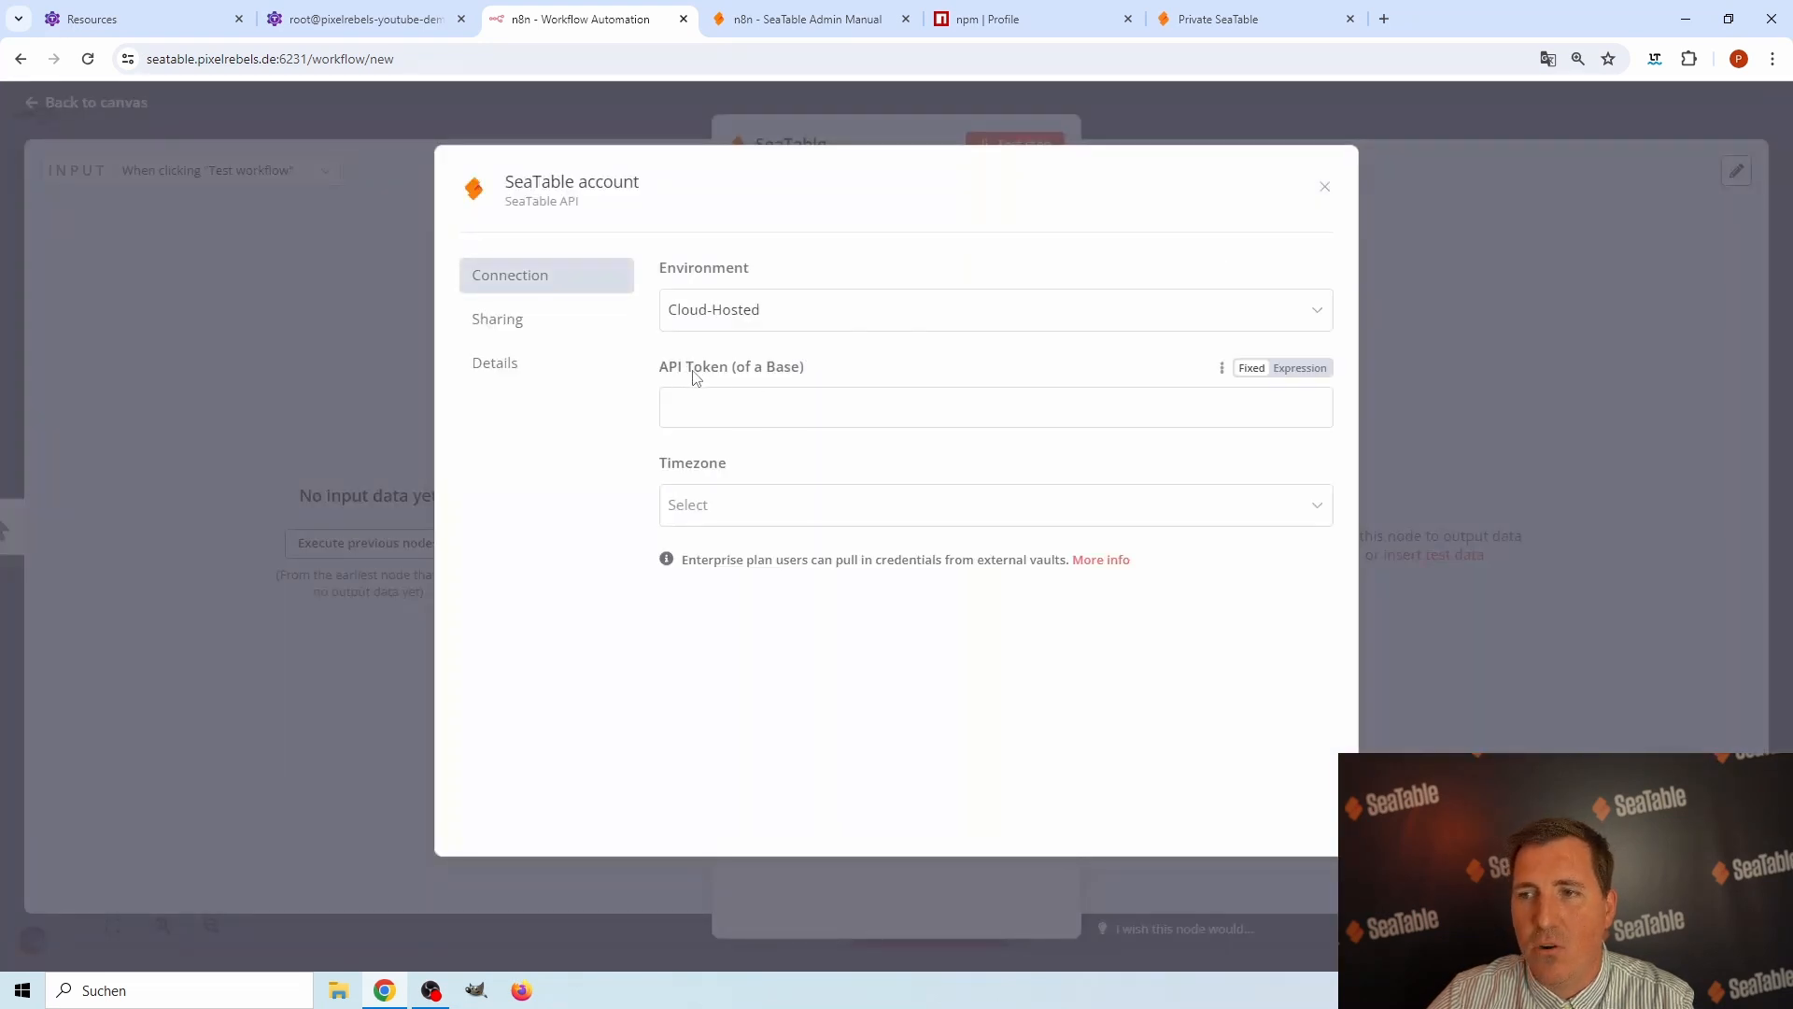
click(745, 312)
click(740, 401)
click(779, 416)
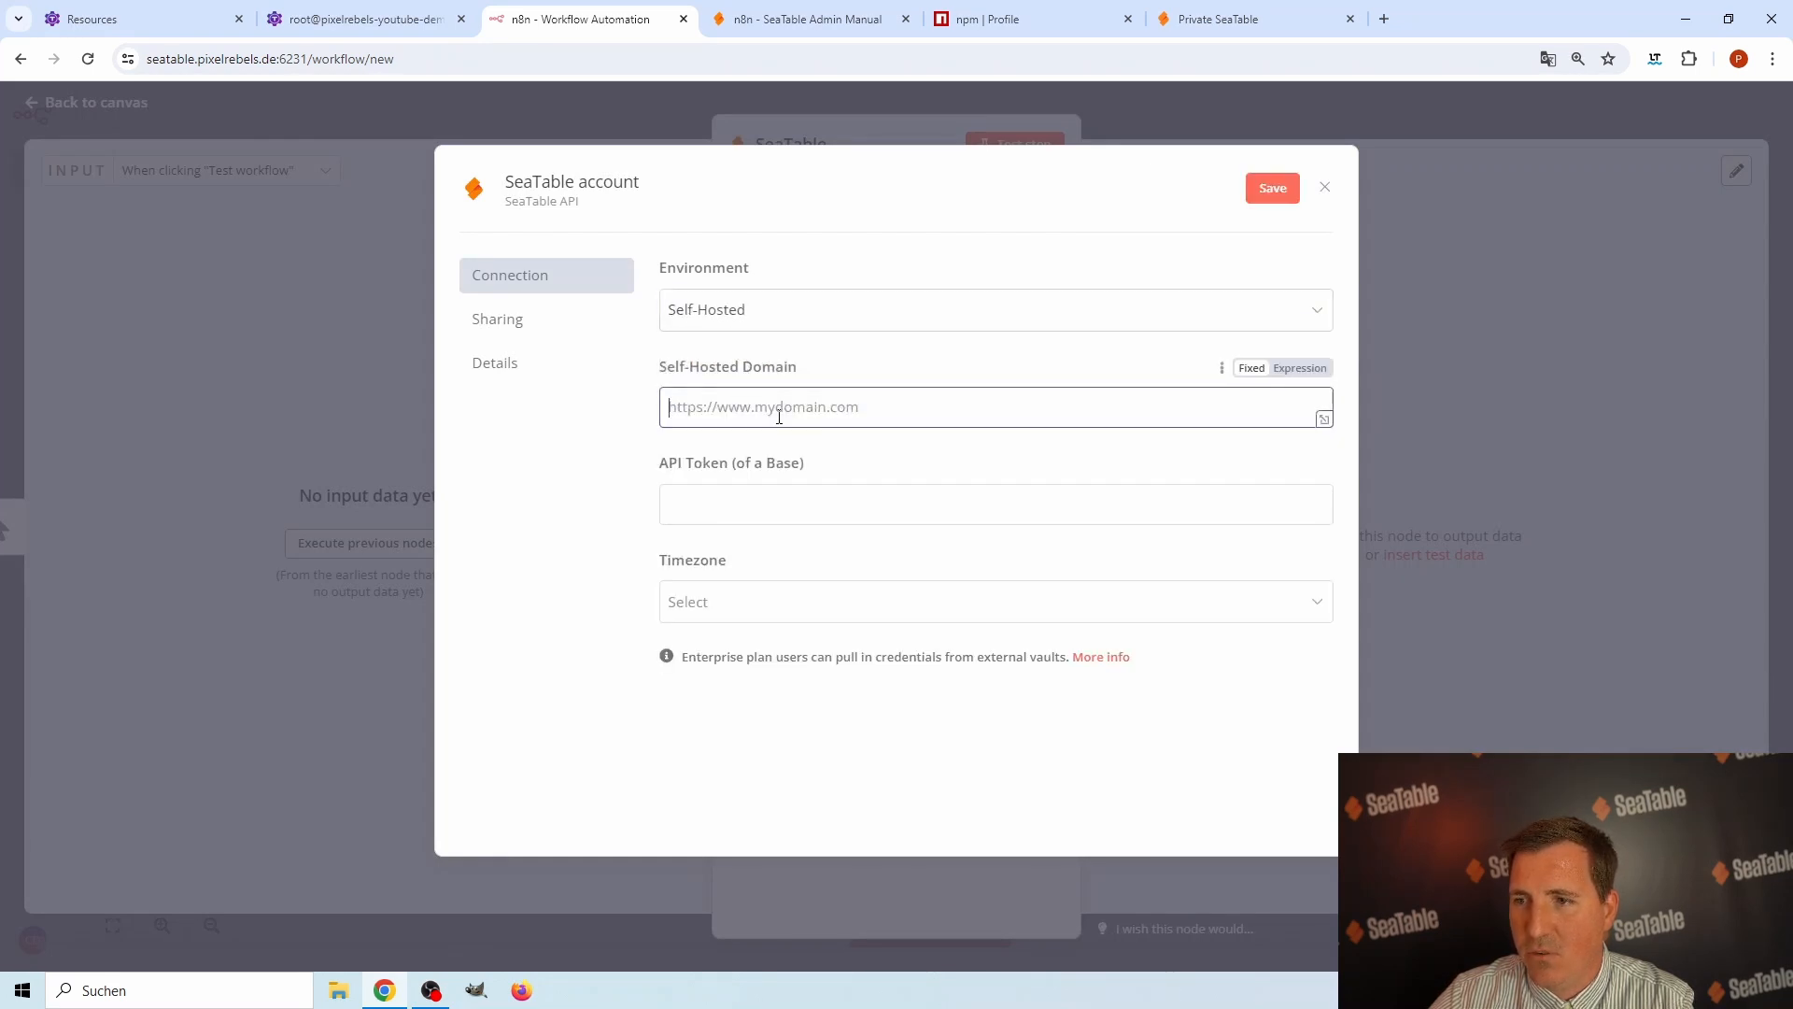
text(https://seatable.pixelrebels.de)
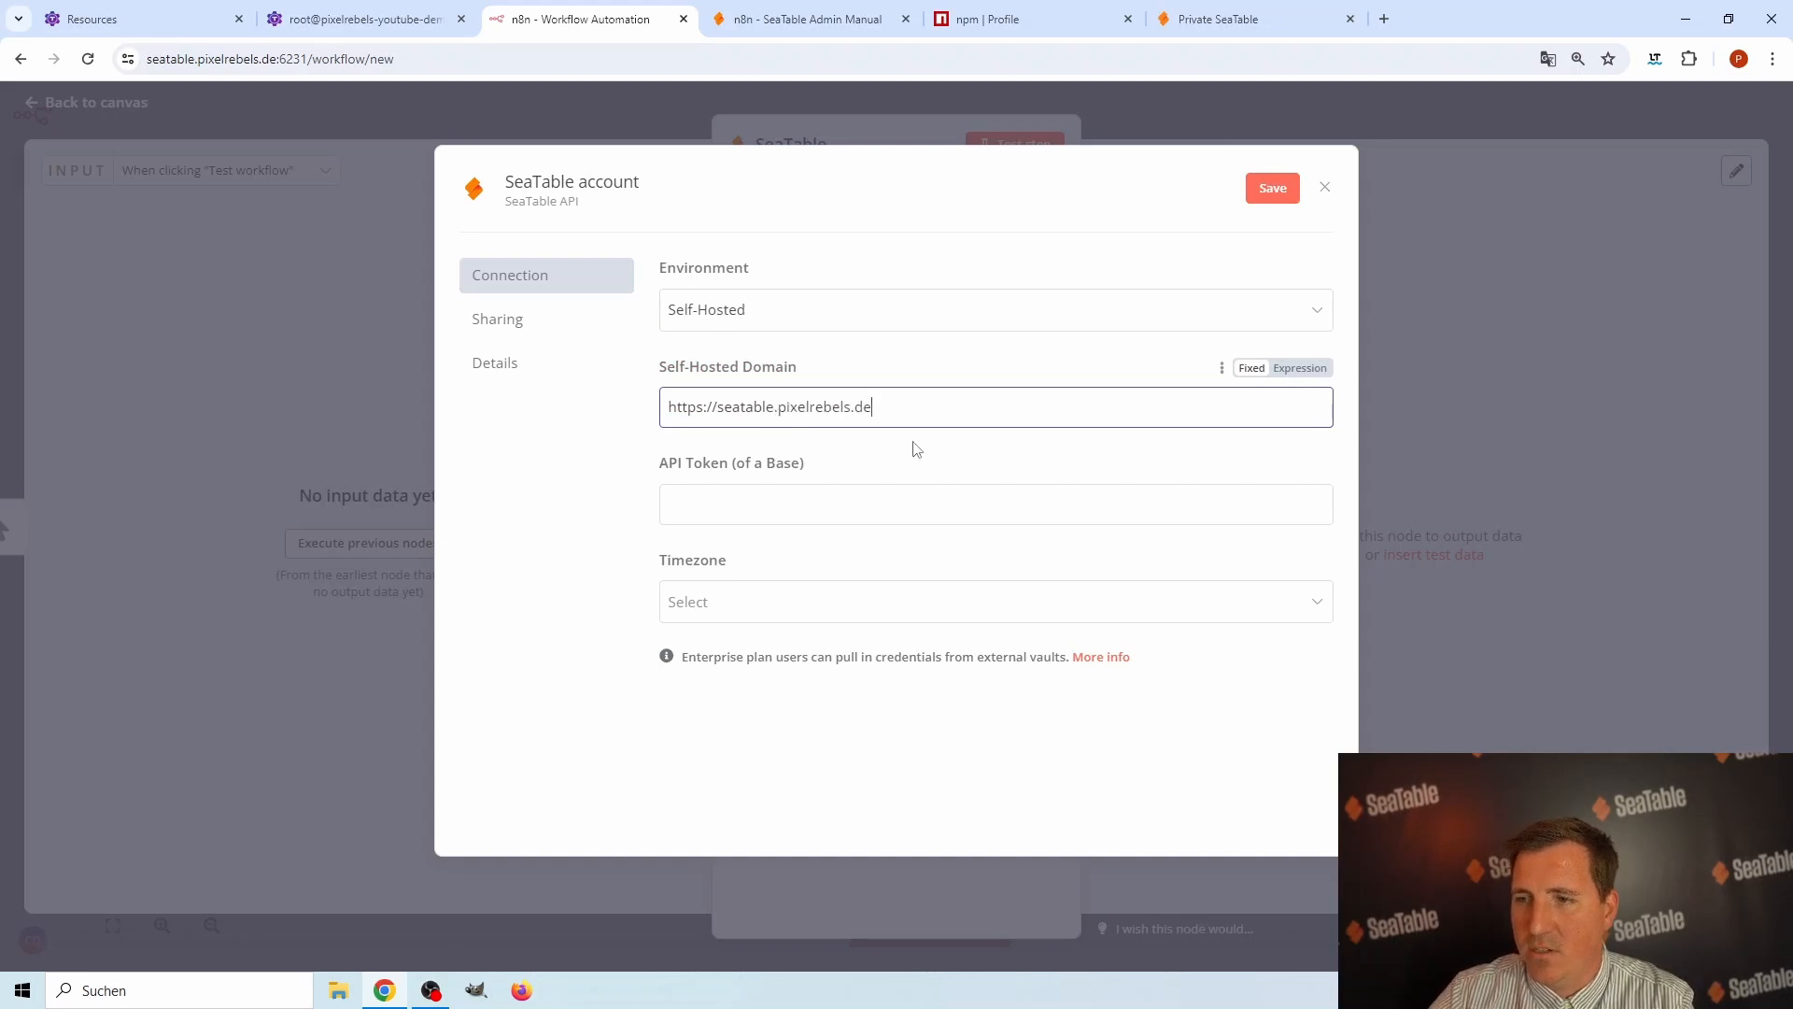
In SeaTable, create an API token for Unbenannte Base with the app name n8n and read and write permission.
click(1202, 25)
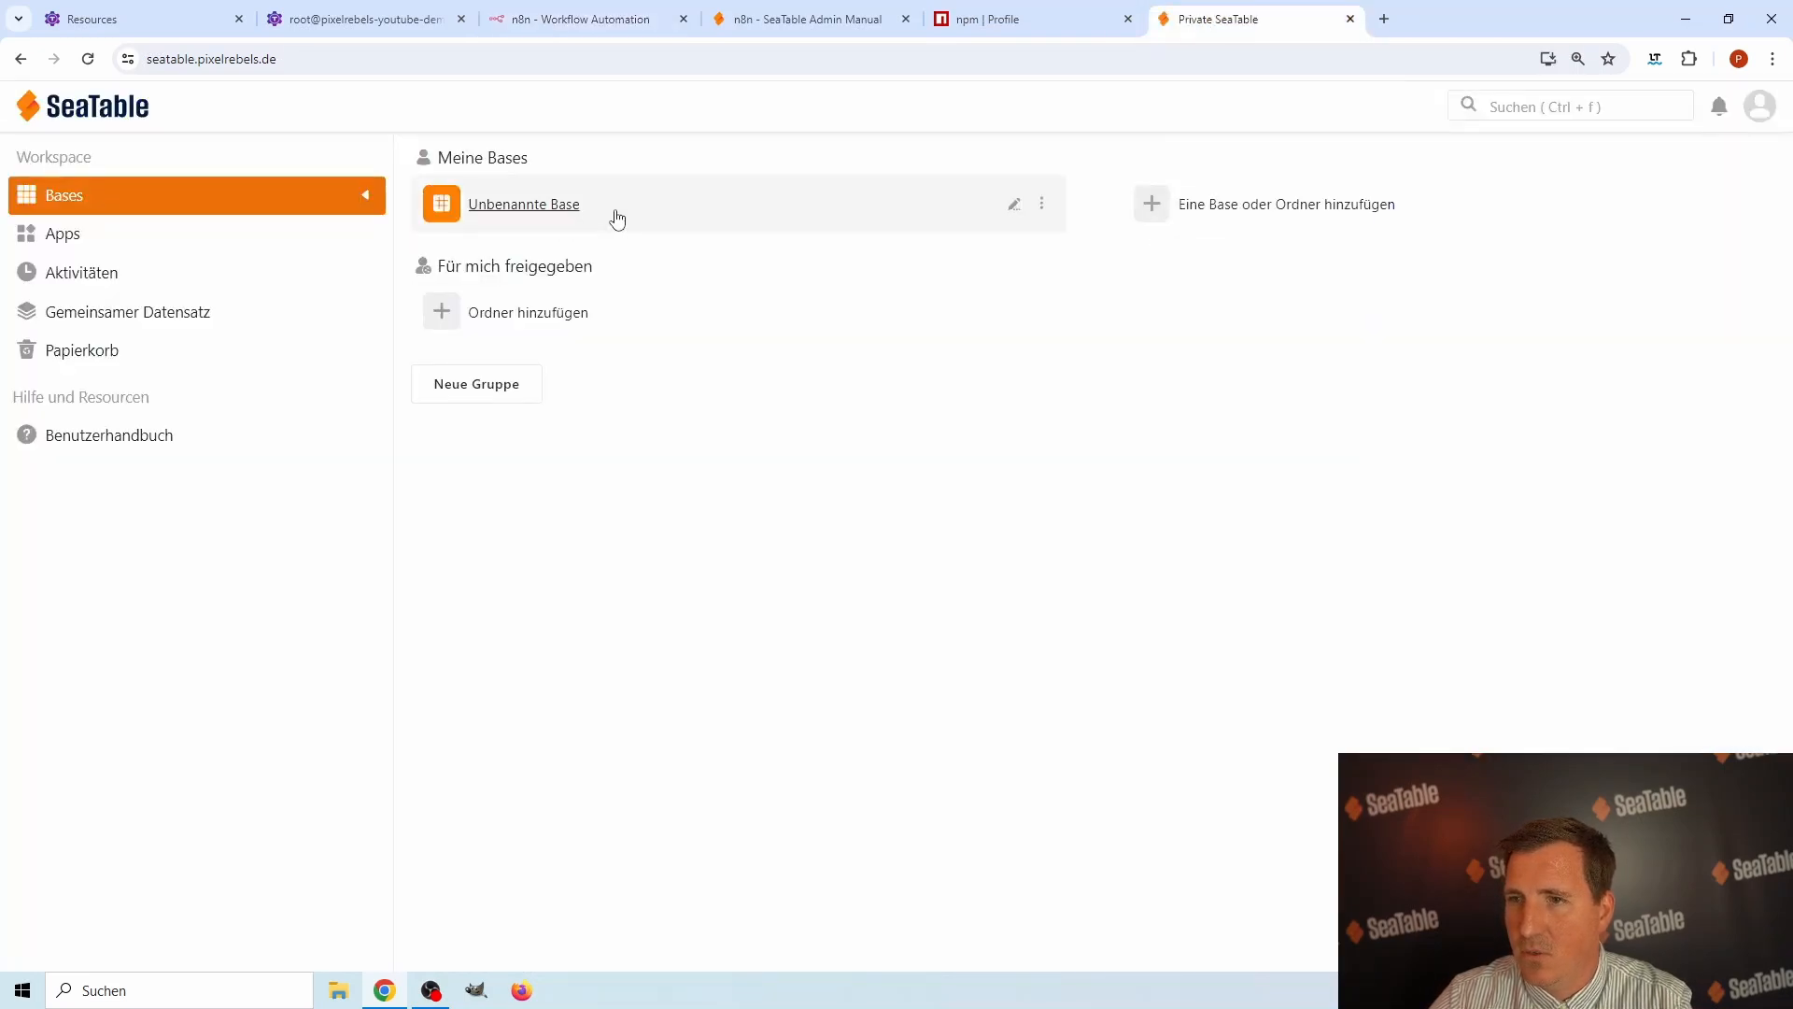
click(1042, 207)
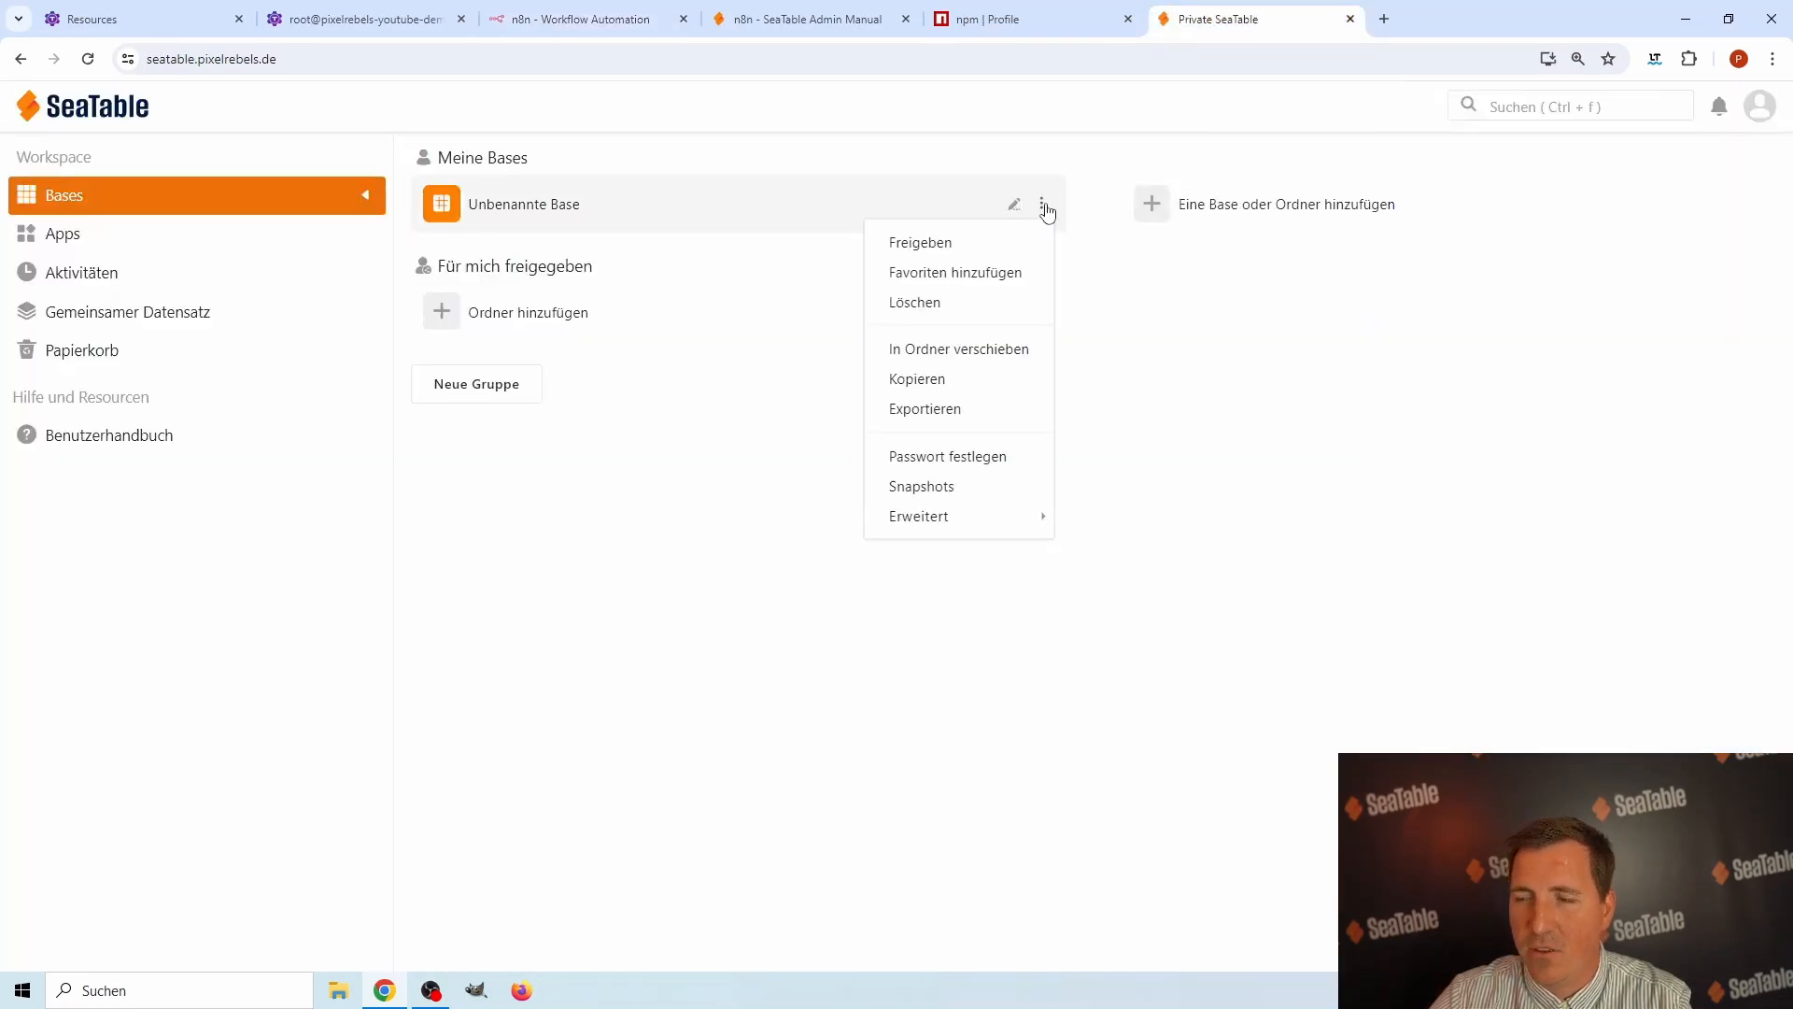
mouse_move(945, 515)
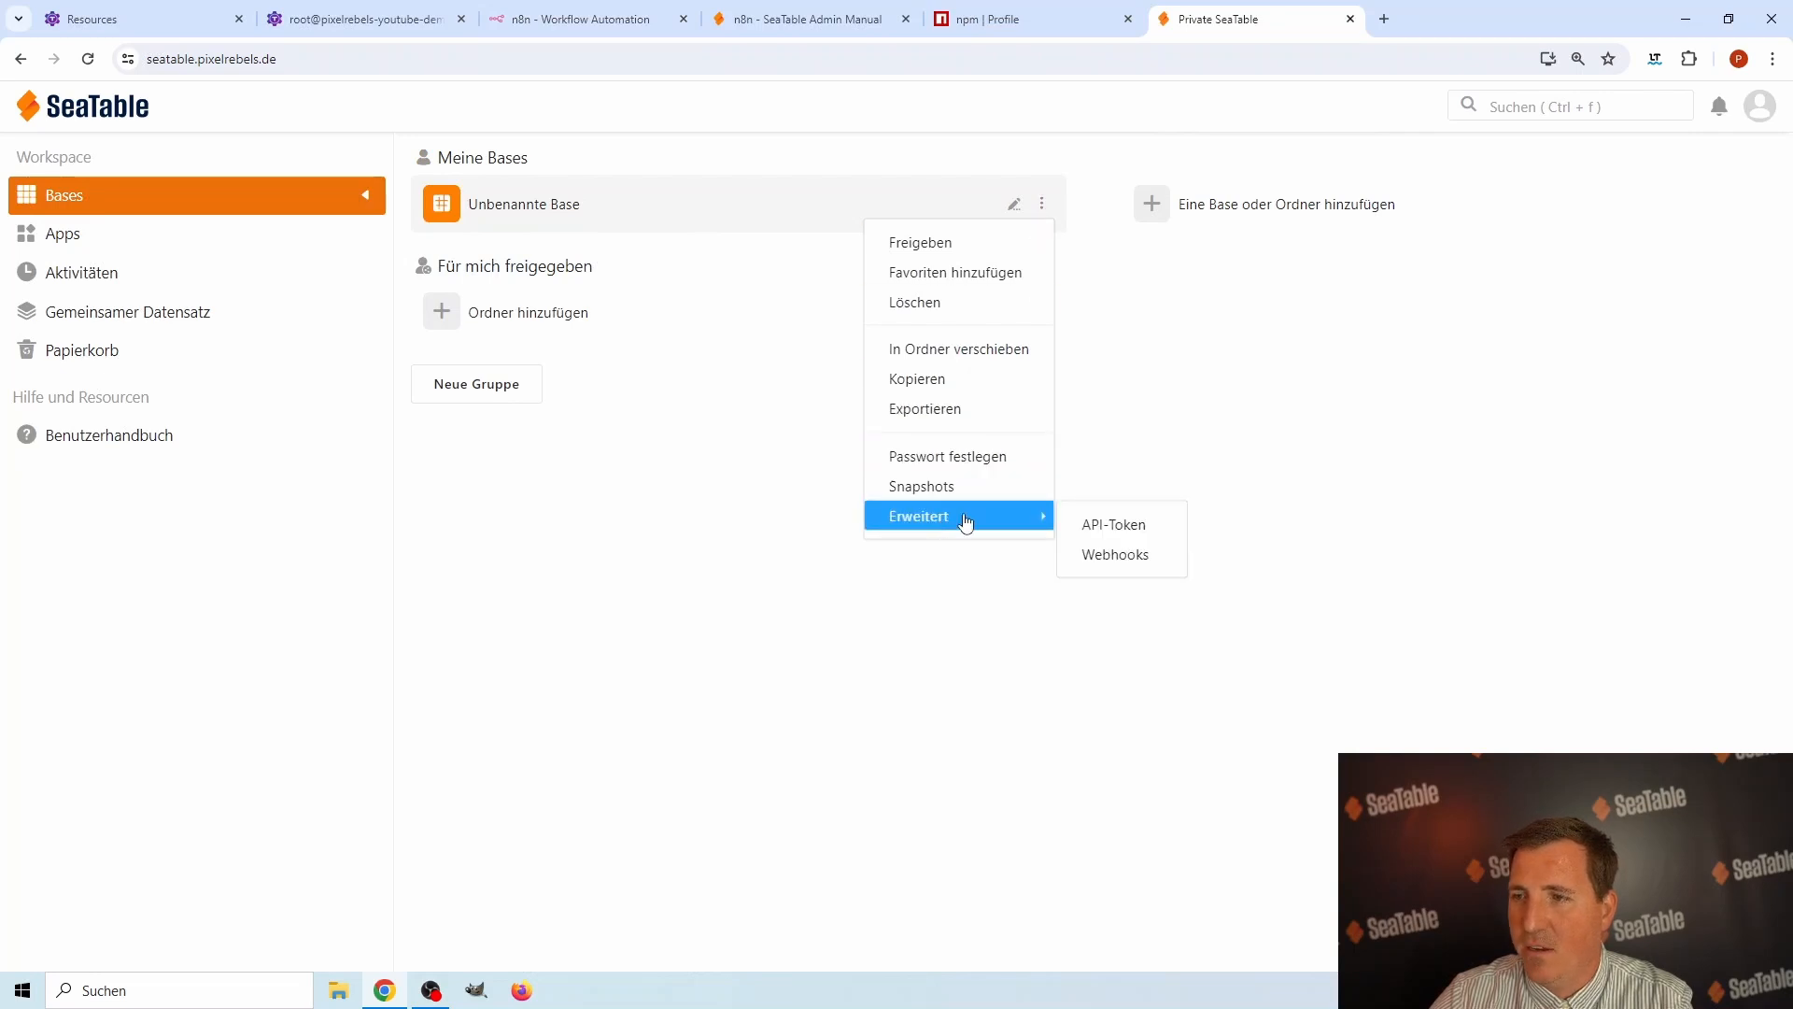
click(1116, 528)
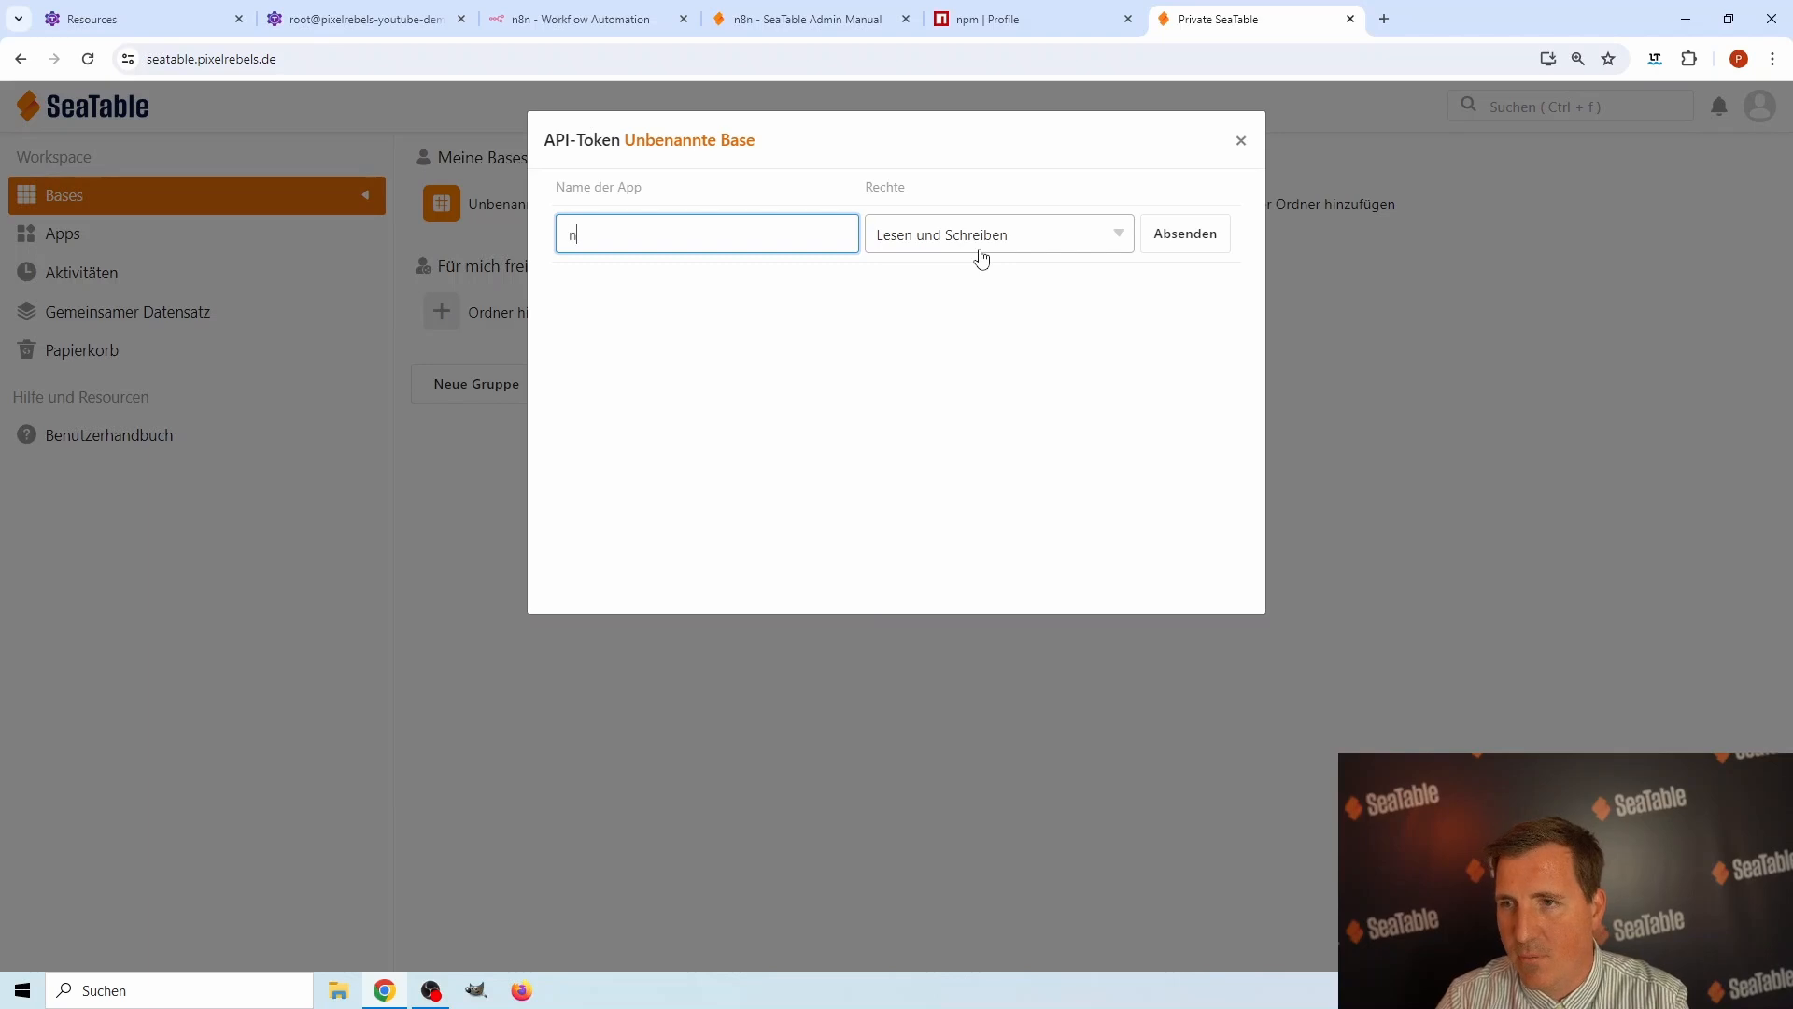
click(1169, 235)
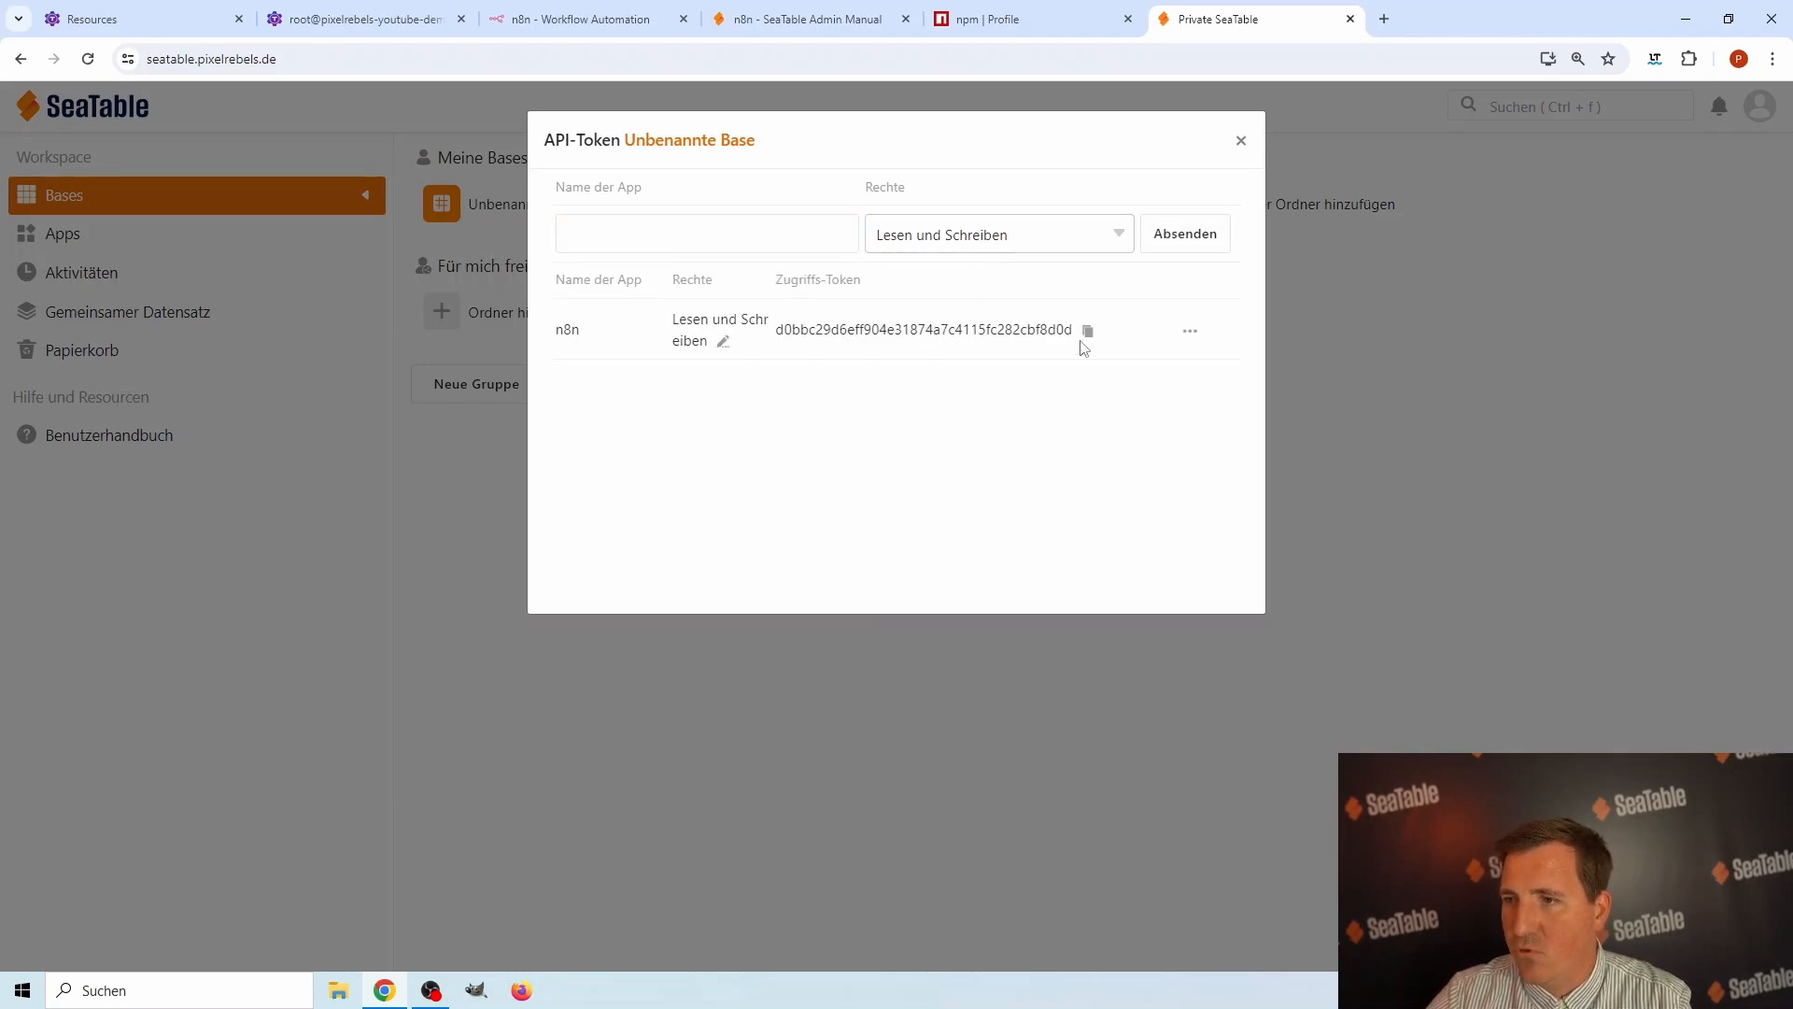
Copy the base's new API token and paste it into the API Token field of the n8n SeaTable credential.
click(1088, 335)
drag(791, 329, 1081, 332)
click(1083, 331)
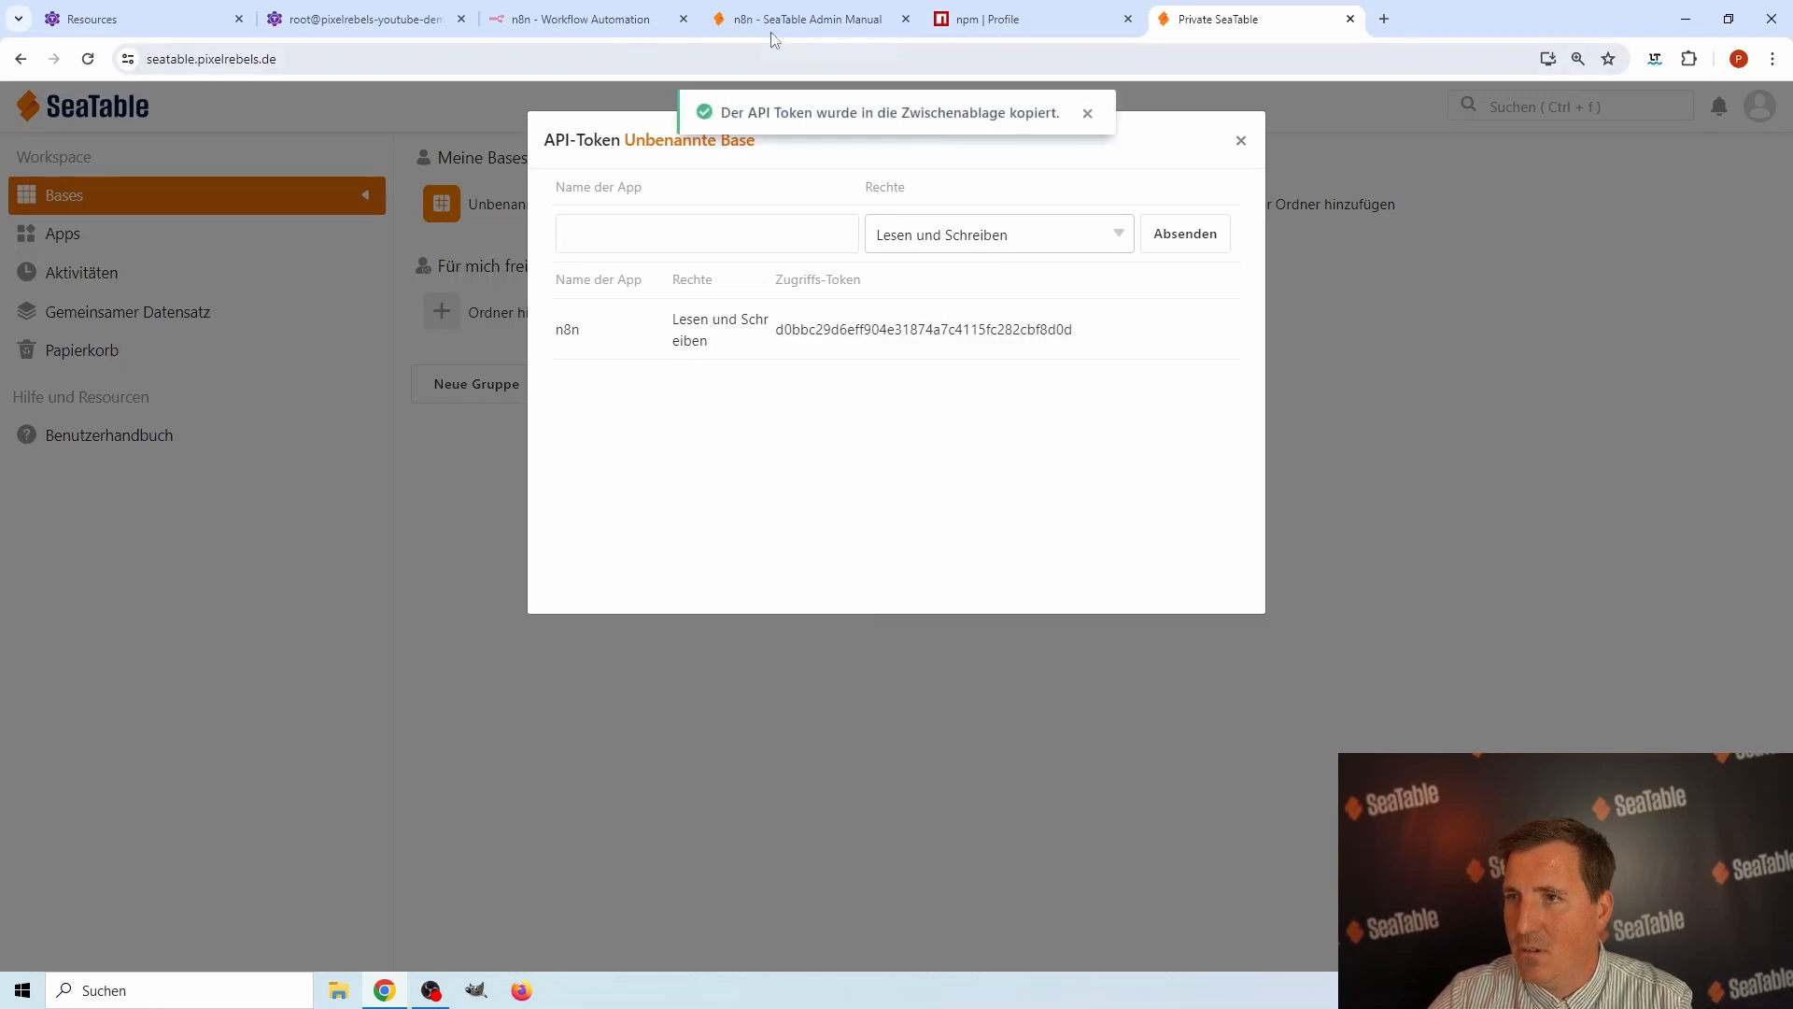
click(579, 19)
click(738, 516)
key(ctrl+v)
Set the credential's timezone to Europe/Berlin, save the credential and close it.
click(749, 602)
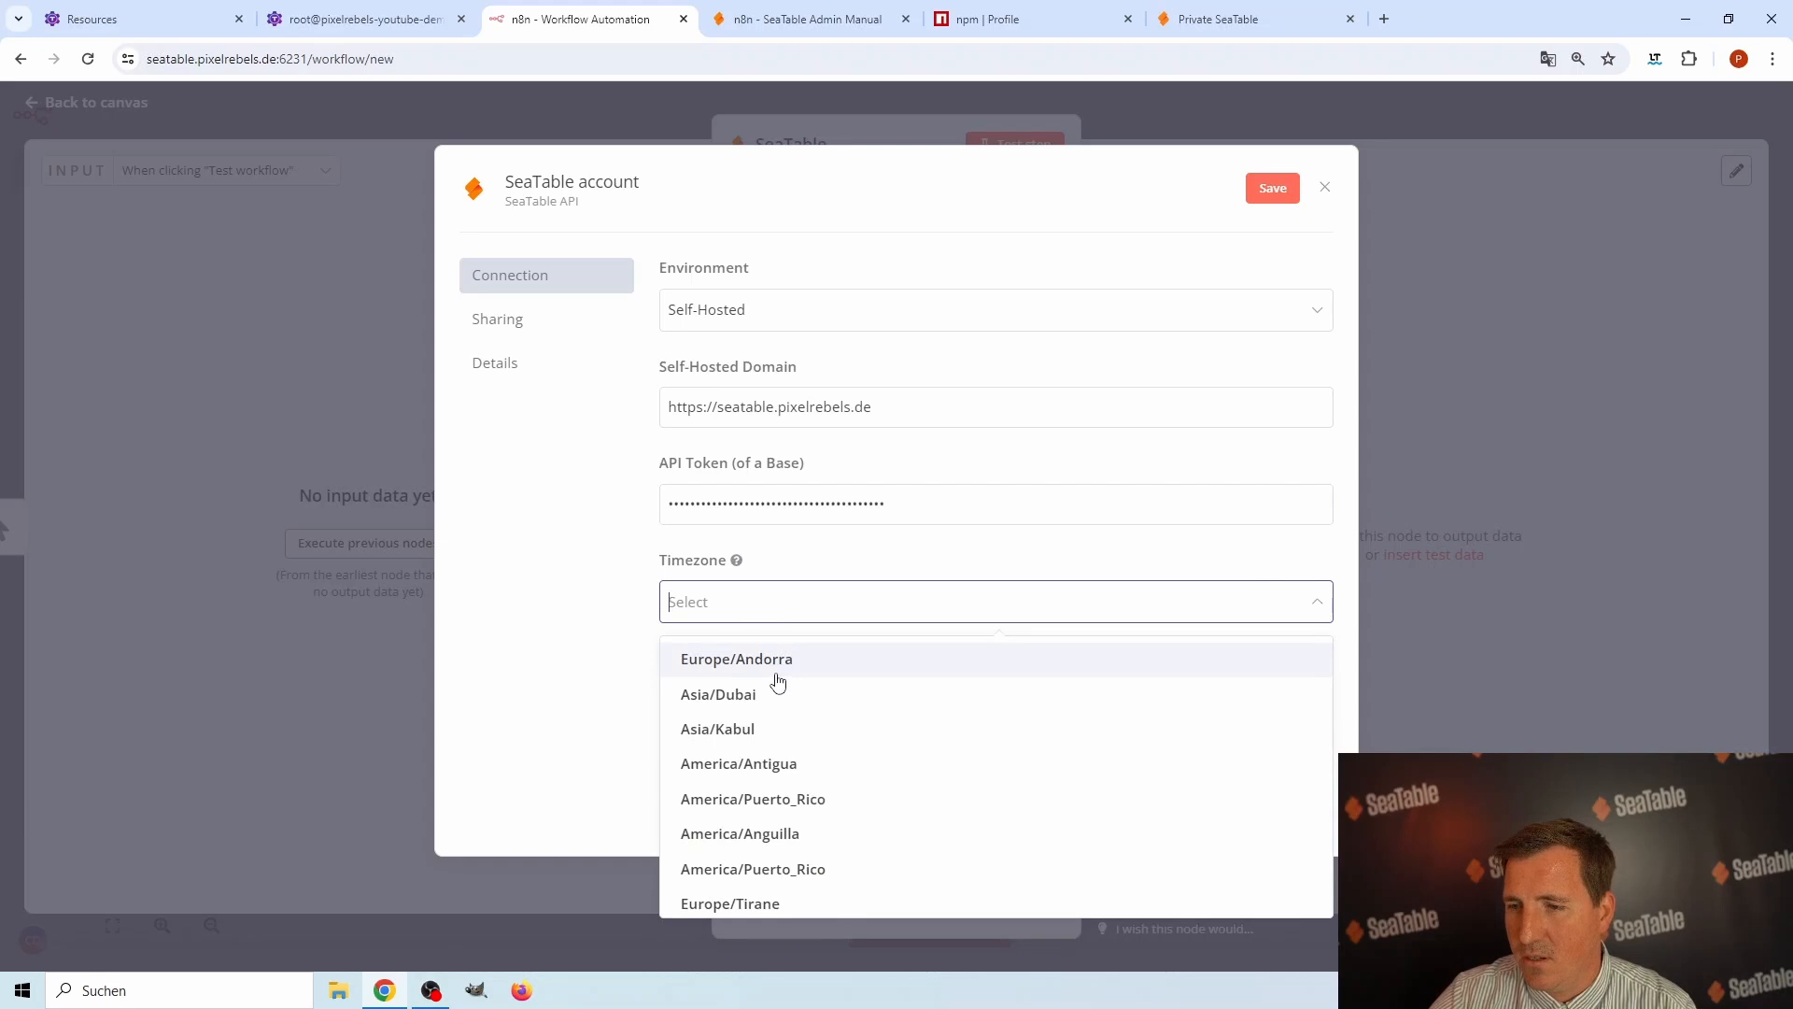
scroll(779, 691, down, 2)
text(berlin)
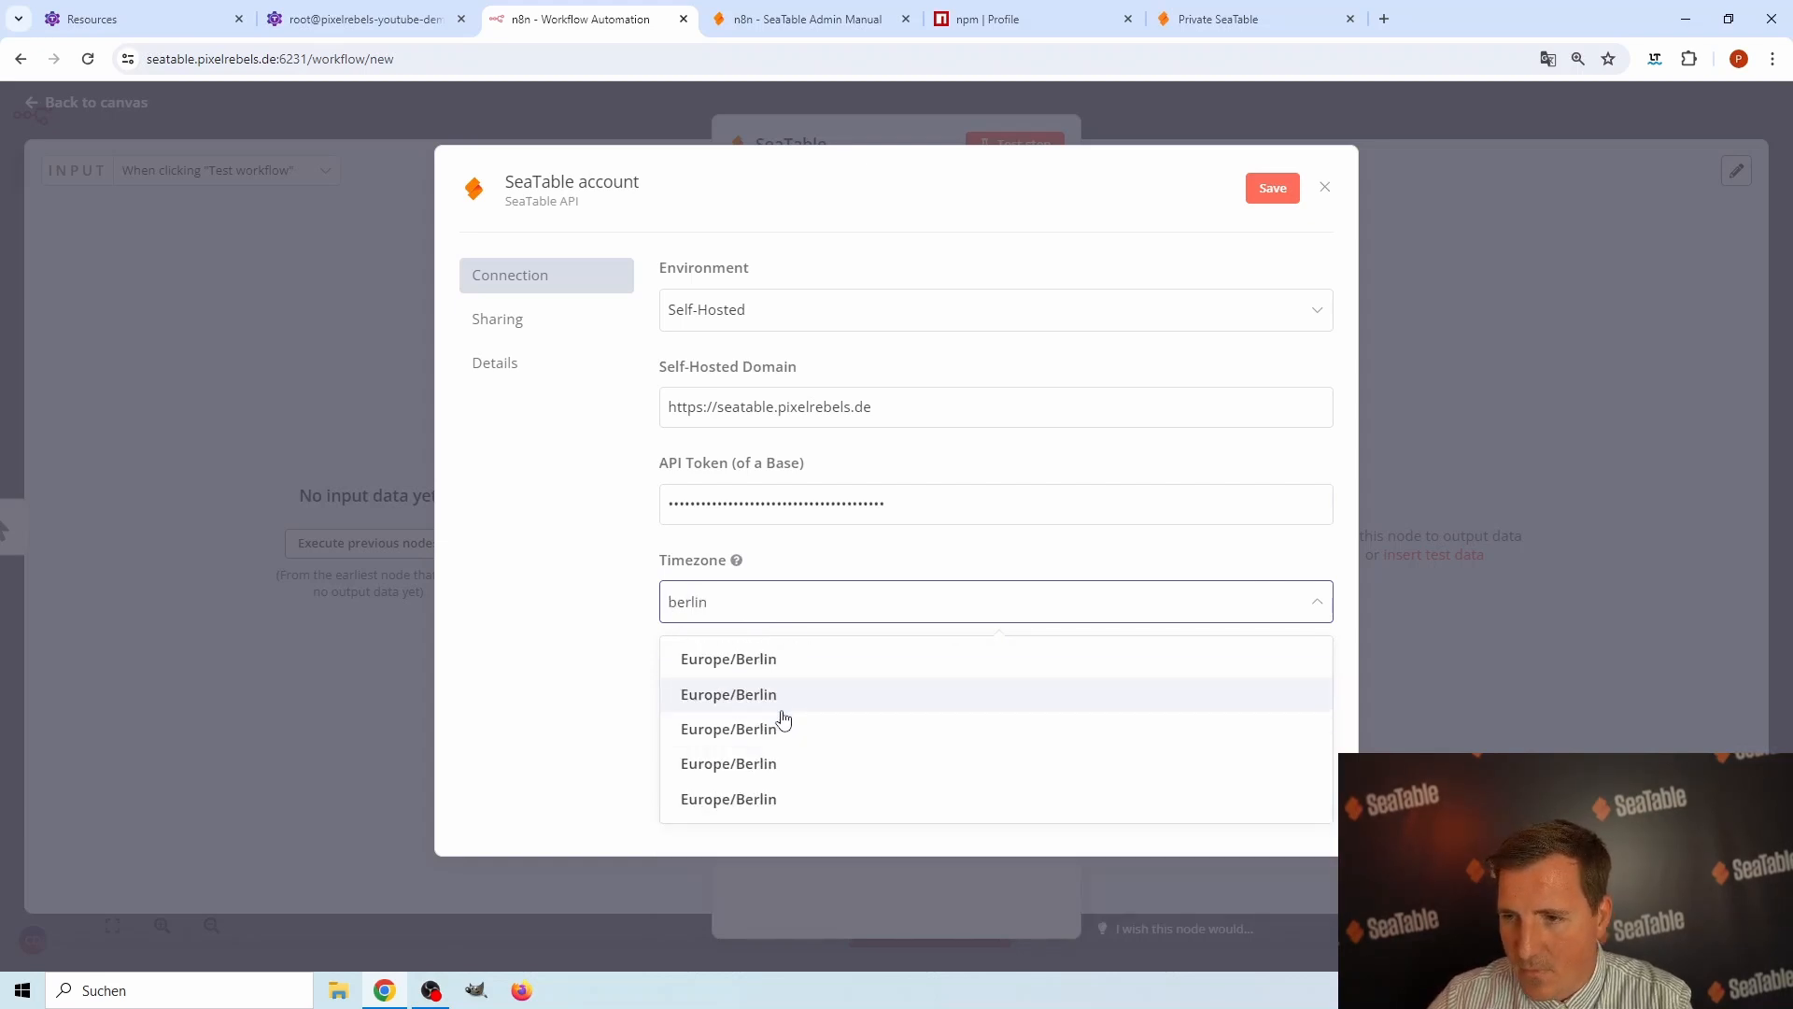
click(741, 660)
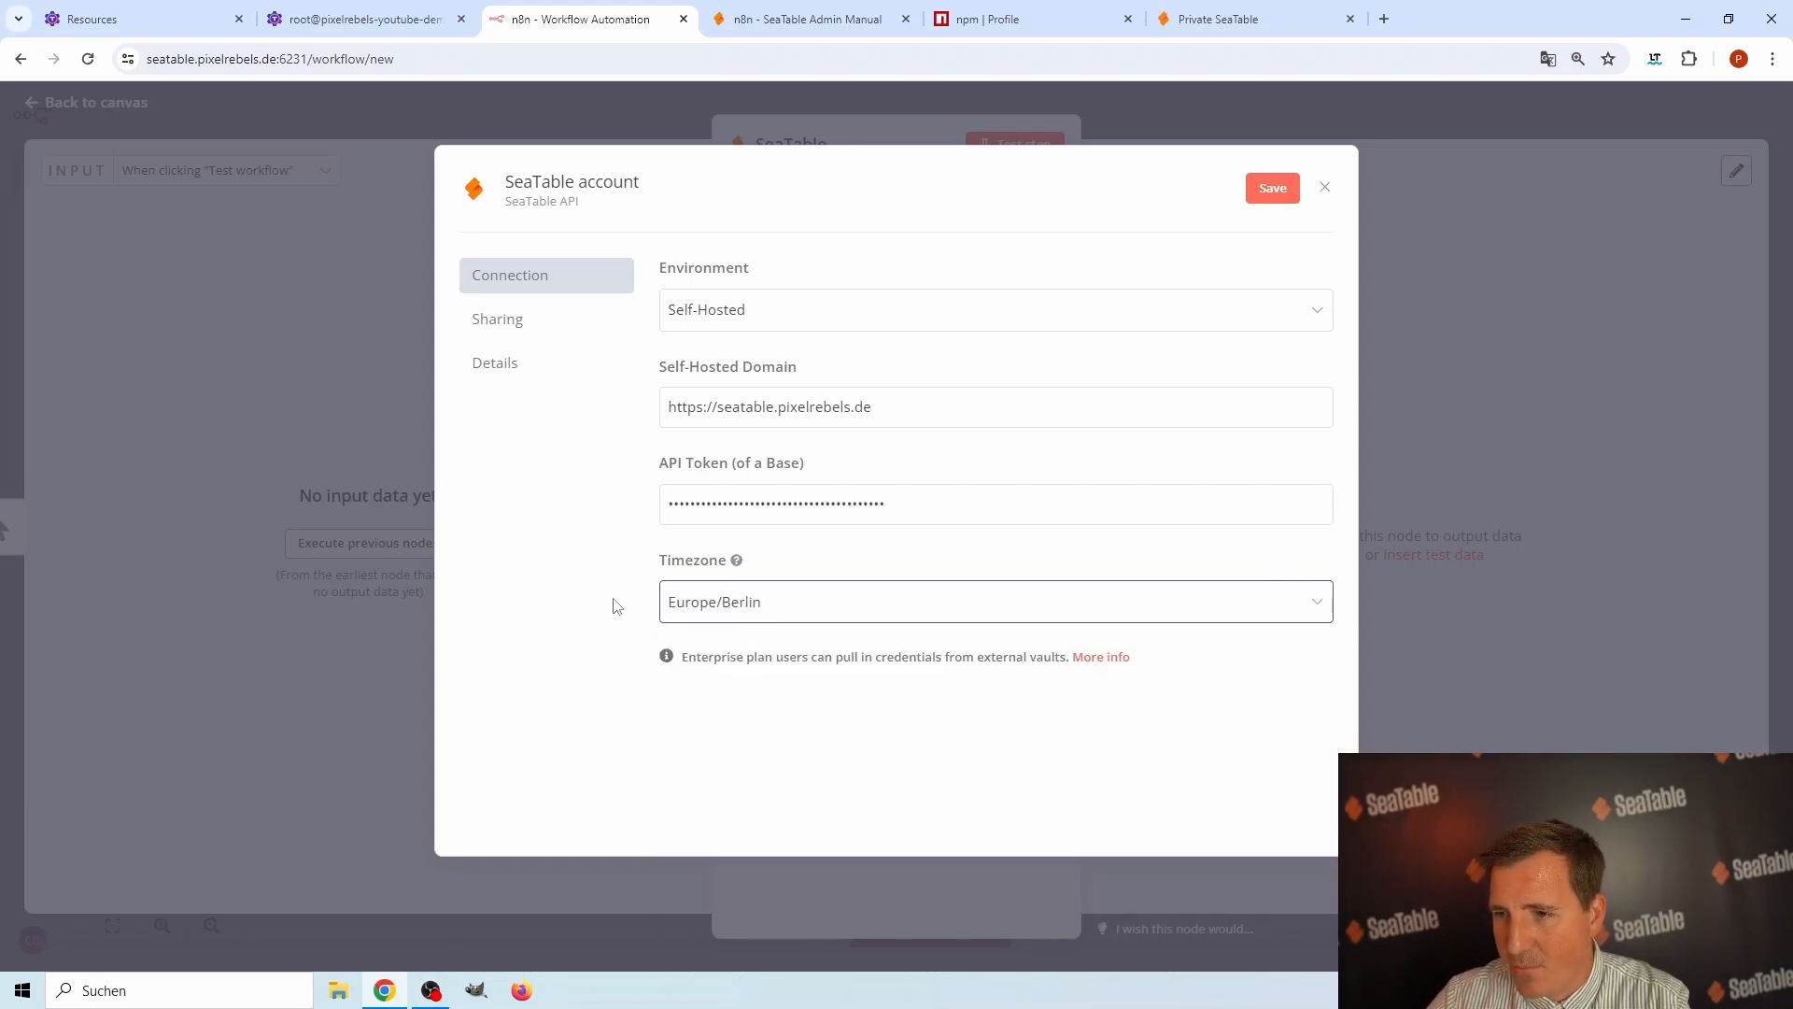
click(1279, 192)
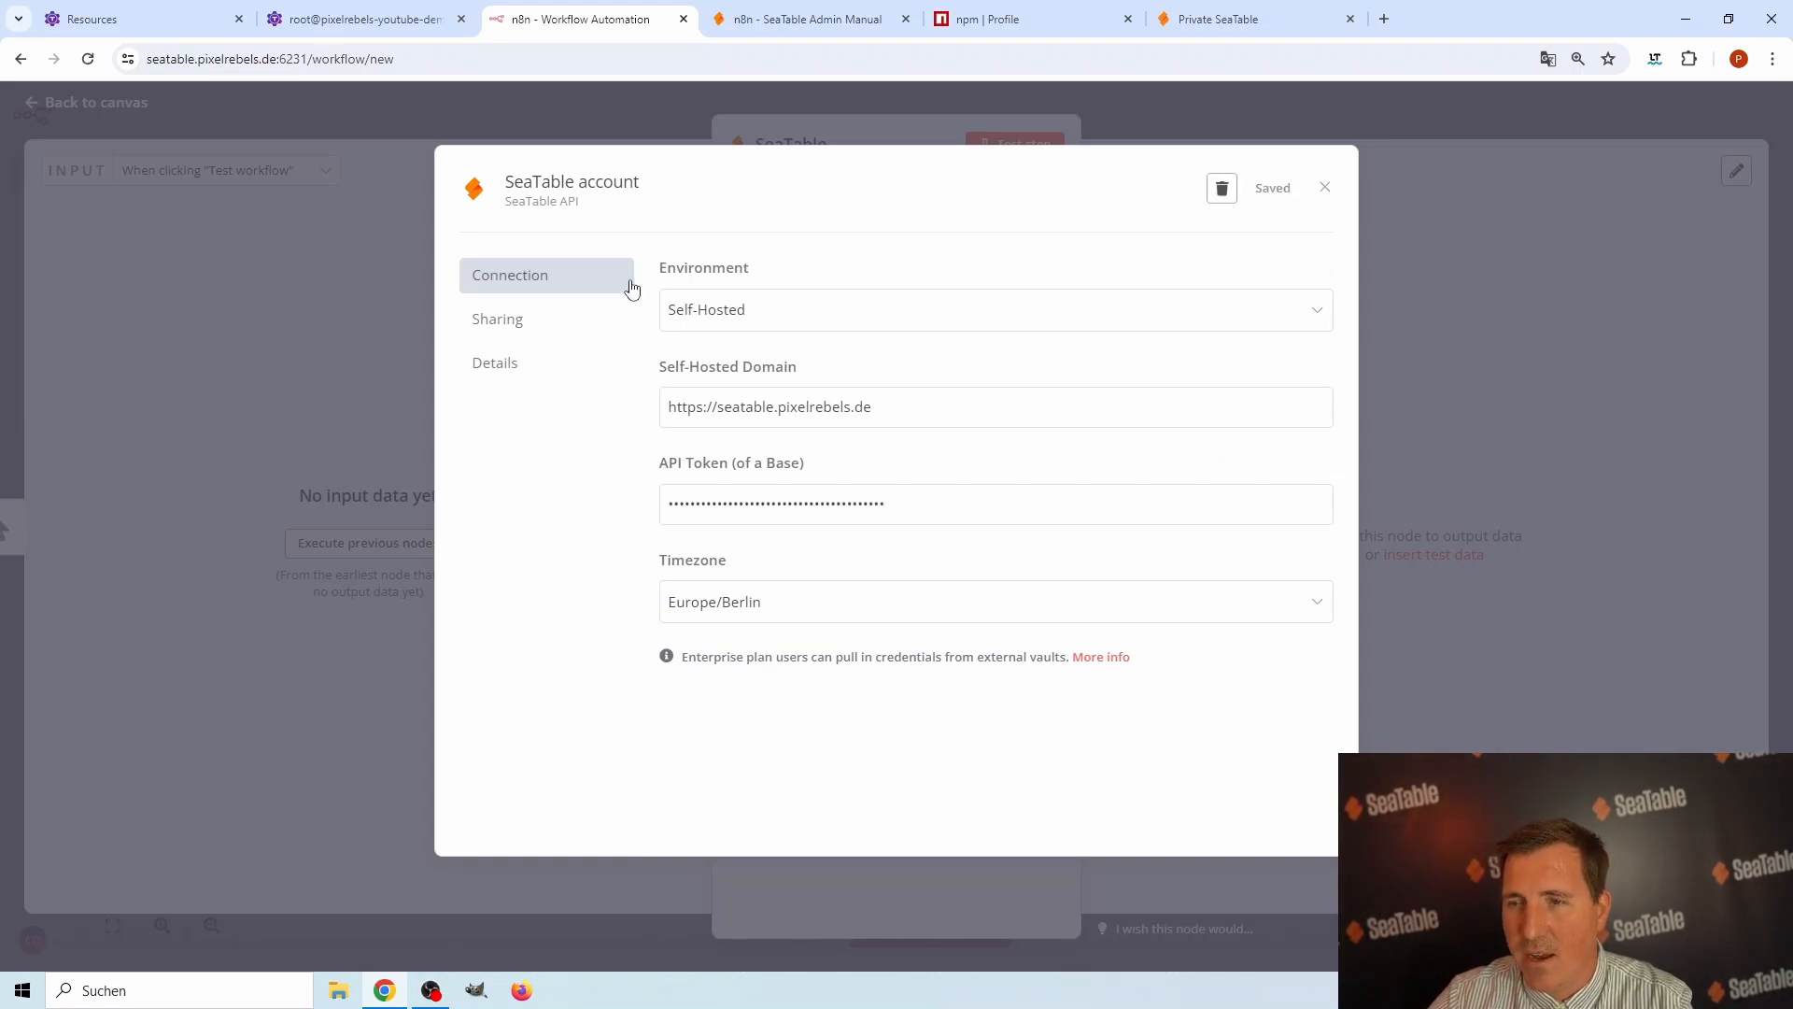
click(1325, 187)
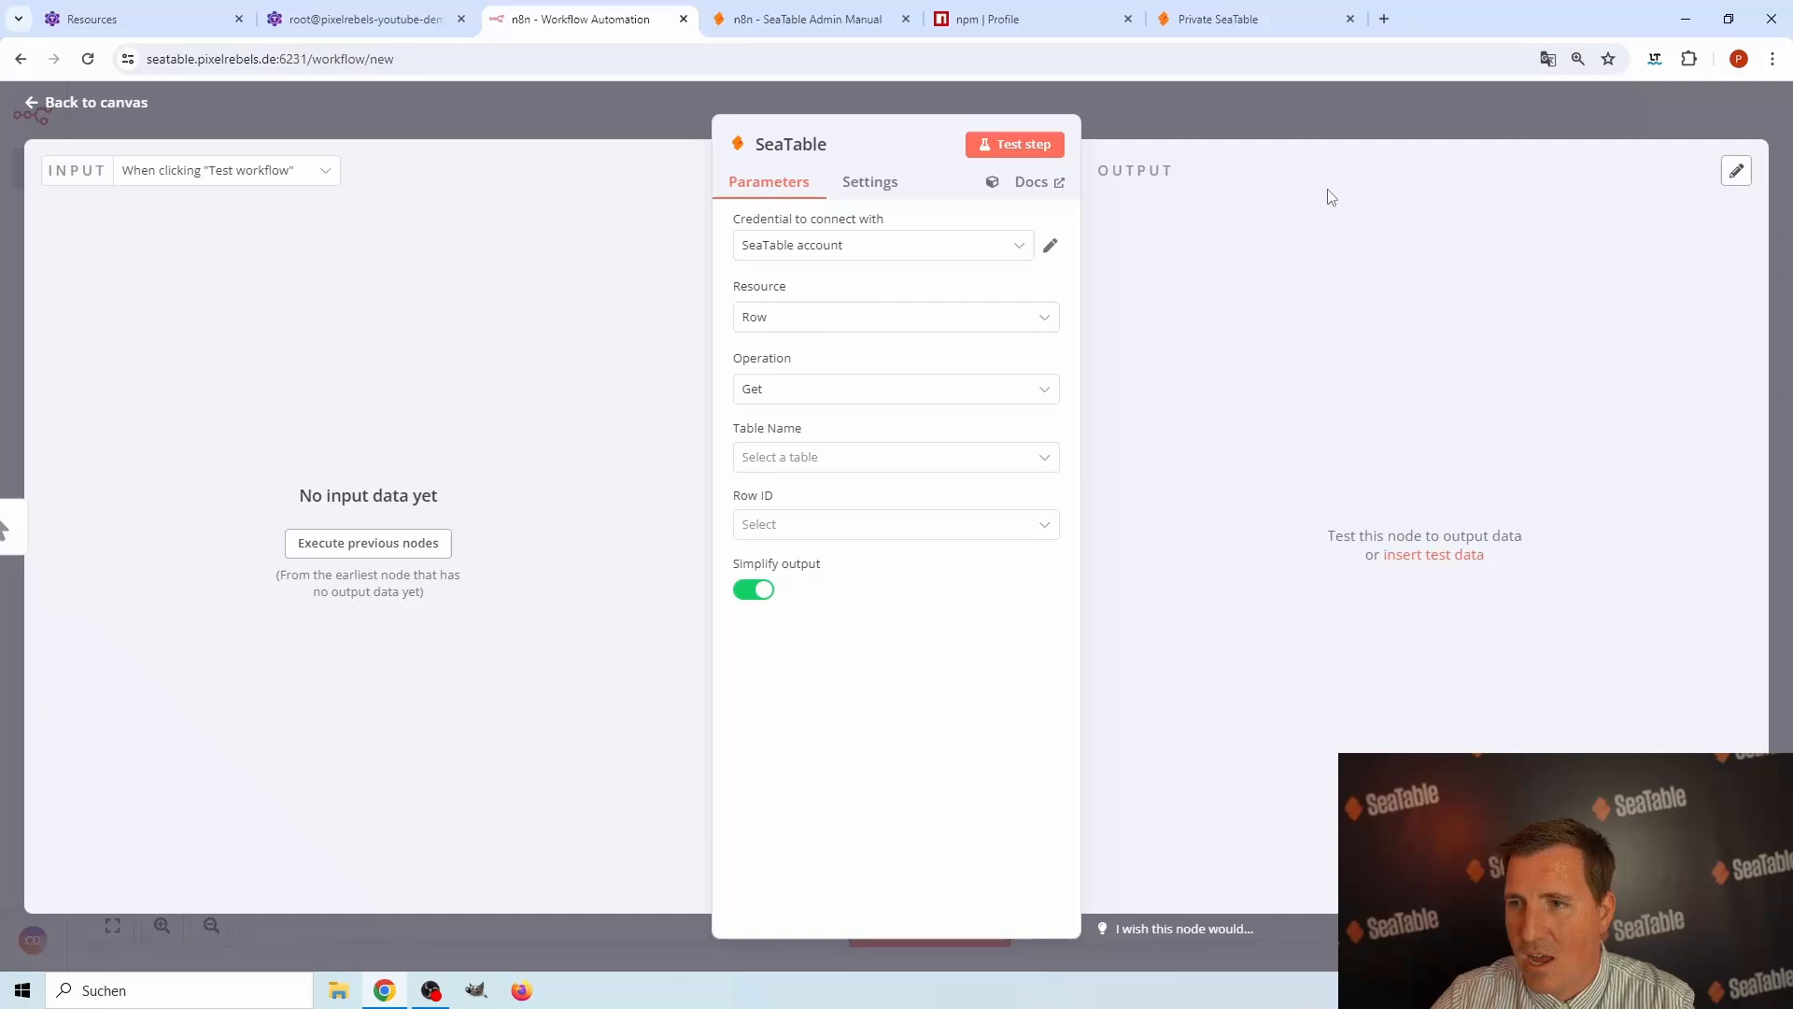
Configure the SeaTable node to get row 1 from Table1 and test the step.
click(781, 394)
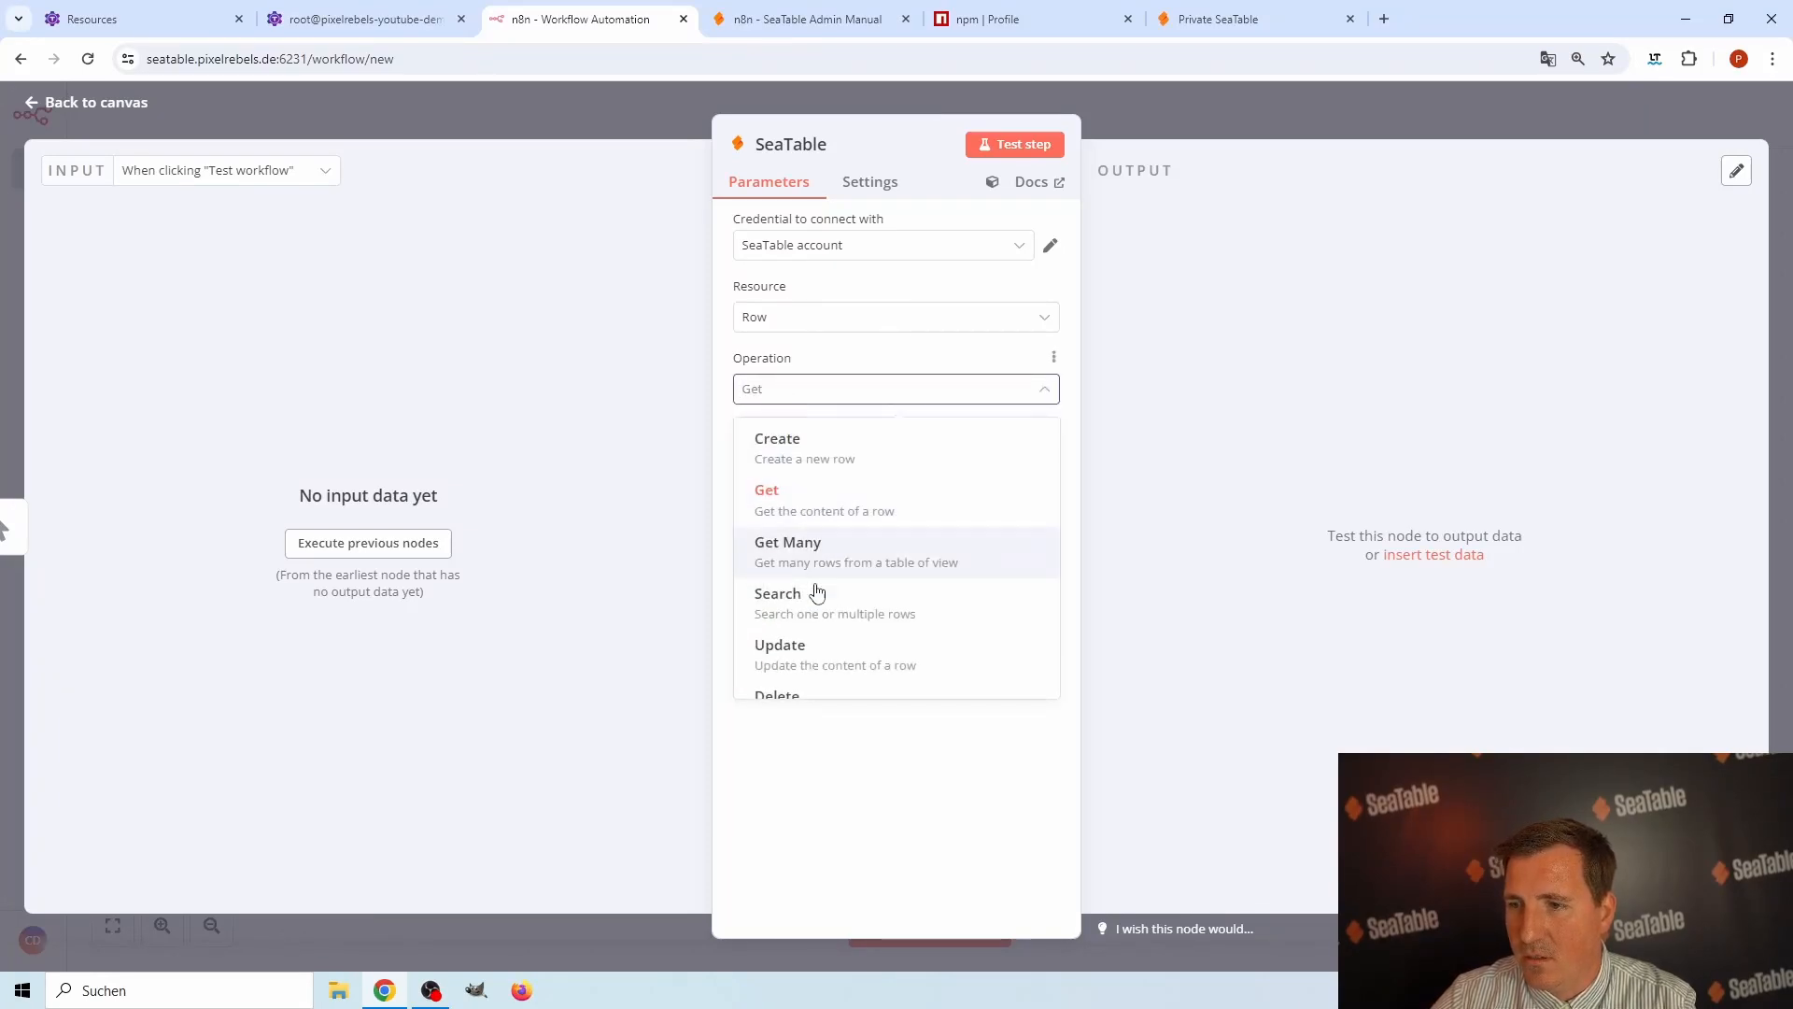
click(801, 507)
click(778, 460)
click(774, 508)
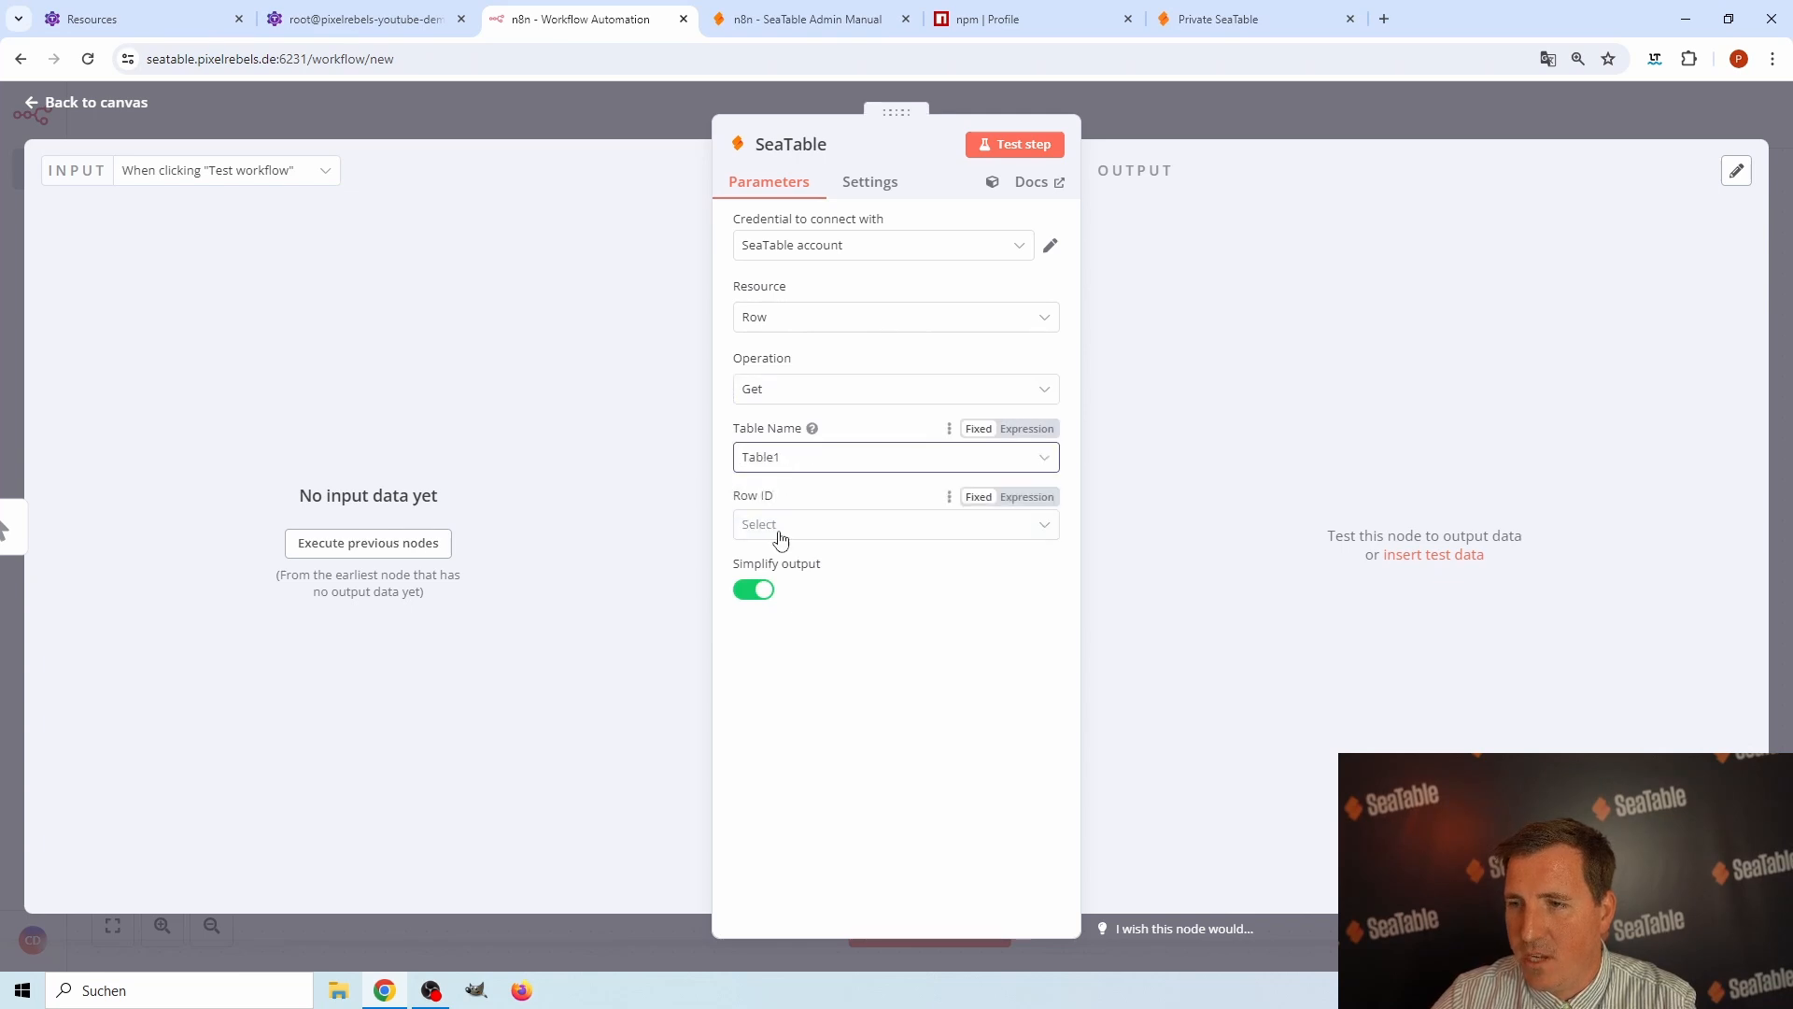
click(777, 528)
click(790, 569)
click(1009, 146)
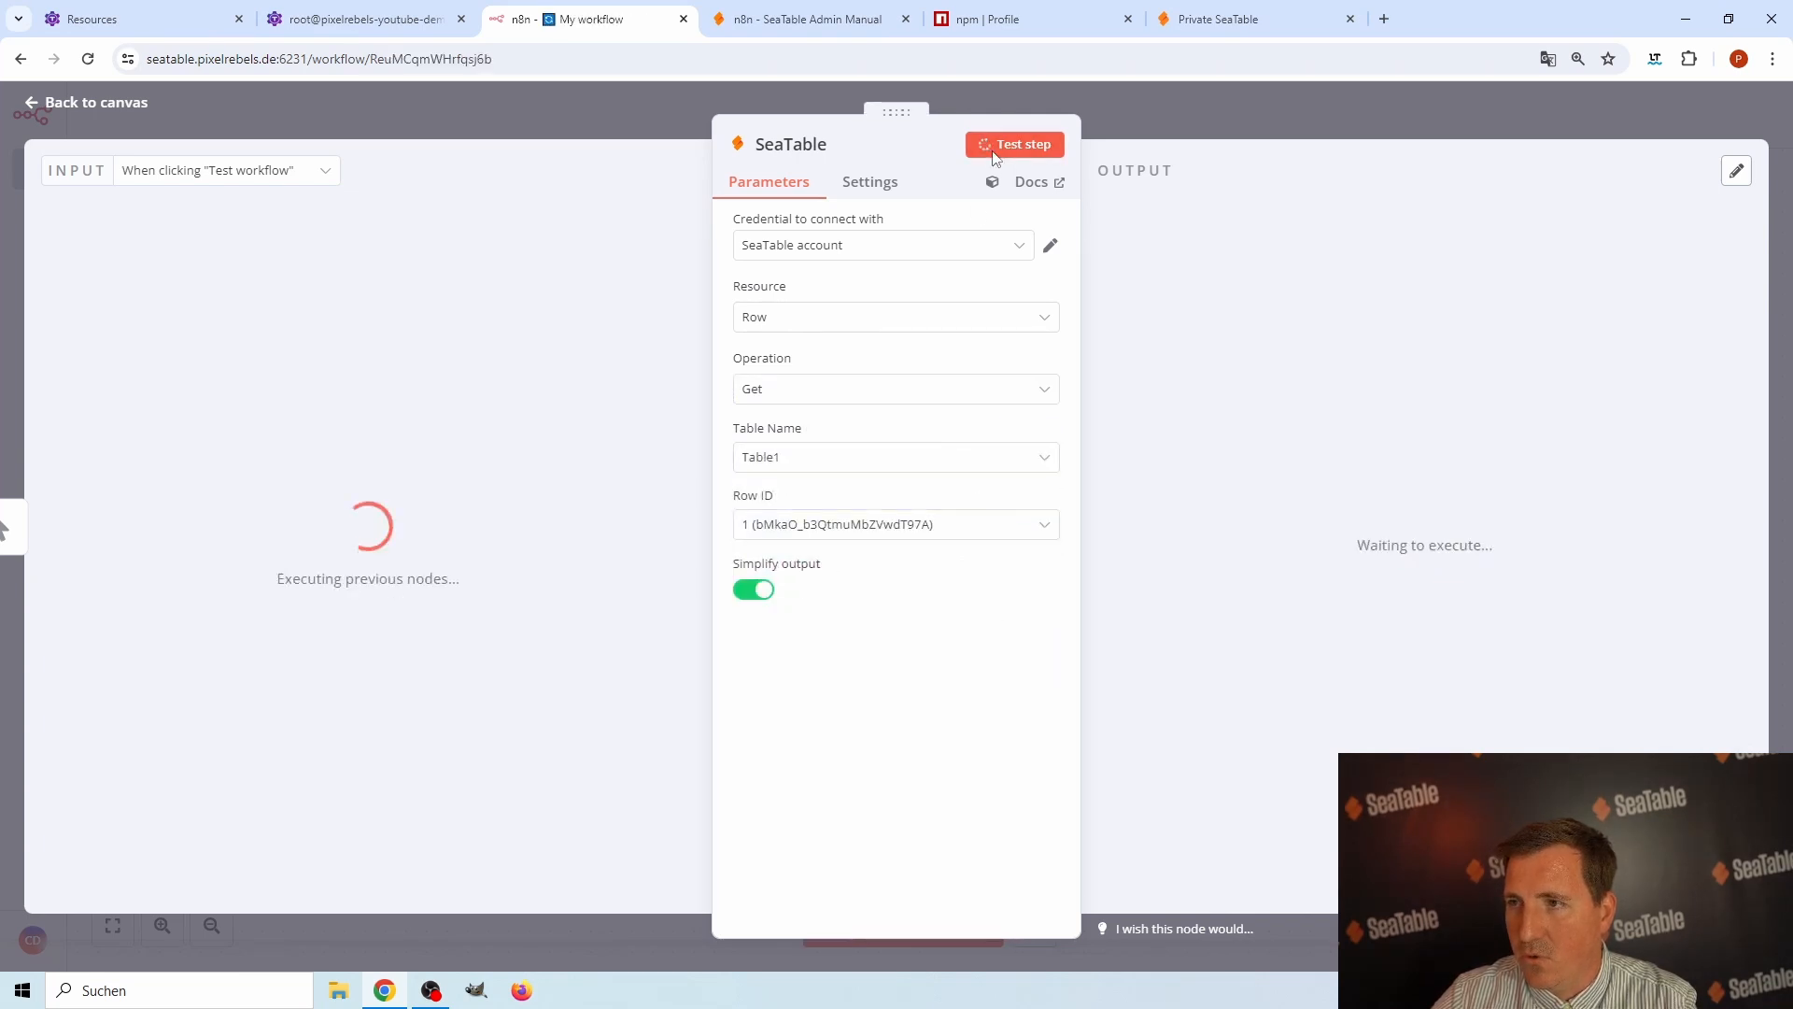